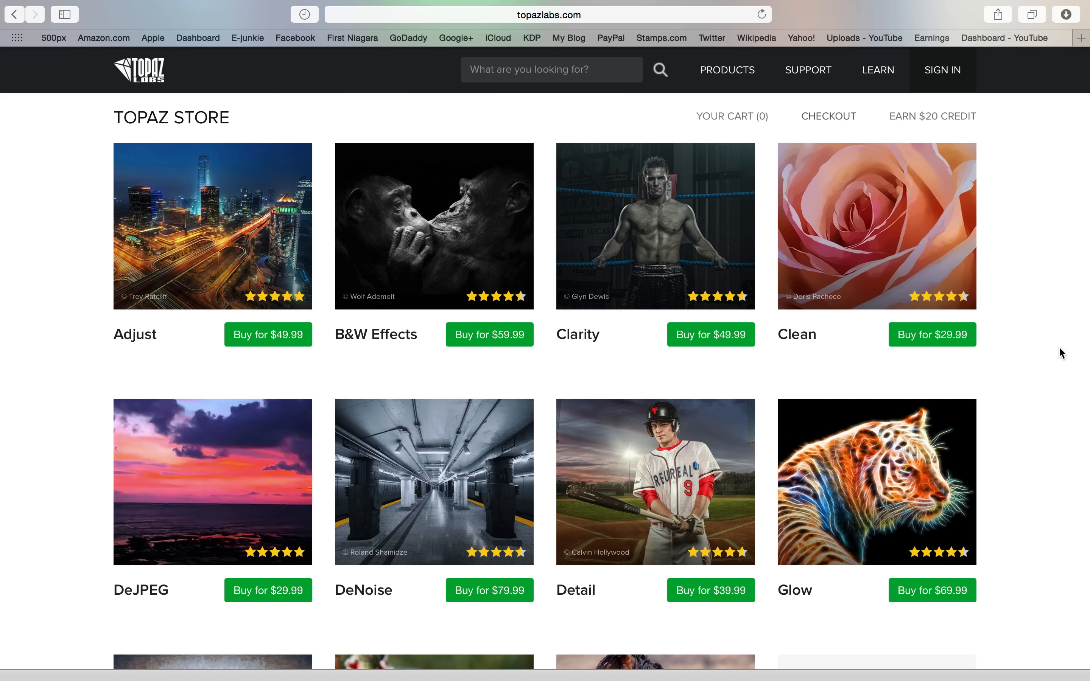
Switch to Lightroom and examine the noise up close in the landscape, night skyline and concert photos.
{"action": "key", "text": "ctrl+Left"}
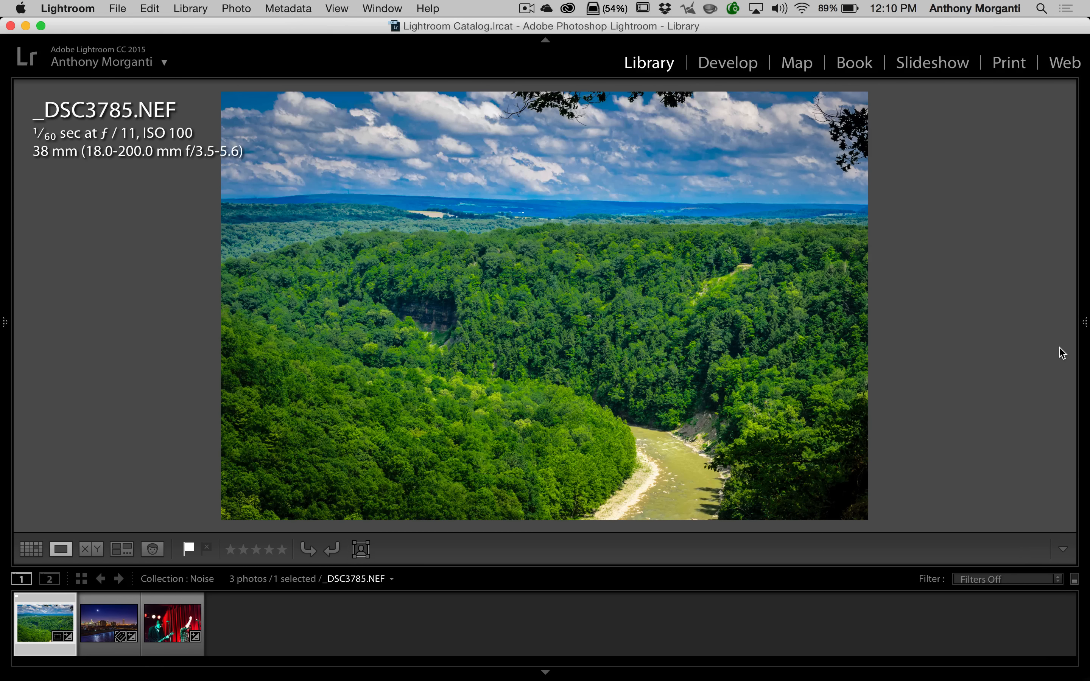
{"action": "left_click", "coordinate": [504, 154]}
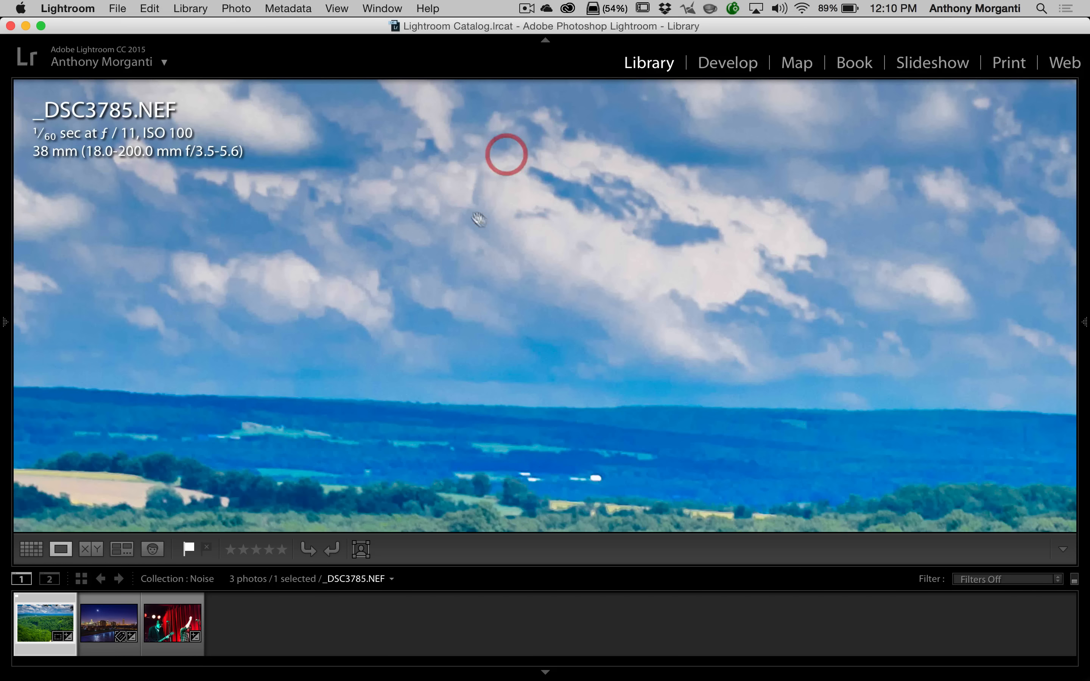
{"action": "left_click", "coordinate": [482, 268]}
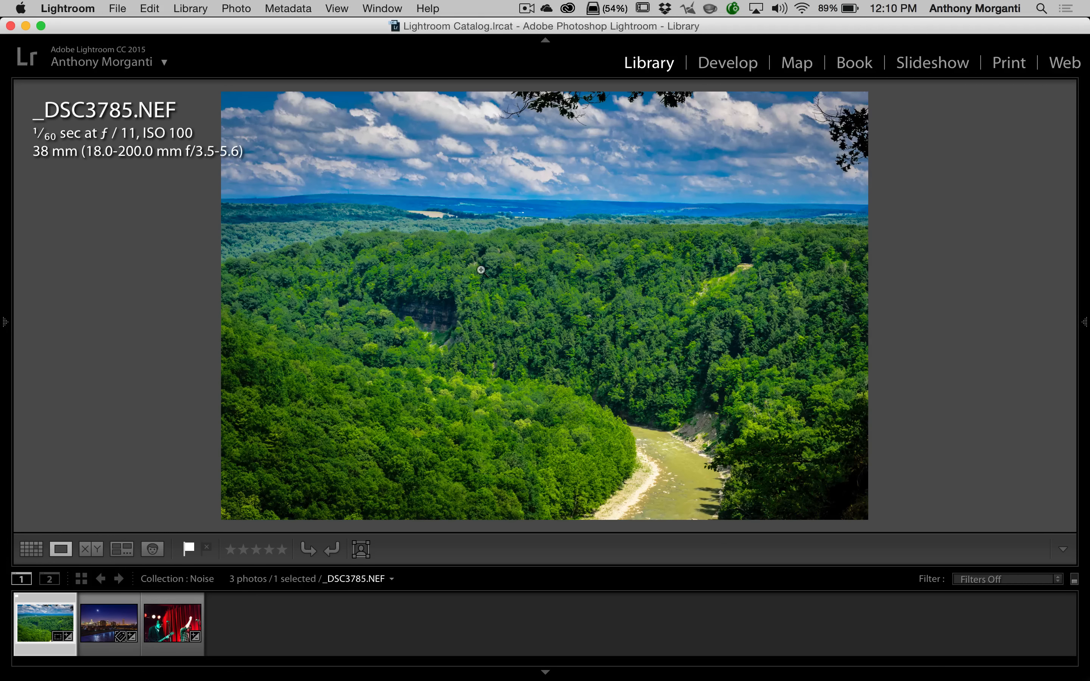
{"action": "key", "text": "Right"}
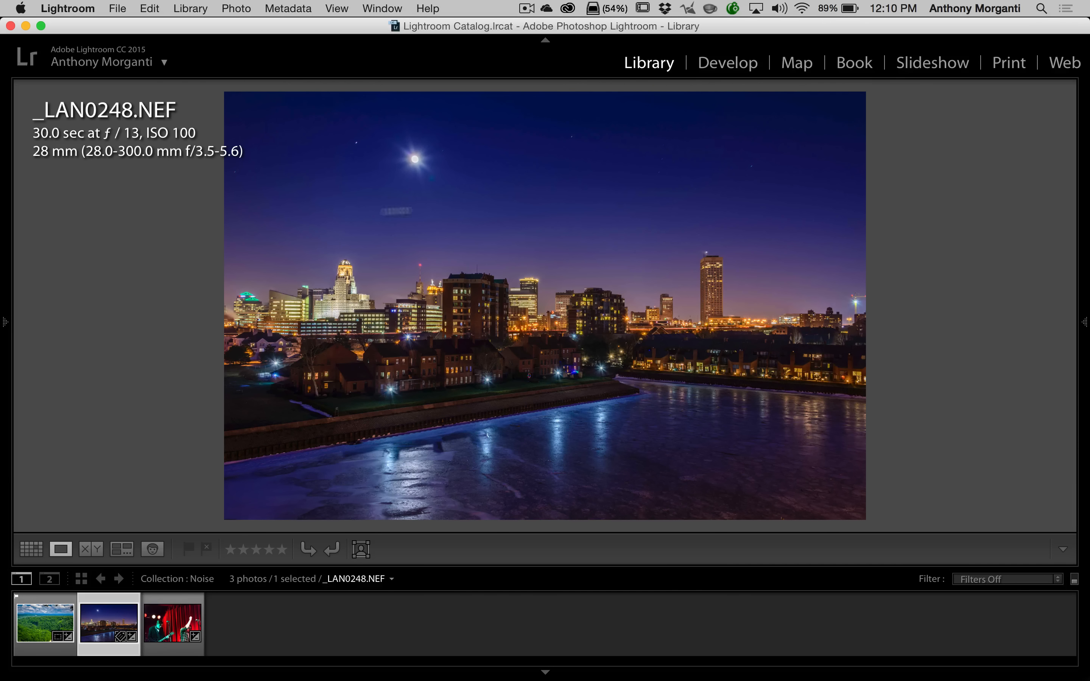
{"action": "left_click", "coordinate": [441, 207]}
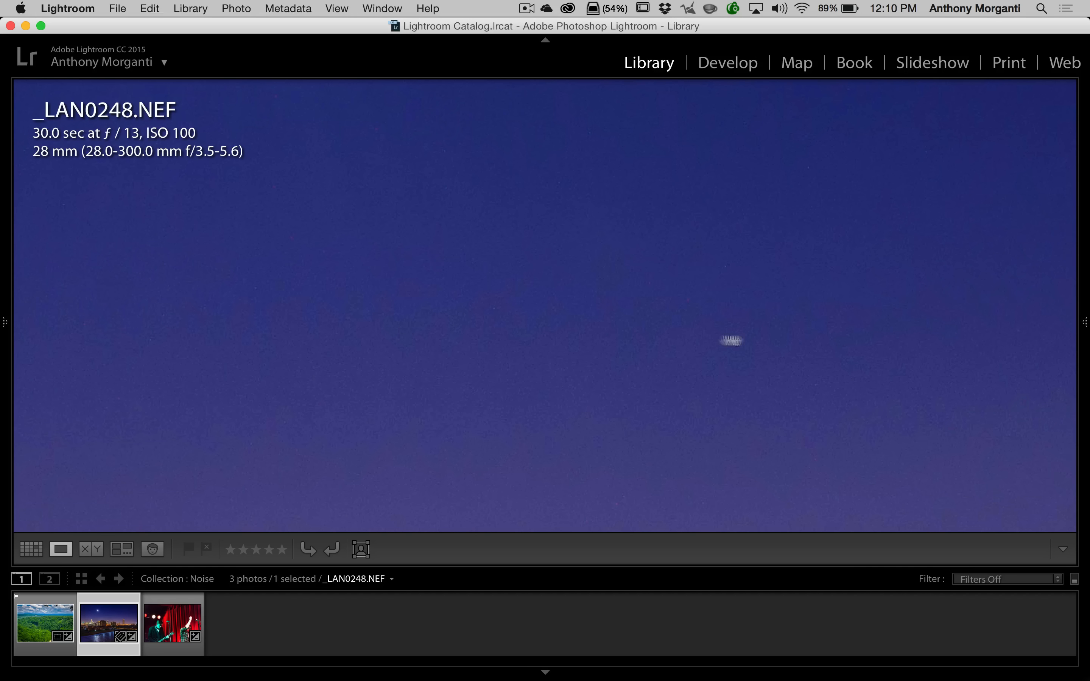
{"action": "left_click", "coordinate": [496, 408]}
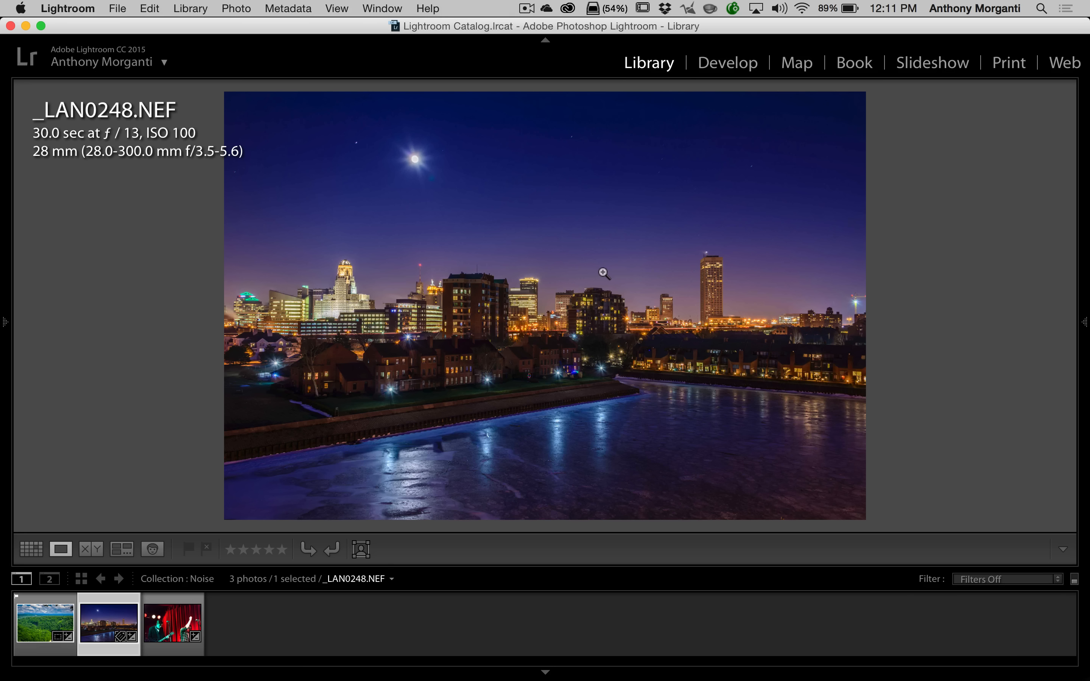
{"action": "key", "text": "Left"}
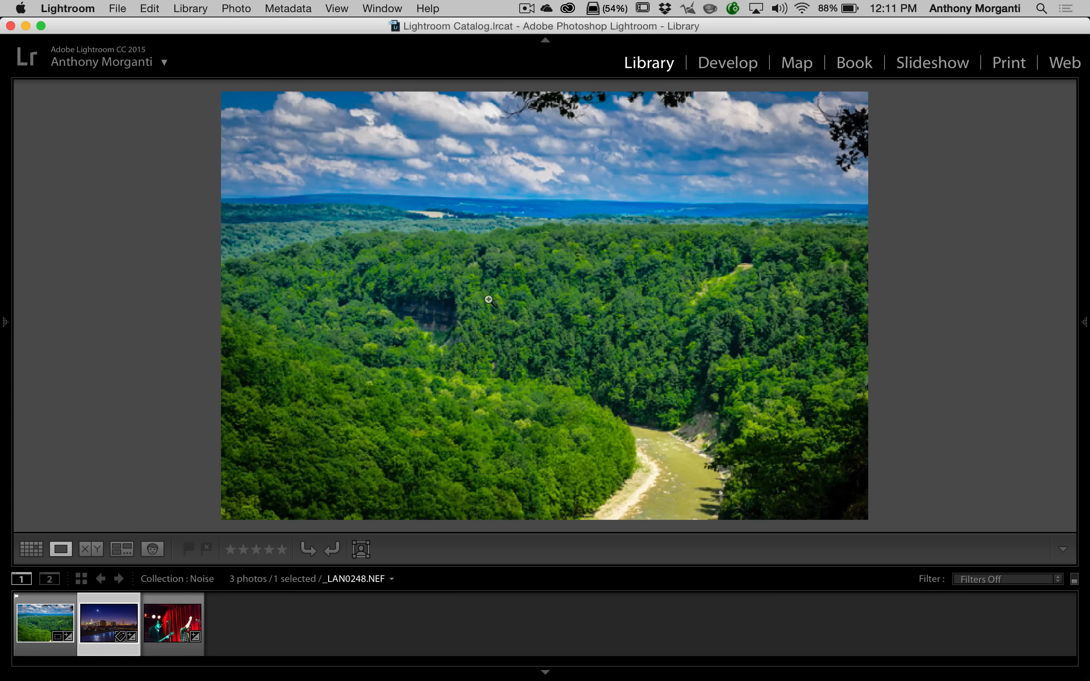
{"action": "left_click", "coordinate": [171, 629]}
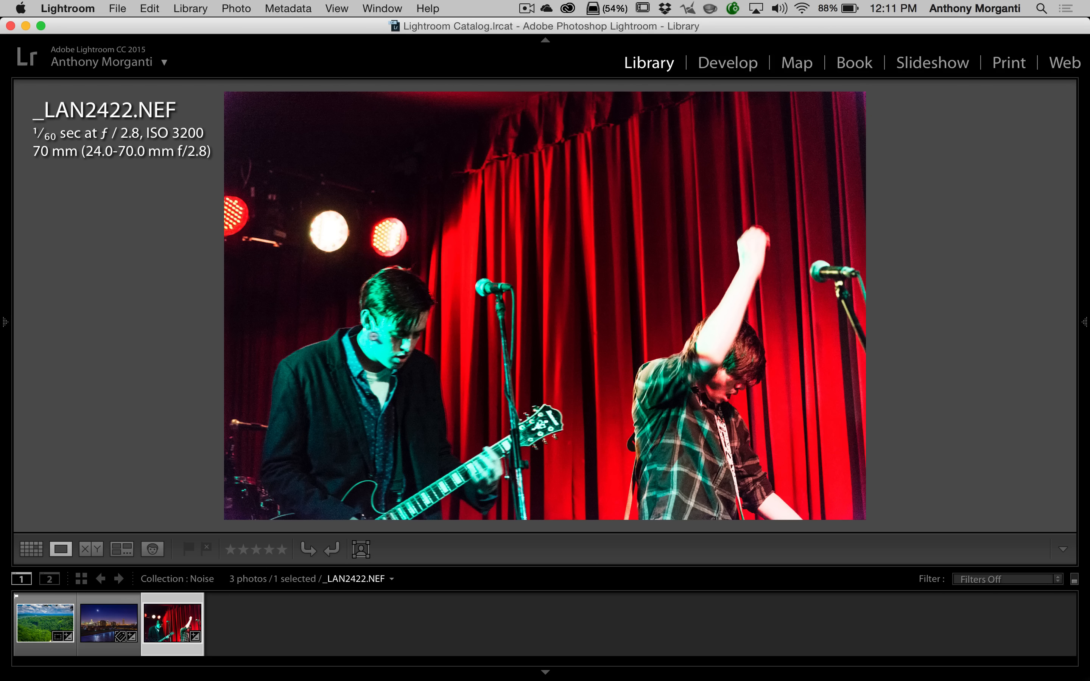
{"action": "left_click", "coordinate": [385, 333]}
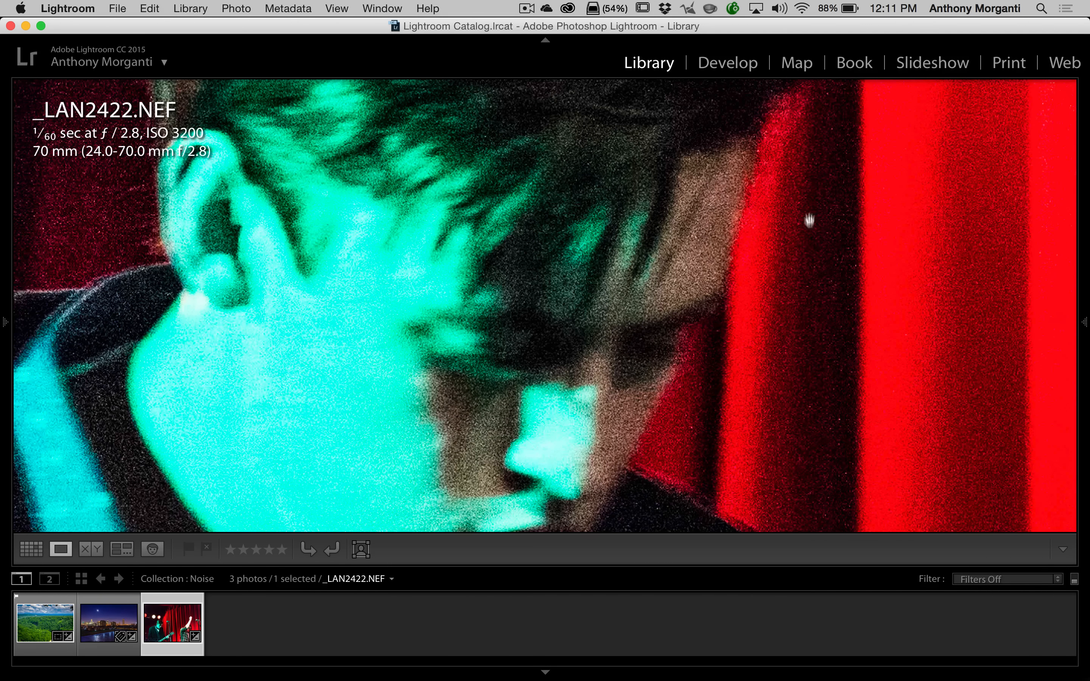
{"action": "left_click", "coordinate": [789, 370]}
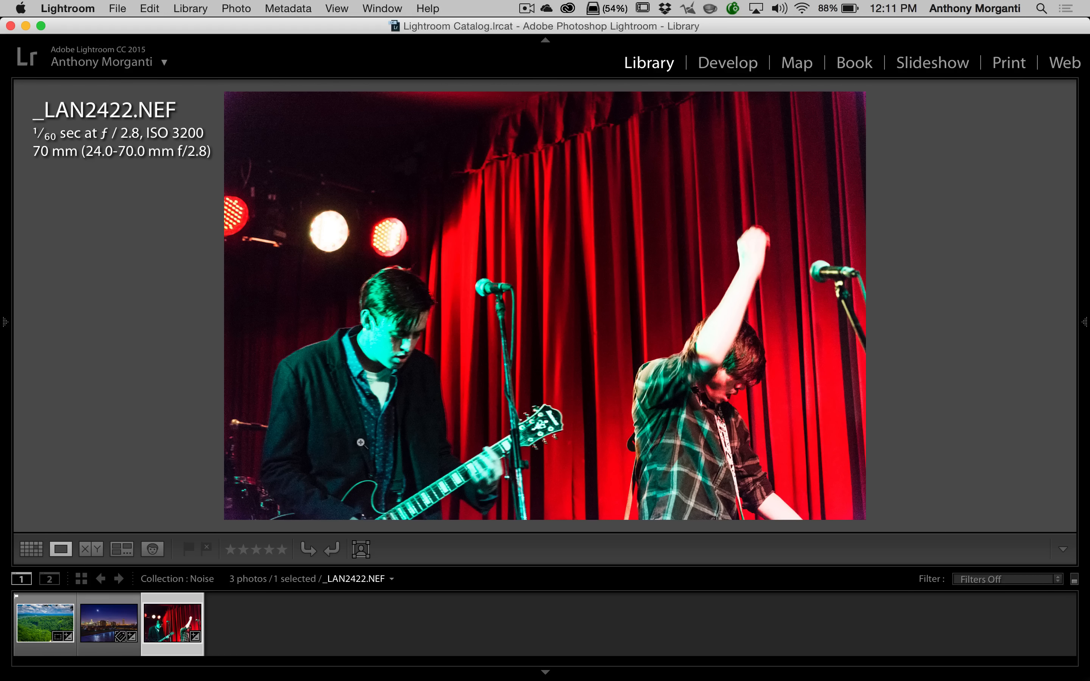
Send the landscape photo _DSC3785.NEF to Topaz Fusion Express 2 as a copy with Lightroom adjustments and run Denoise 5 on it.
{"action": "left_click", "coordinate": [44, 620]}
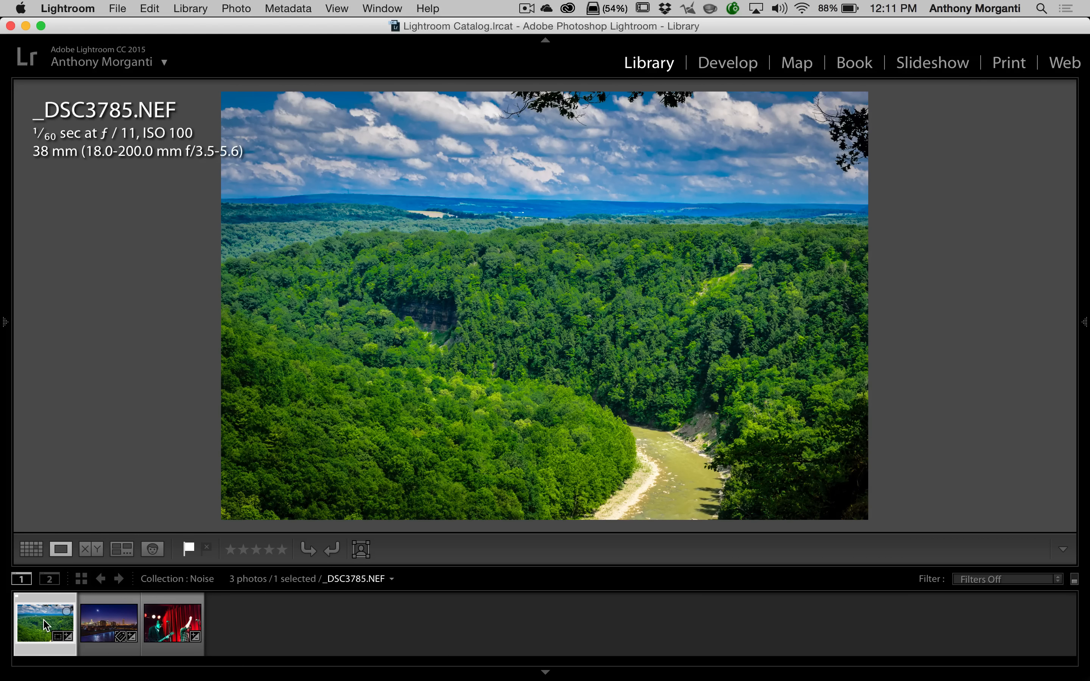
{"action": "right_click", "coordinate": [546, 297]}
{"action": "mouse_move", "coordinate": [656, 300]}
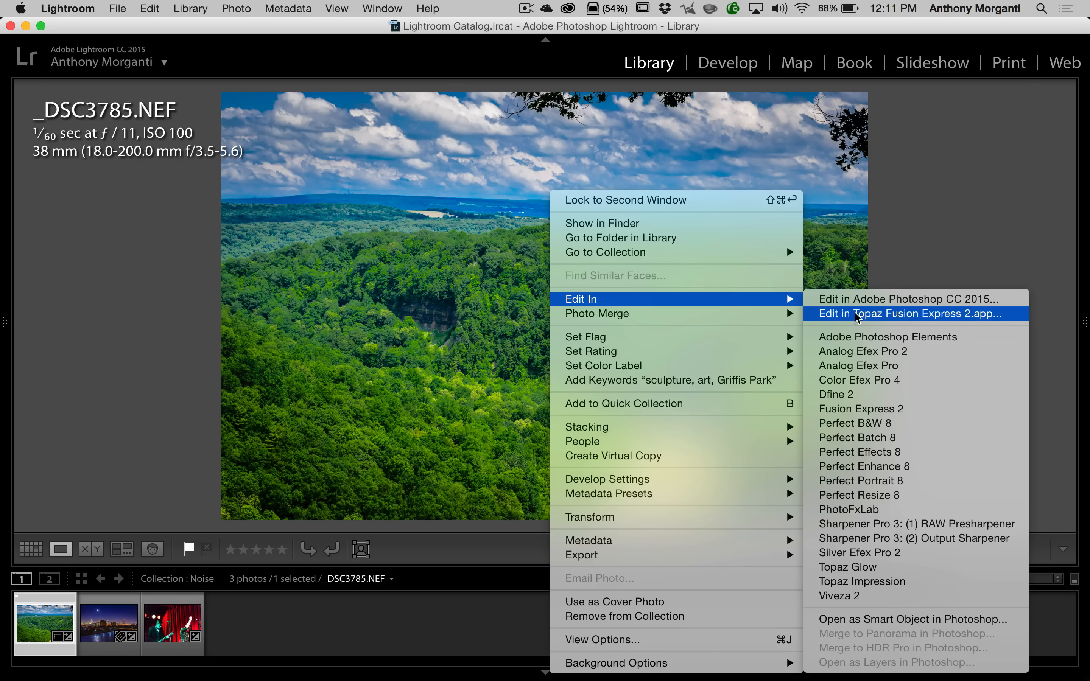
{"action": "left_click", "coordinate": [937, 315]}
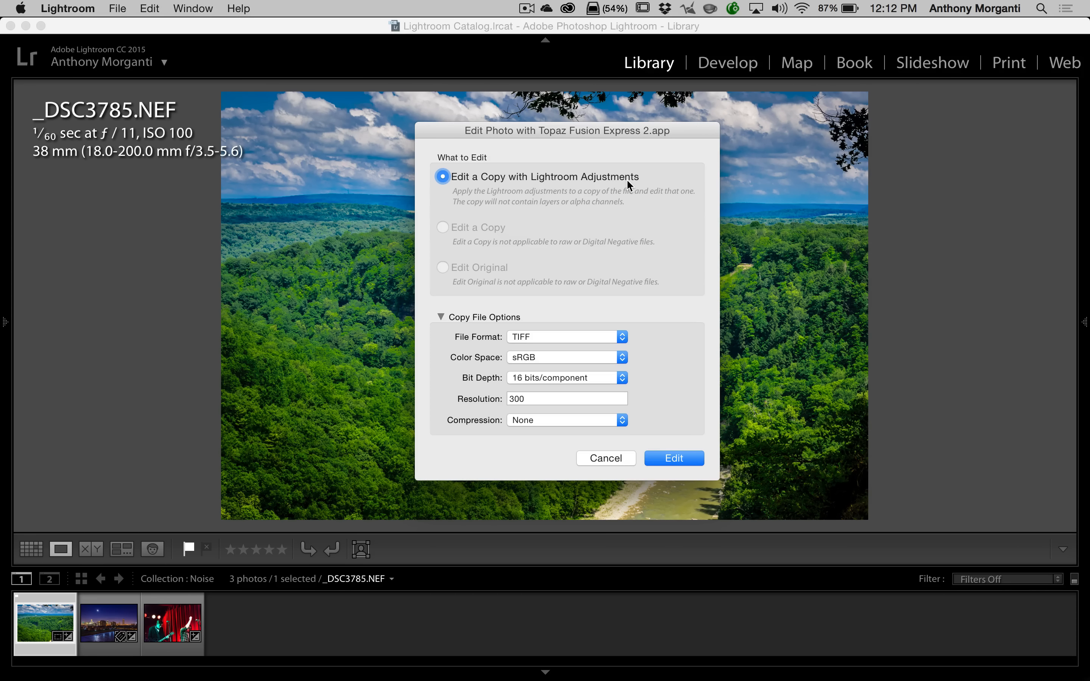
{"action": "left_click", "coordinate": [666, 464]}
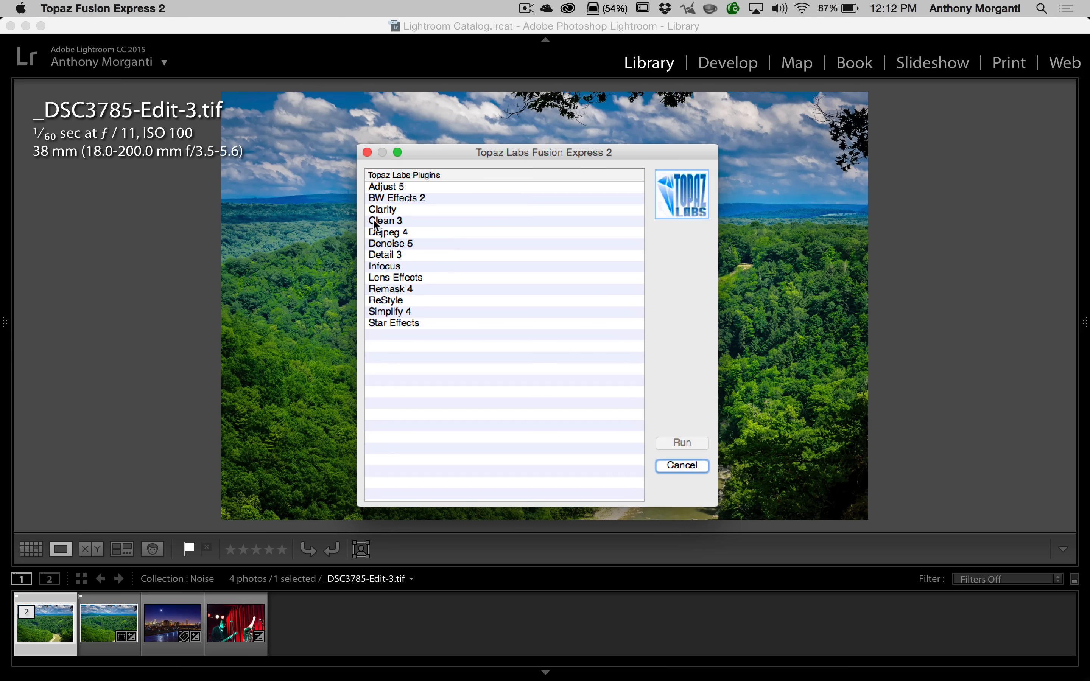
{"action": "left_click", "coordinate": [381, 244]}
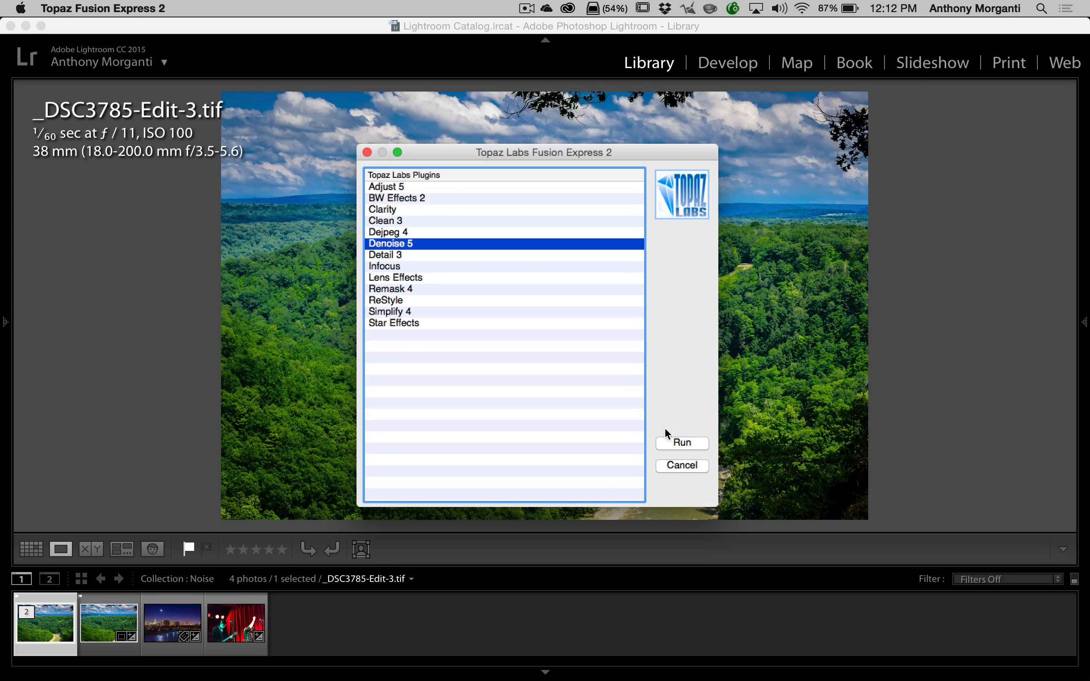
{"action": "left_click", "coordinate": [681, 443]}
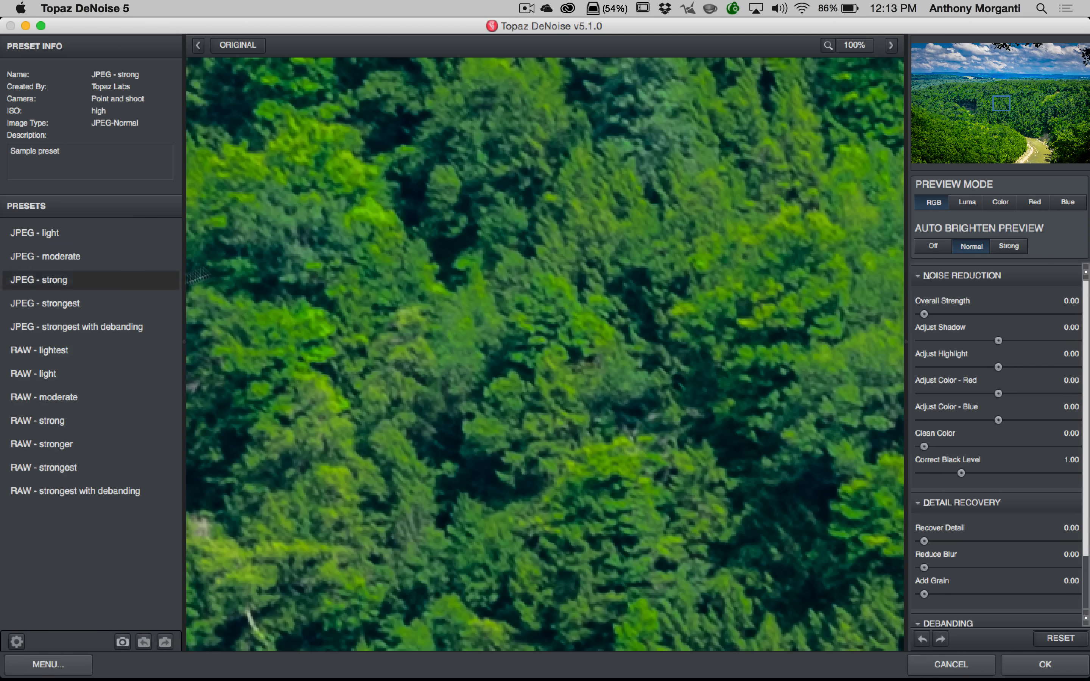
Examine the noise in the clouds and blue sky, comparing preview magnifications and settling on 200%.
{"action": "left_click_drag", "start_coordinate": [483, 164], "coordinate": [479, 524]}
{"action": "left_click_drag", "start_coordinate": [646, 209], "coordinate": [711, 577]}
{"action": "left_click_drag", "start_coordinate": [613, 227], "coordinate": [615, 453]}
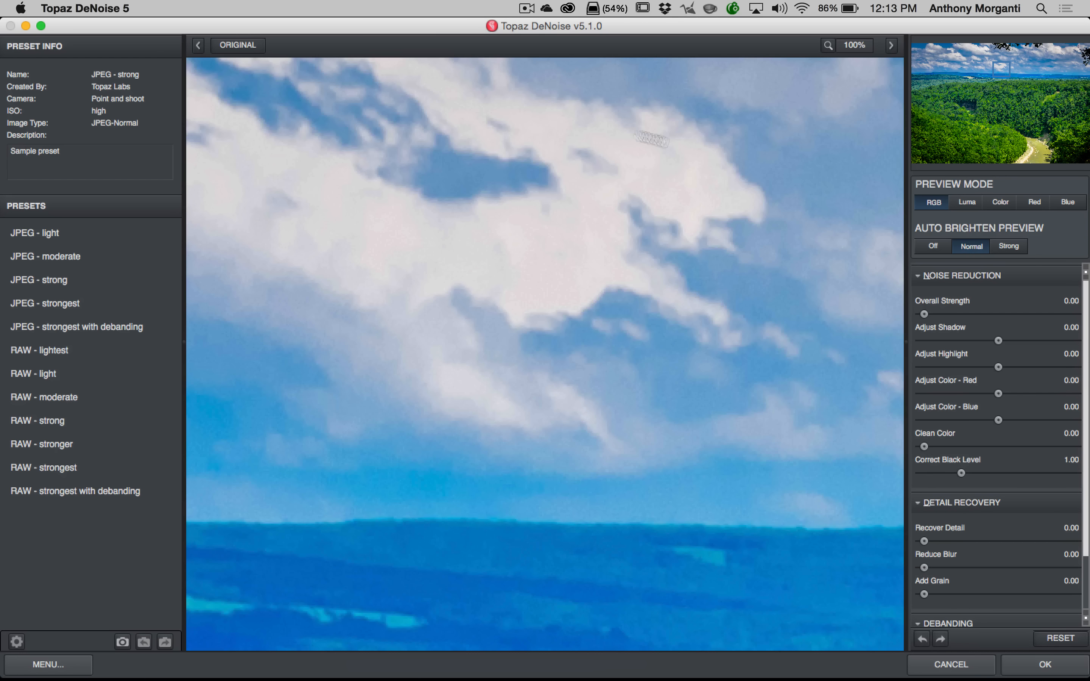
{"action": "left_click", "coordinate": [858, 48]}
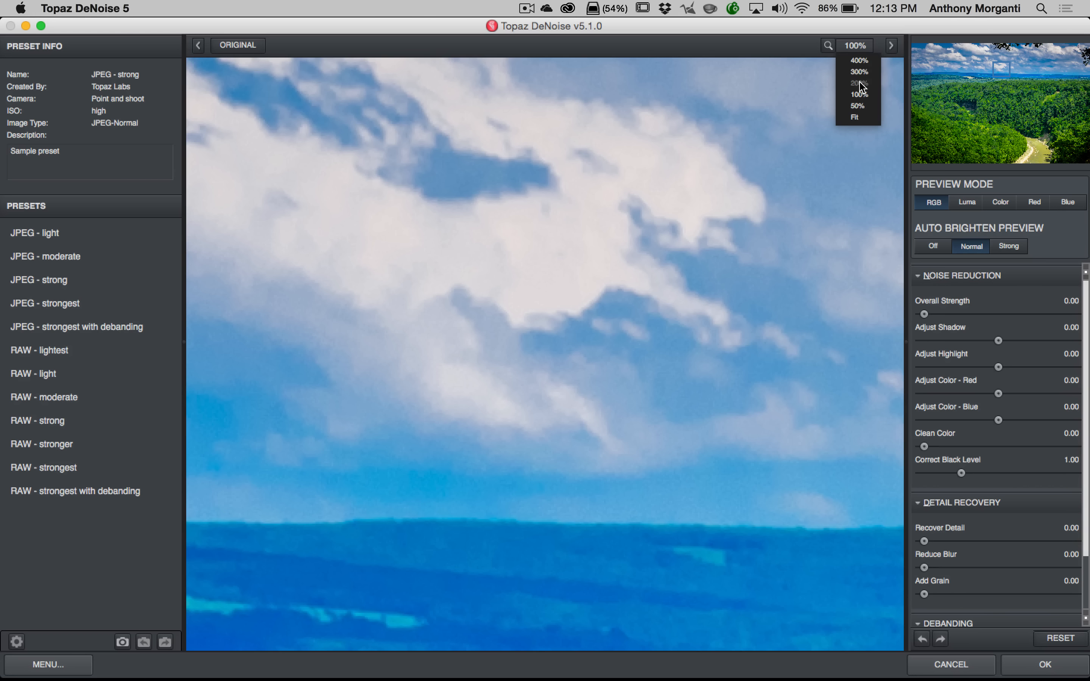
{"action": "left_click", "coordinate": [859, 83]}
{"action": "left_click", "coordinate": [859, 52]}
{"action": "left_click", "coordinate": [861, 107]}
{"action": "left_click", "coordinate": [860, 52]}
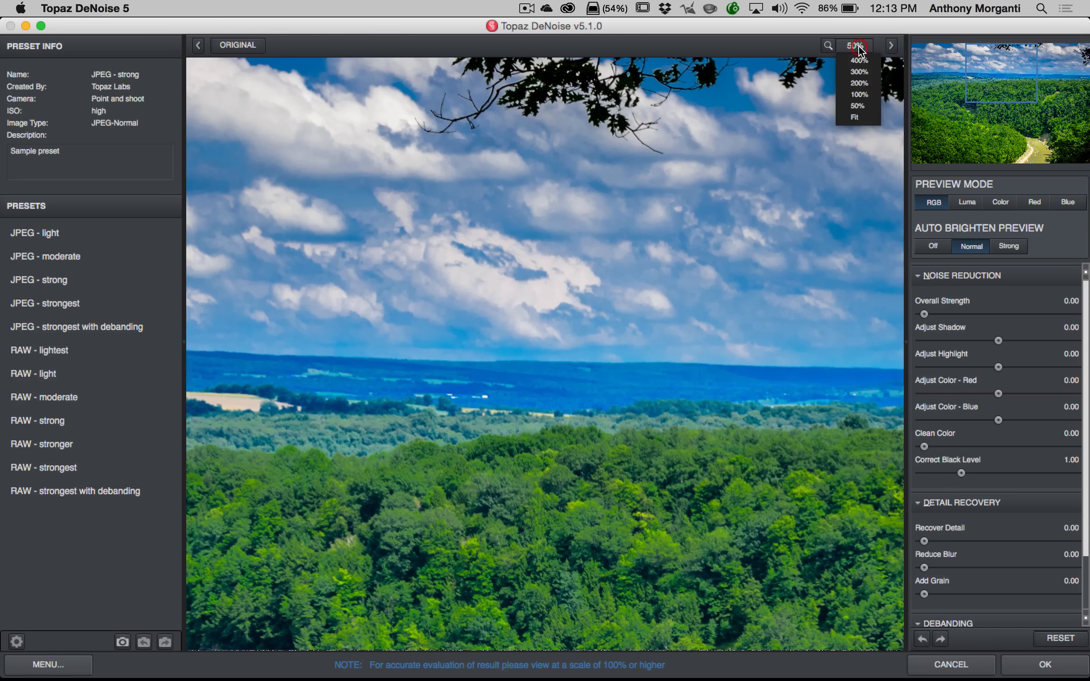
{"action": "left_click", "coordinate": [858, 82]}
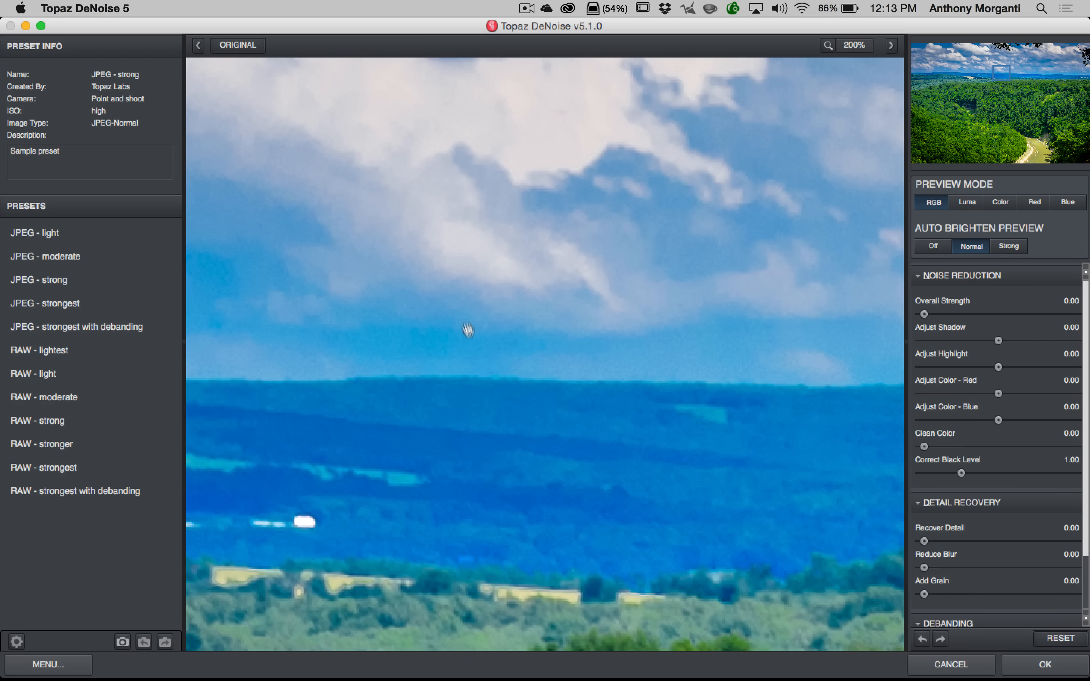
{"action": "mouse_move", "coordinate": [1002, 72]}
{"action": "left_mouse_down"}
{"action": "mouse_move", "coordinate": [971, 70]}
{"action": "mouse_move", "coordinate": [1045, 70]}
{"action": "mouse_move", "coordinate": [984, 66]}
{"action": "left_mouse_up"}
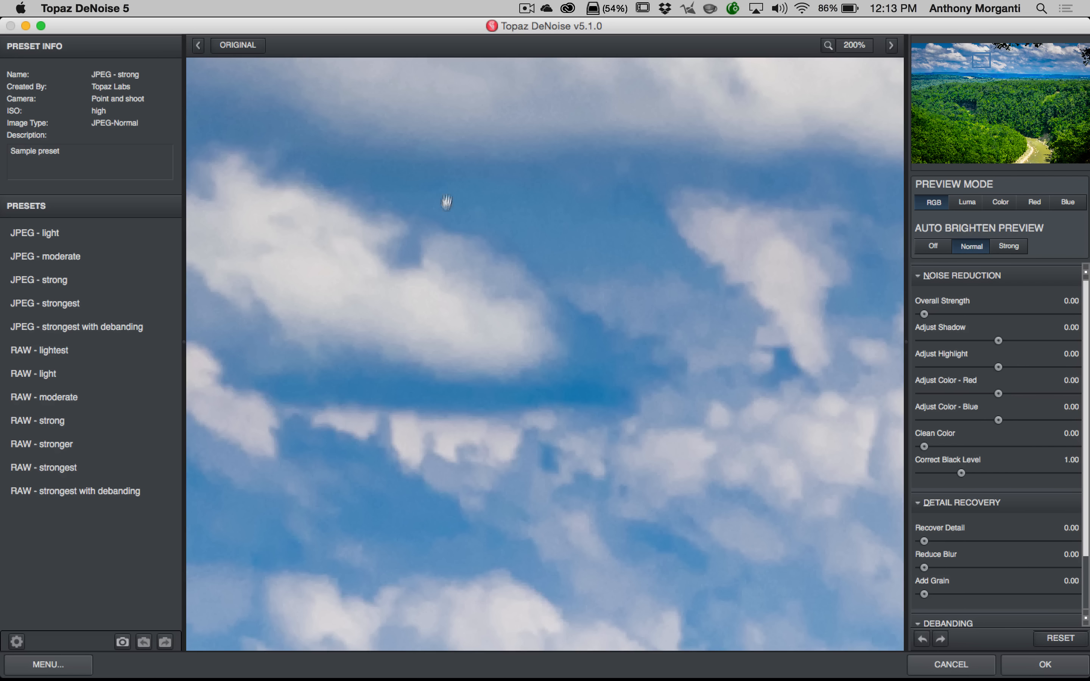
{"action": "left_click_drag", "start_coordinate": [519, 298], "coordinate": [528, 175]}
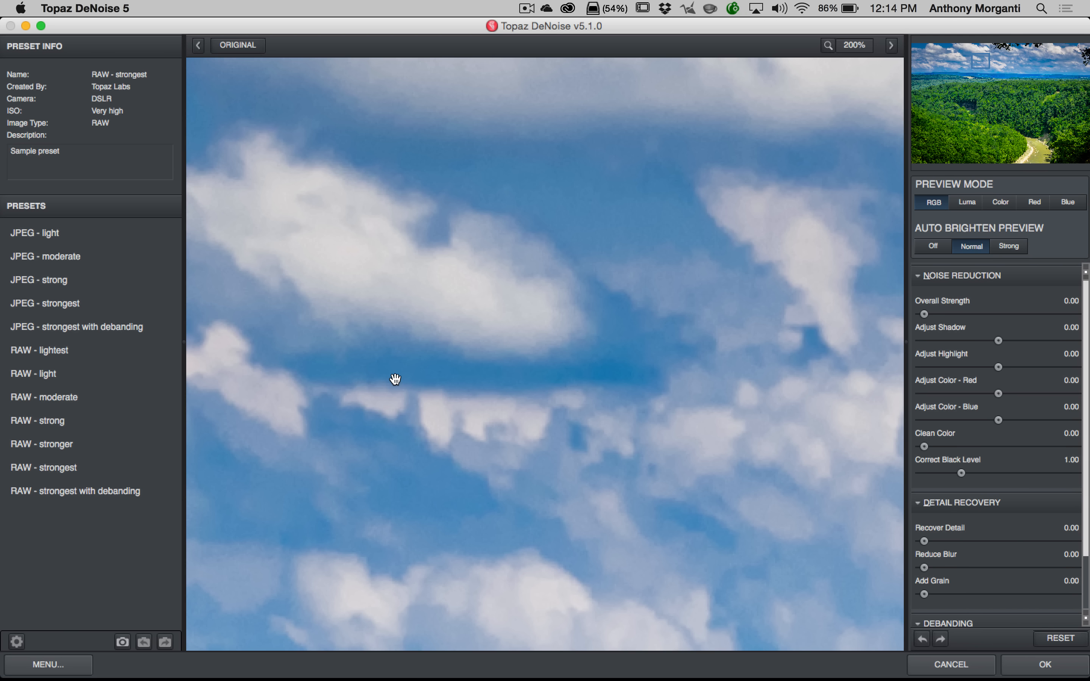
Apply the RAW - lightest preset and check its noise reduction across several areas of cloud and sky.
{"action": "left_click", "coordinate": [34, 350]}
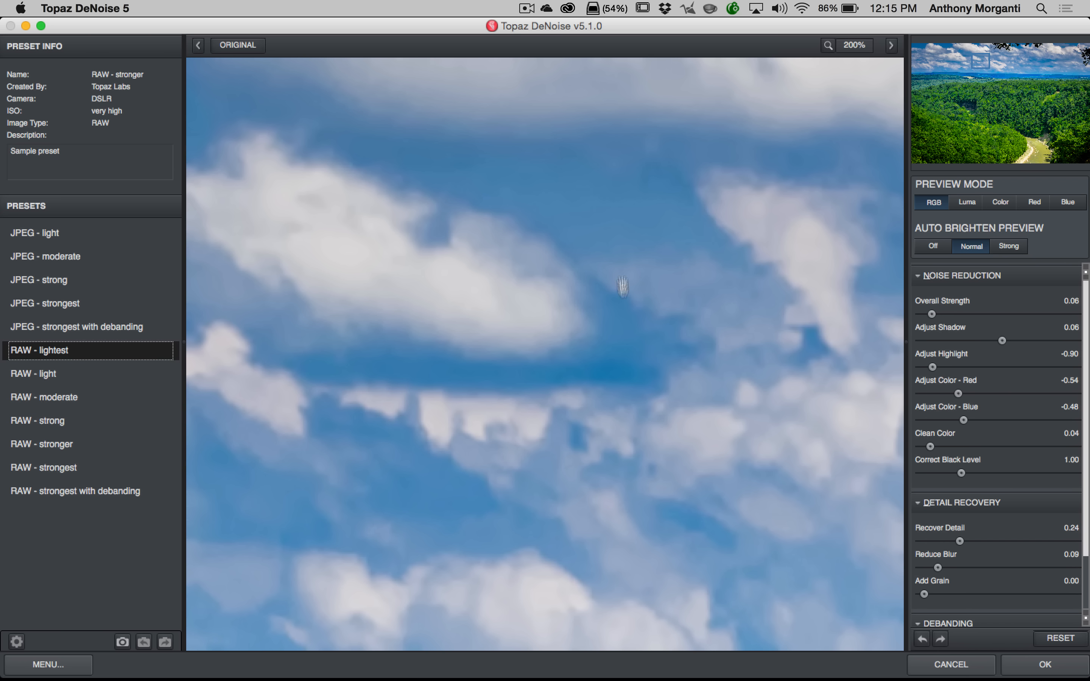
{"action": "left_click_drag", "start_coordinate": [385, 454], "coordinate": [758, 418]}
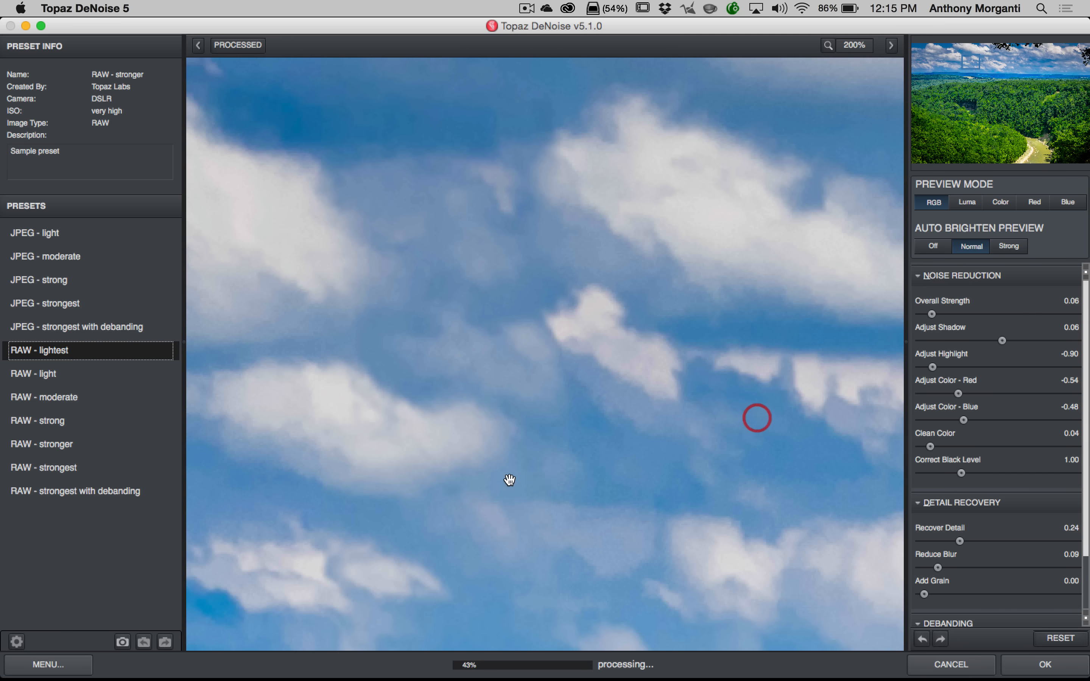
{"action": "left_click", "coordinate": [559, 303]}
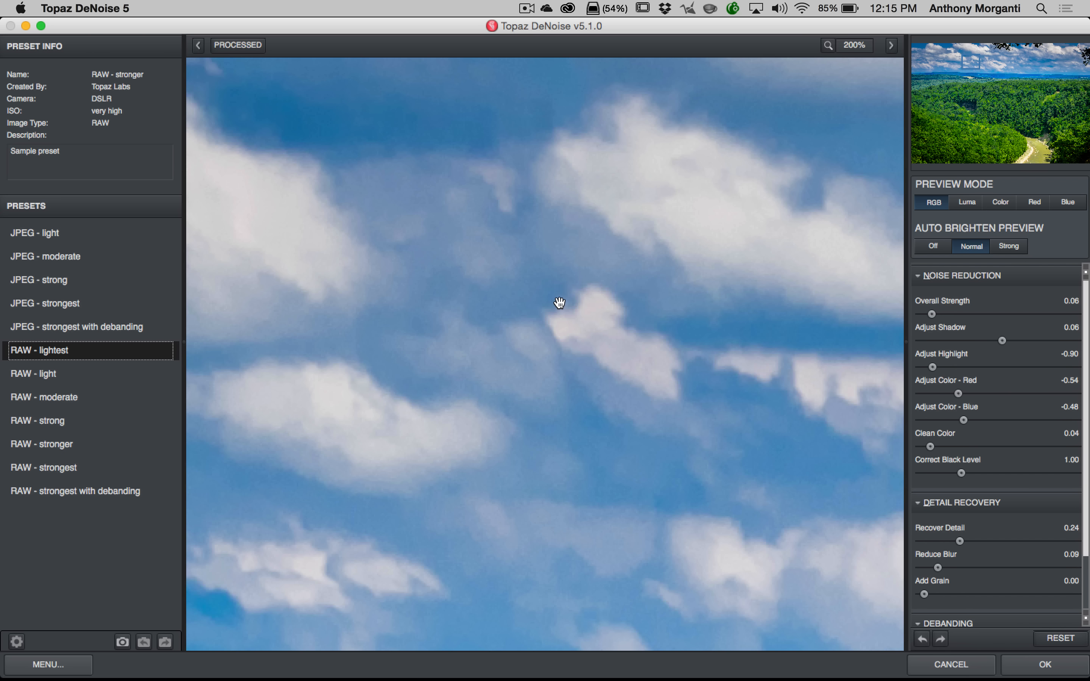
{"action": "left_click_drag", "start_coordinate": [560, 303], "coordinate": [698, 397]}
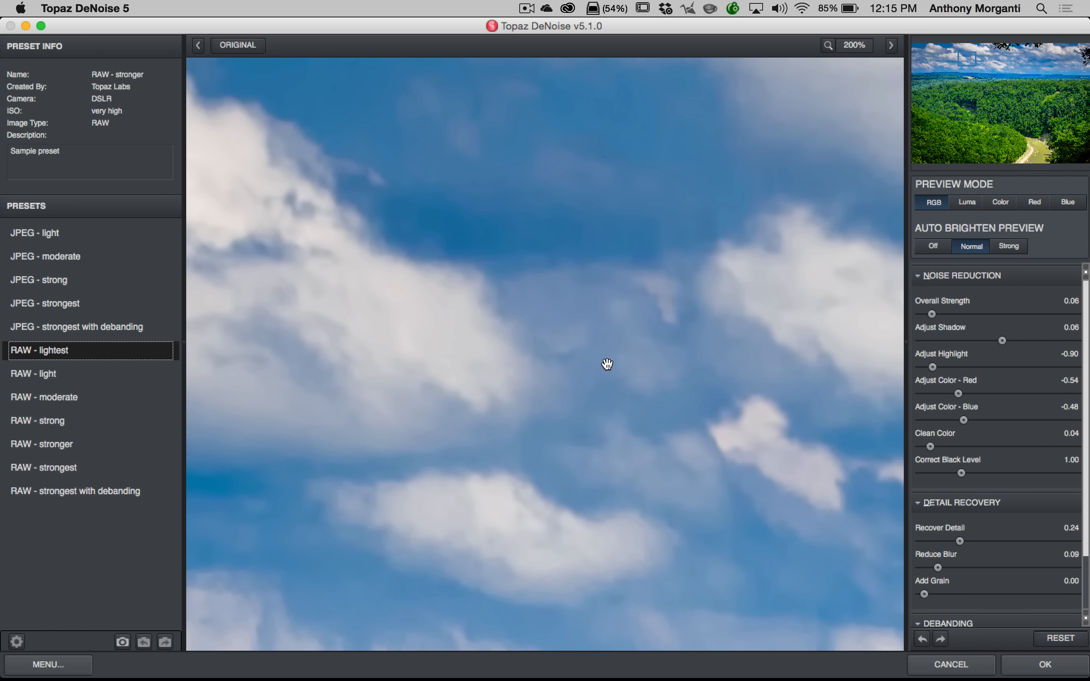
{"action": "left_click_drag", "start_coordinate": [401, 406], "coordinate": [696, 275]}
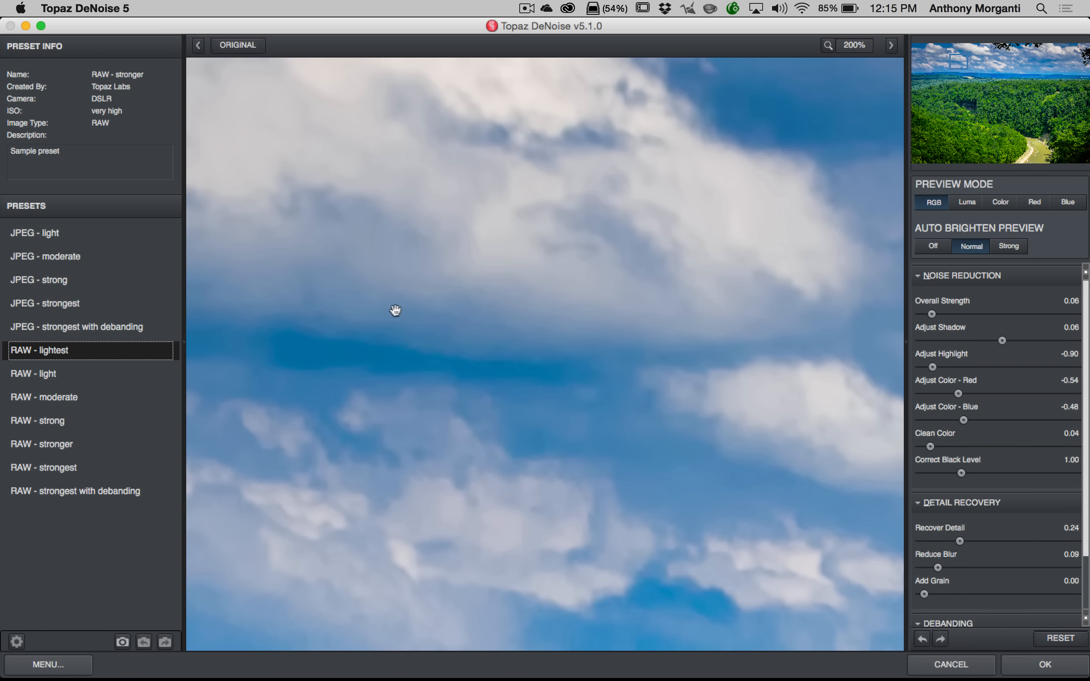
{"action": "left_click_drag", "start_coordinate": [346, 453], "coordinate": [704, 384]}
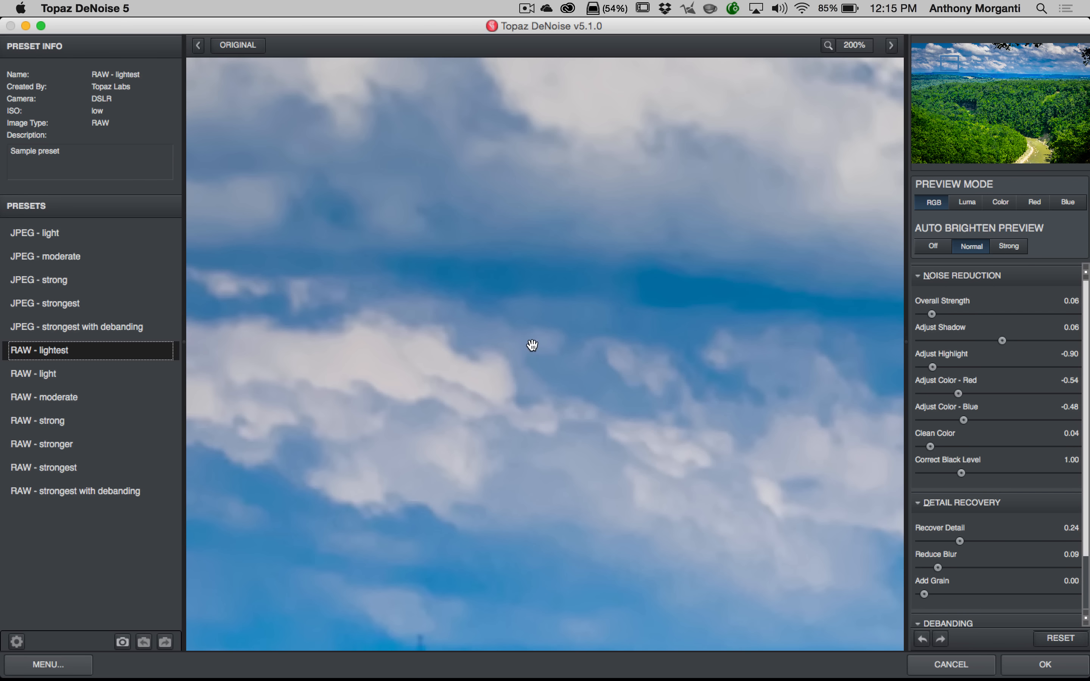
{"action": "left_click_drag", "start_coordinate": [618, 368], "coordinate": [545, 355]}
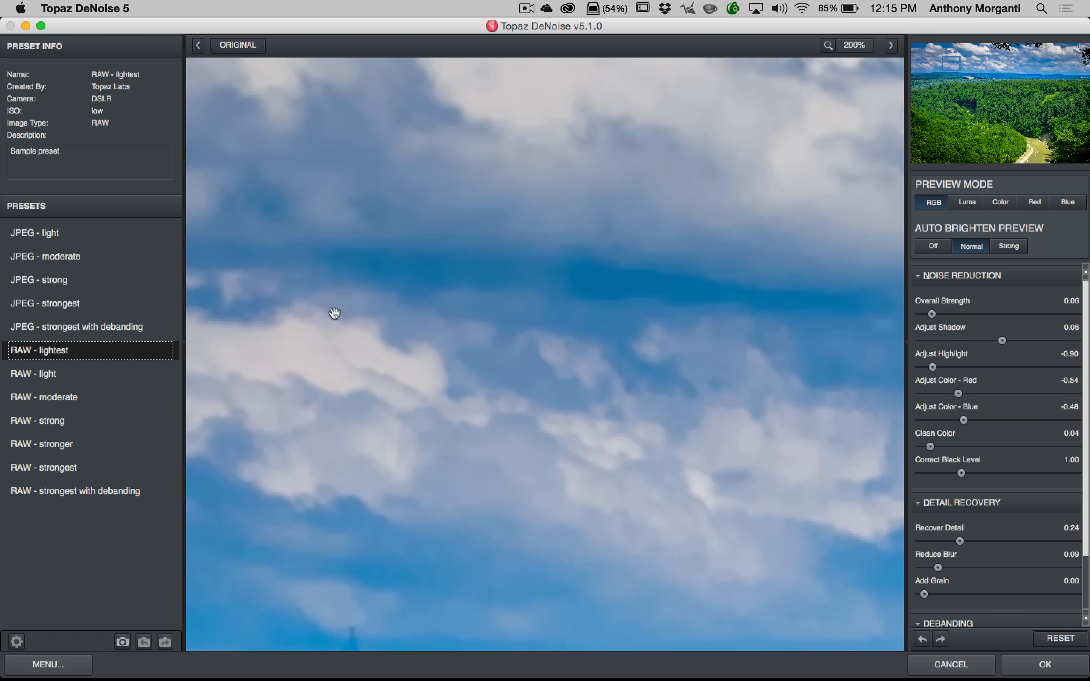
Try the RAW - light preset on the clouds, return to RAW - lightest and accept the noise reduction.
{"action": "left_click", "coordinate": [27, 379]}
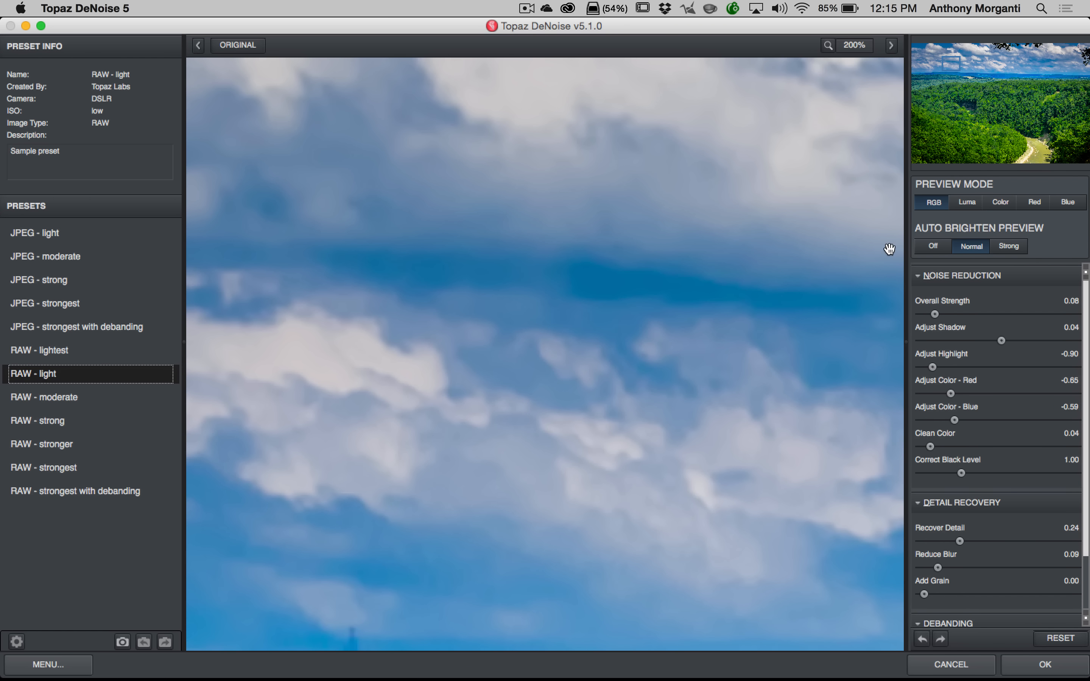
{"action": "left_click_drag", "start_coordinate": [759, 264], "coordinate": [386, 453]}
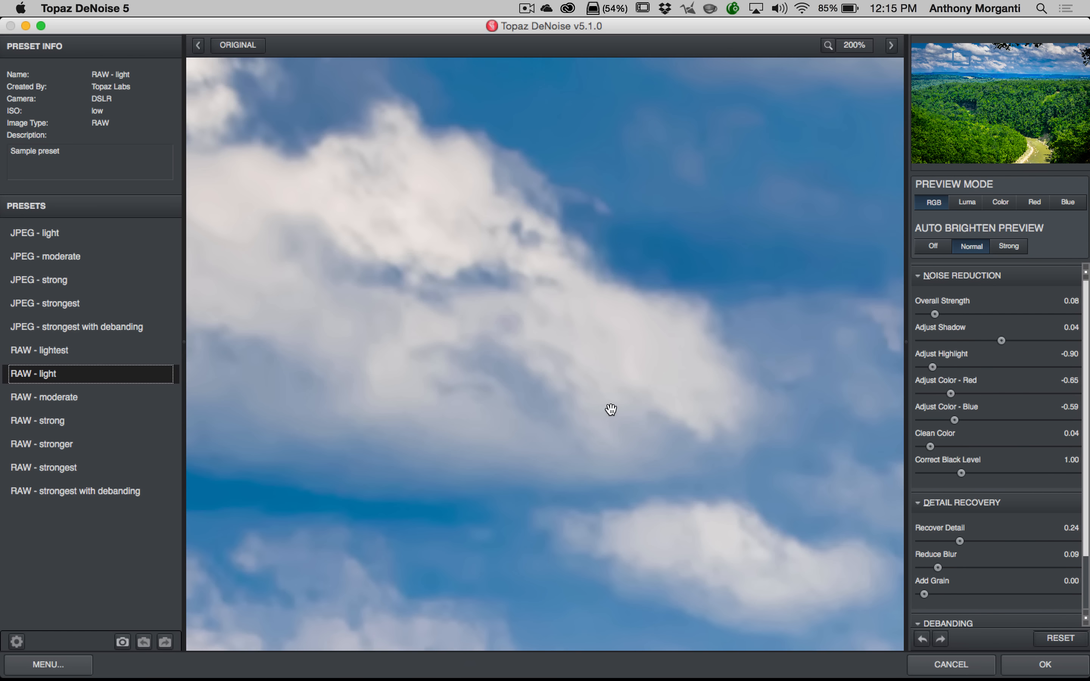
{"action": "left_click", "coordinate": [50, 355]}
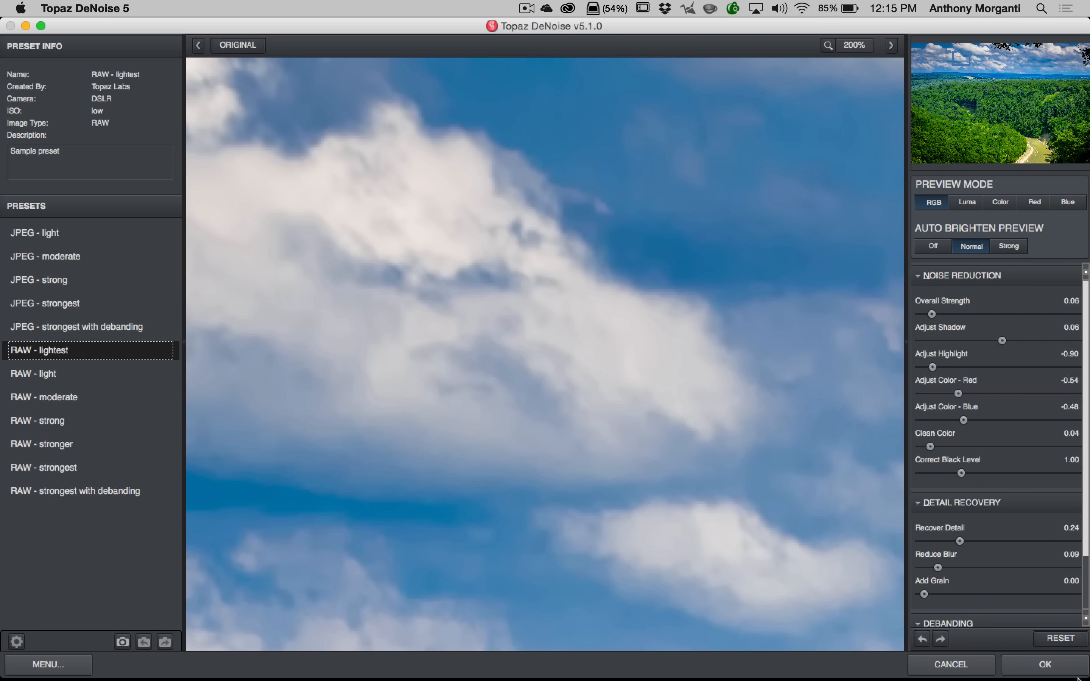
{"action": "left_click", "coordinate": [1046, 667]}
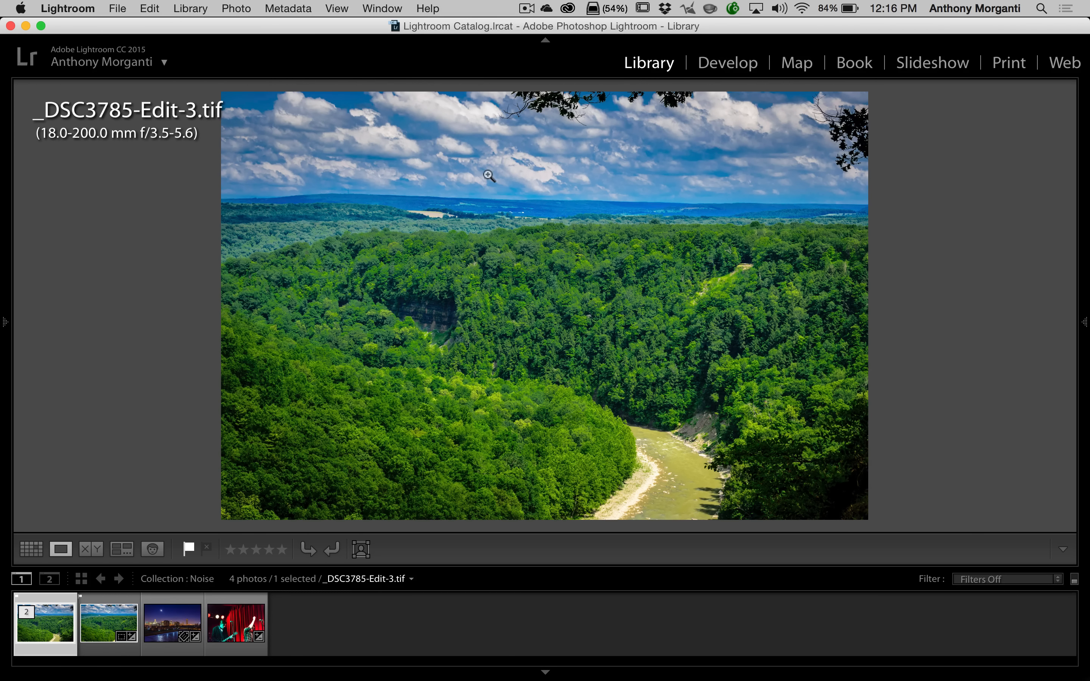
Inspect the sky and distant hills of the denoised _DSC3785-Edit-3.tif up close, returning to the full view.
{"action": "left_click", "coordinate": [477, 304]}
{"action": "left_click", "coordinate": [494, 194]}
{"action": "left_click_drag", "start_coordinate": [508, 222], "coordinate": [576, 399]}
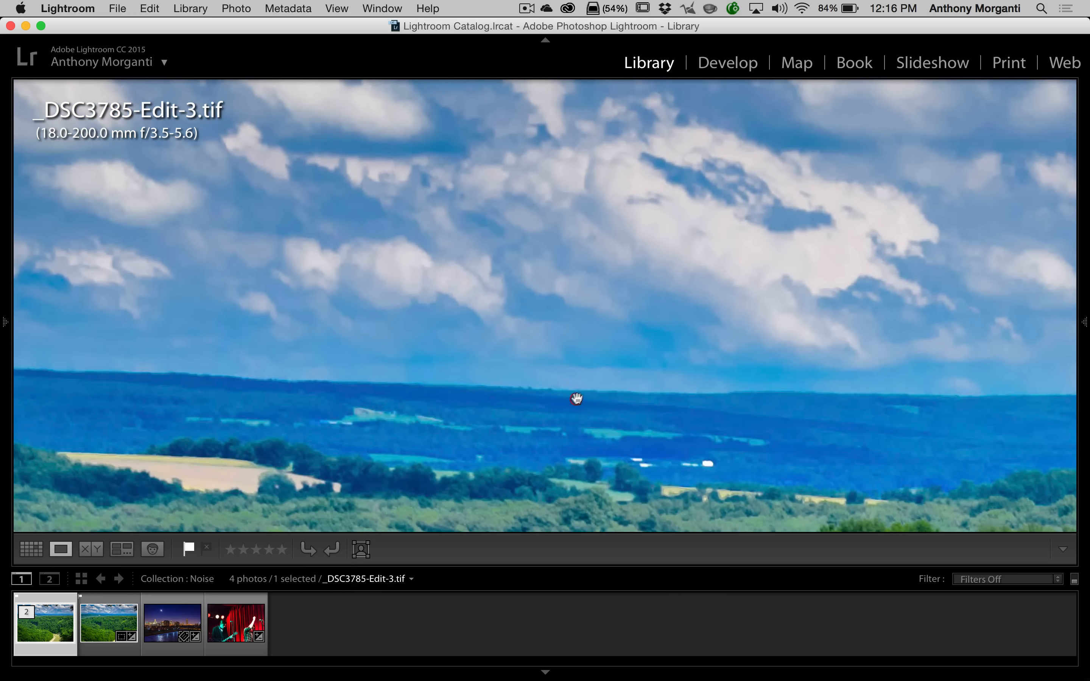
{"action": "left_click", "coordinate": [540, 342]}
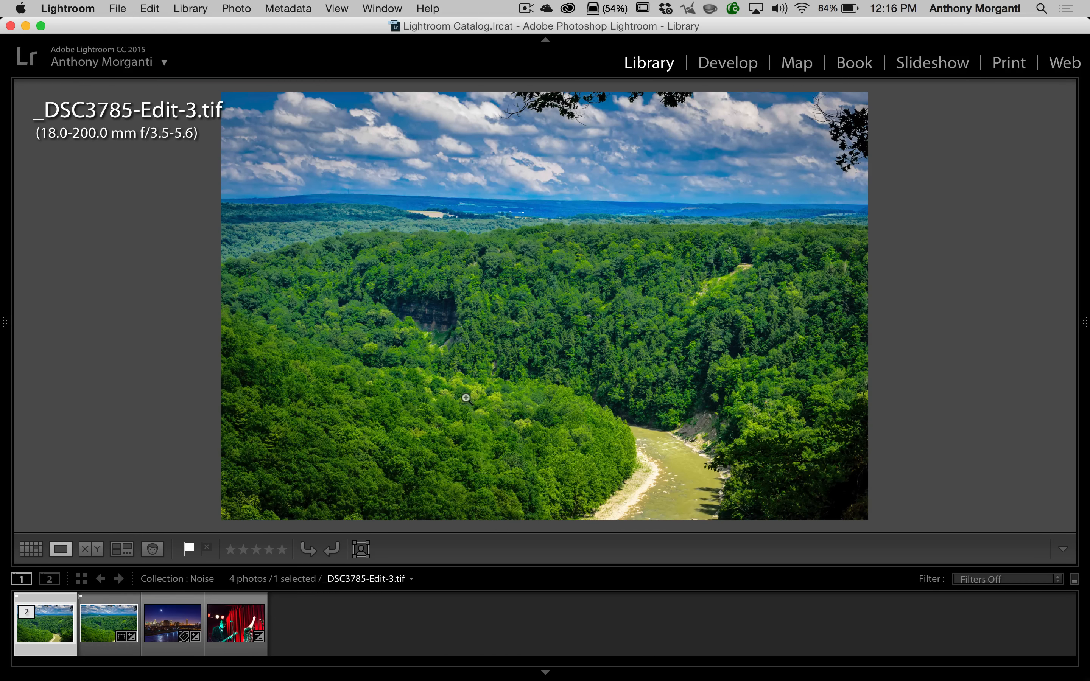
Compare _DSC3785-Edit-3.tif with the original _DSC3785.NEF side by side at 2:1 along the clouds, distant hills and treetops.
{"action": "left_click", "coordinate": [92, 631], "text": "super"}
{"action": "key", "text": "c"}
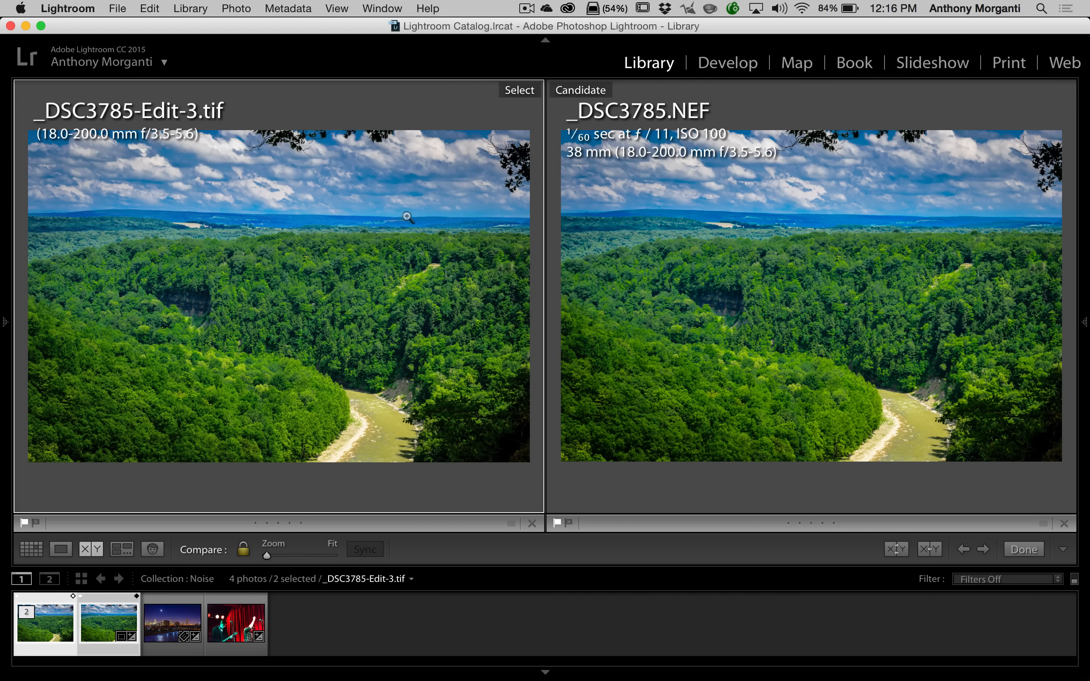
{"action": "left_click", "coordinate": [331, 208]}
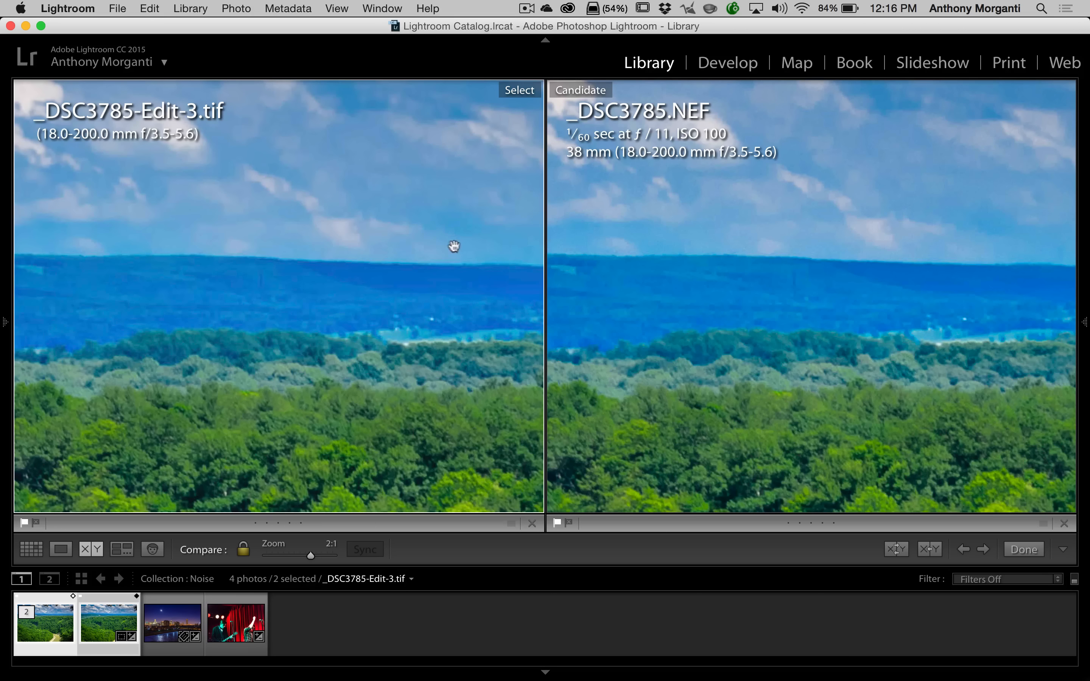
{"action": "left_click_drag", "start_coordinate": [382, 280], "coordinate": [421, 246]}
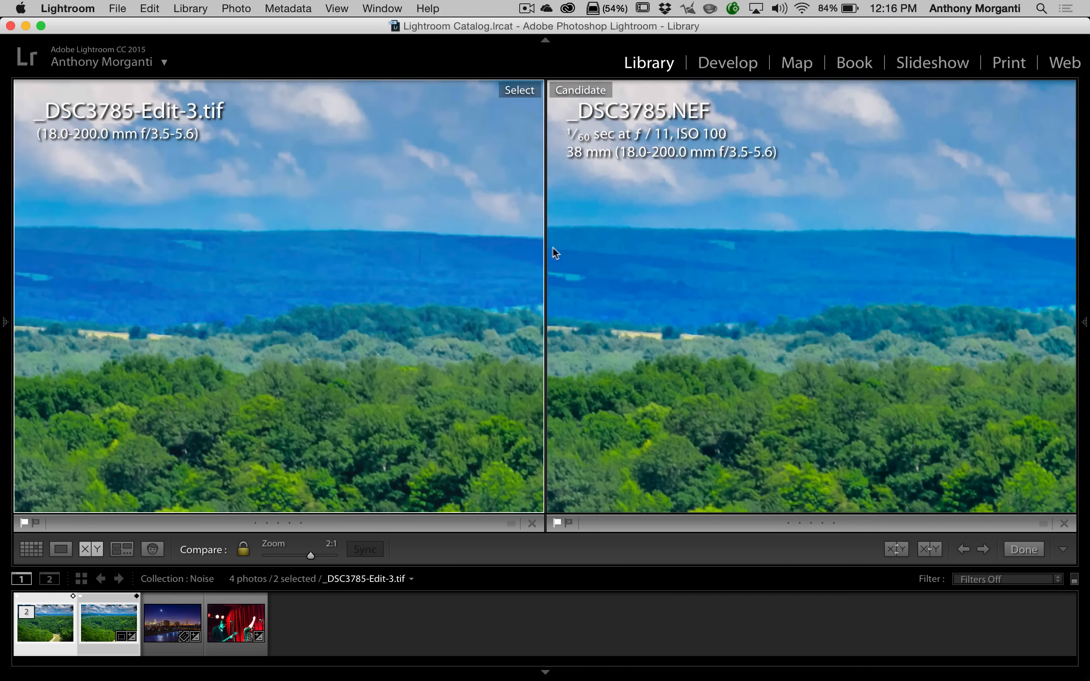
{"action": "left_click_drag", "start_coordinate": [223, 328], "coordinate": [507, 316]}
{"action": "left_click_drag", "start_coordinate": [27, 329], "coordinate": [342, 321]}
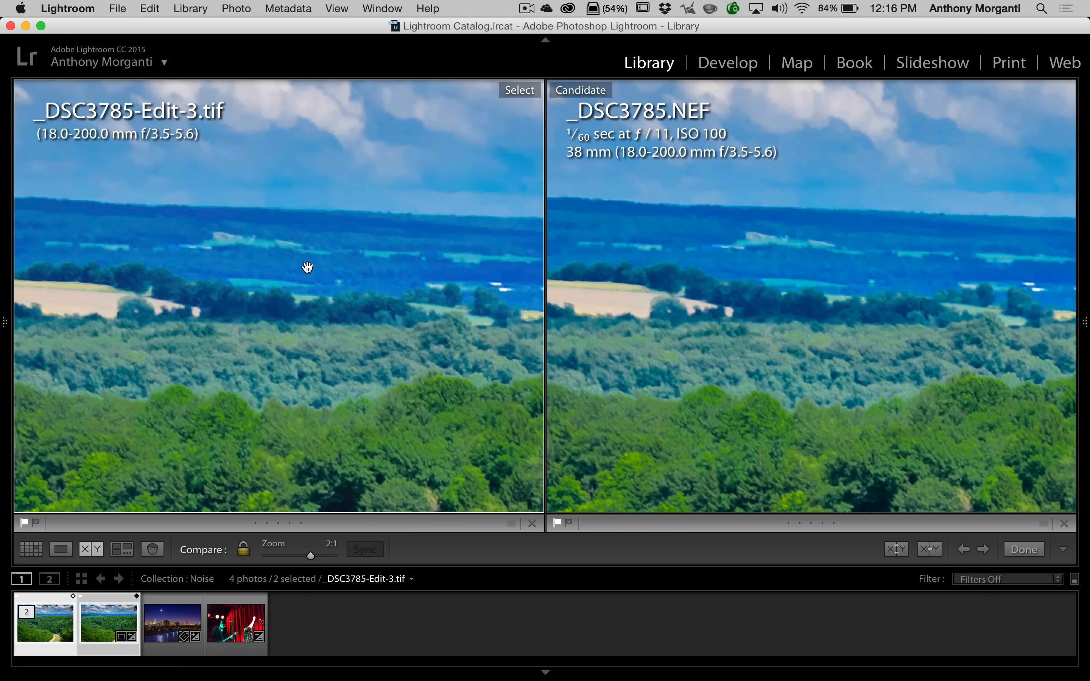
{"action": "key", "text": "c"}
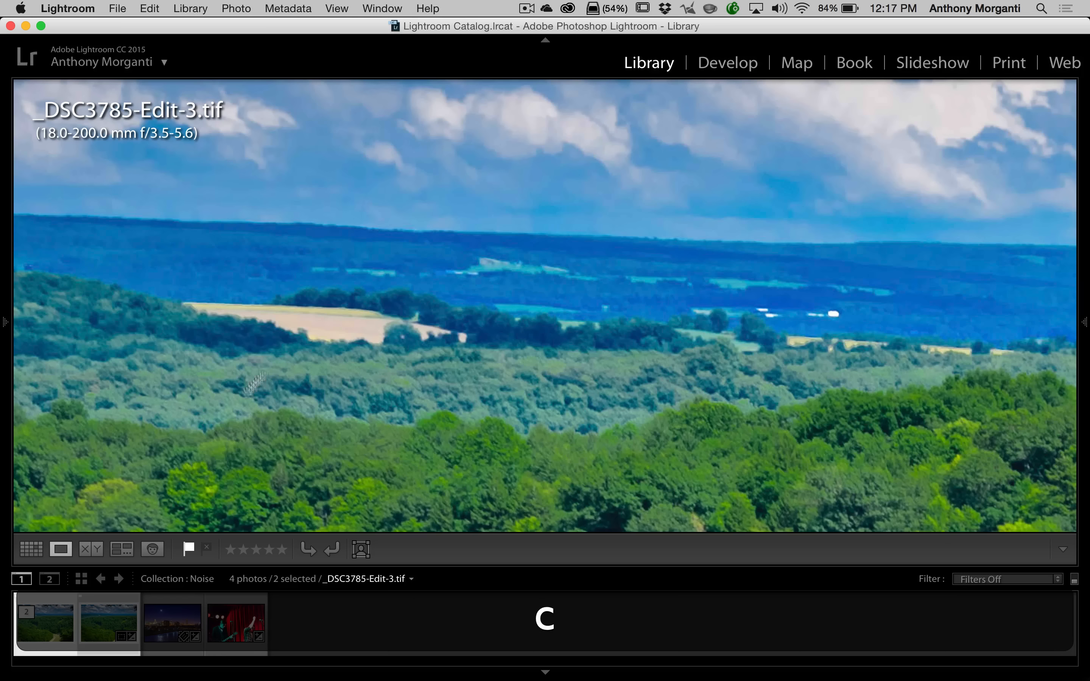
Start editing the night skyline photo _LAN0248.NEF in Topaz Fusion Express 2.
{"action": "left_click", "coordinate": [166, 629]}
{"action": "left_click", "coordinate": [382, 324]}
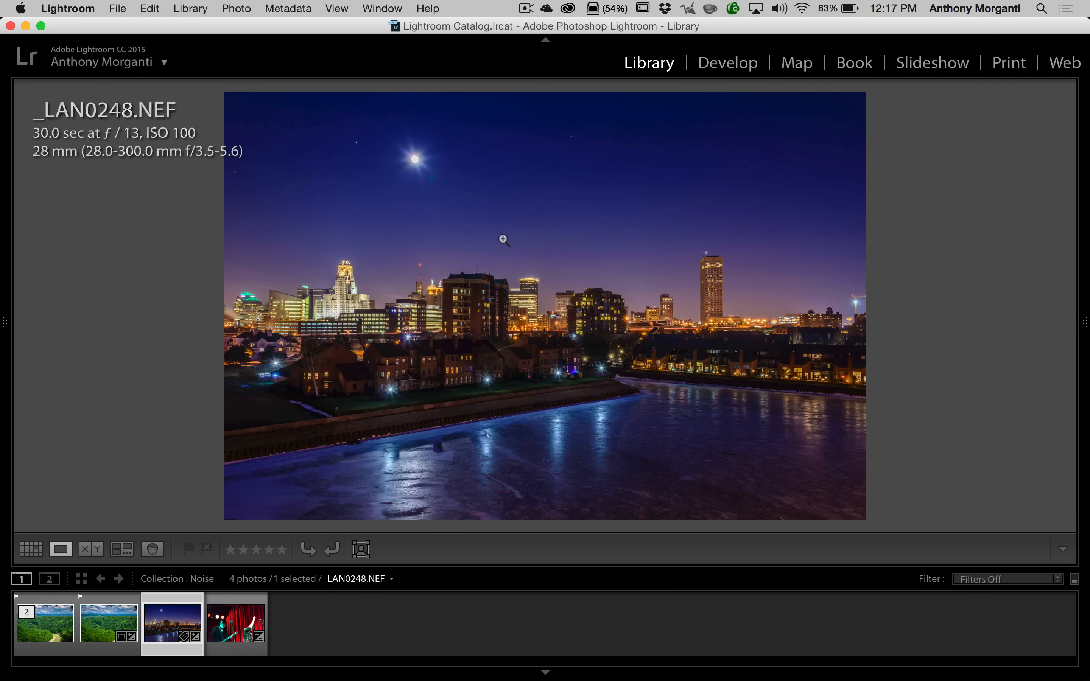
{"action": "key", "text": "Left"}
{"action": "left_click", "coordinate": [163, 629]}
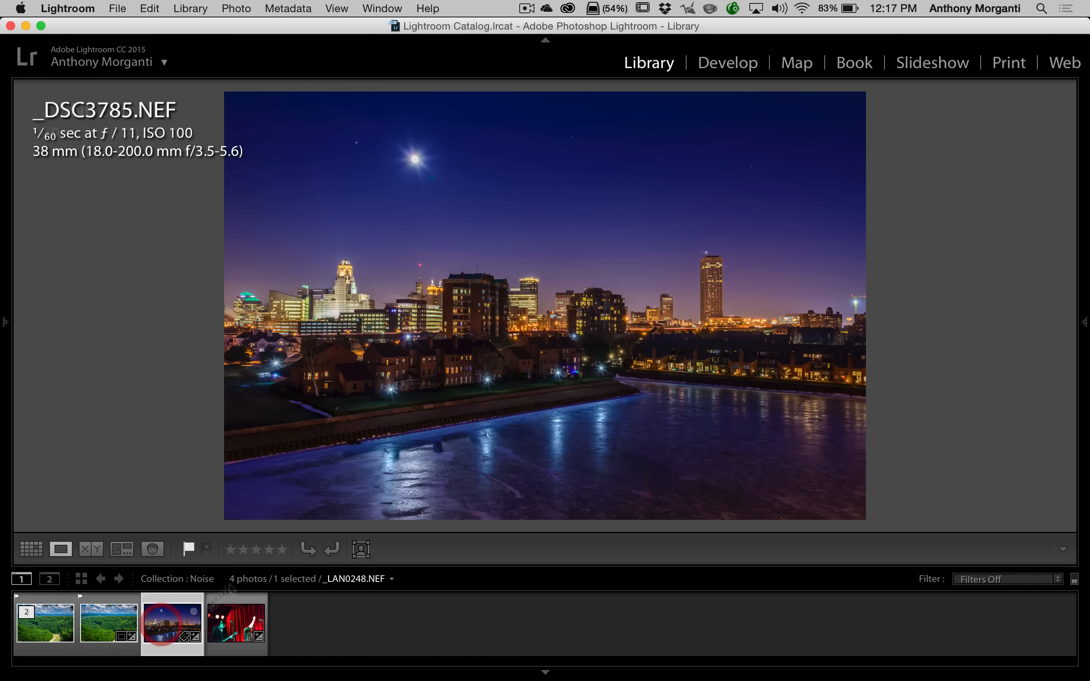
{"action": "right_click", "coordinate": [594, 237]}
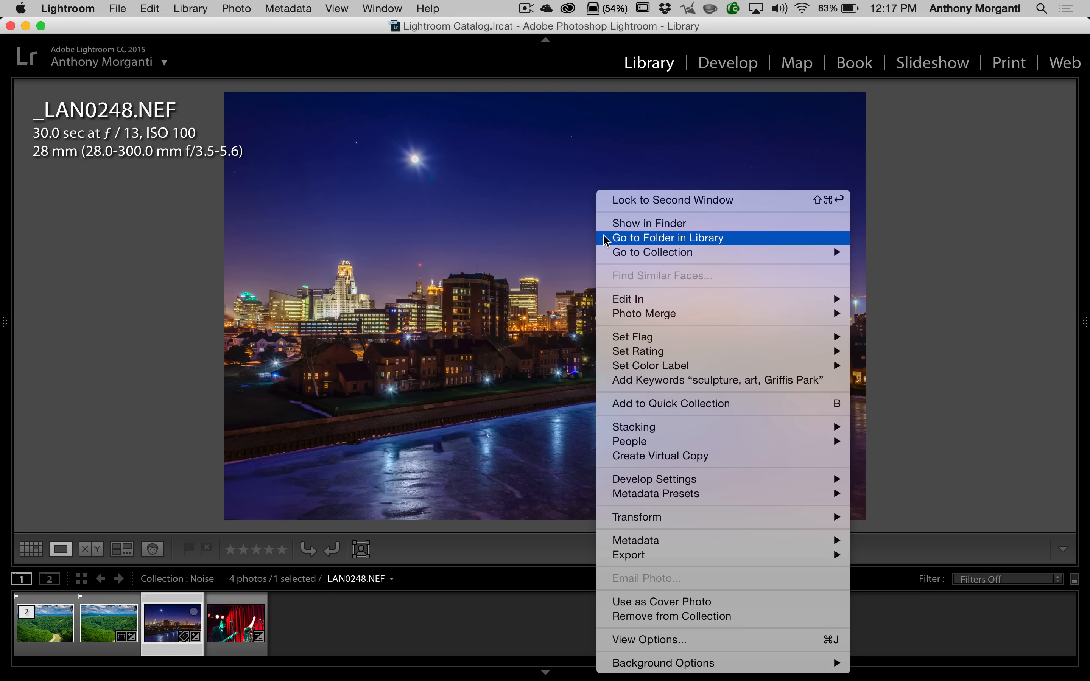
{"action": "mouse_move", "coordinate": [673, 303]}
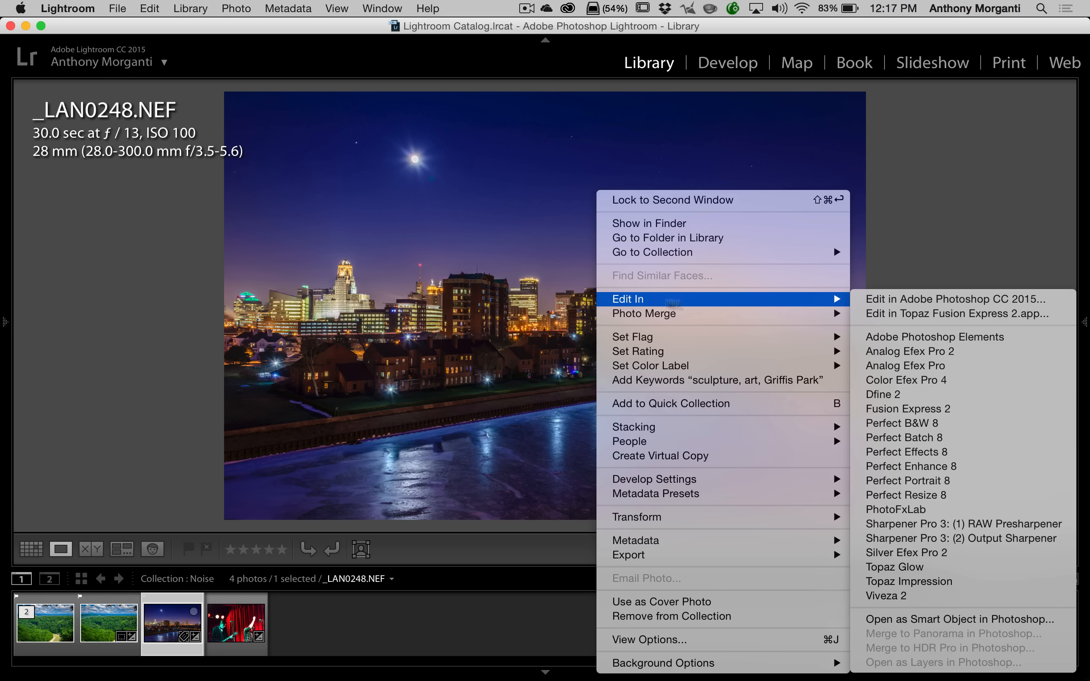
{"action": "left_click", "coordinate": [934, 315]}
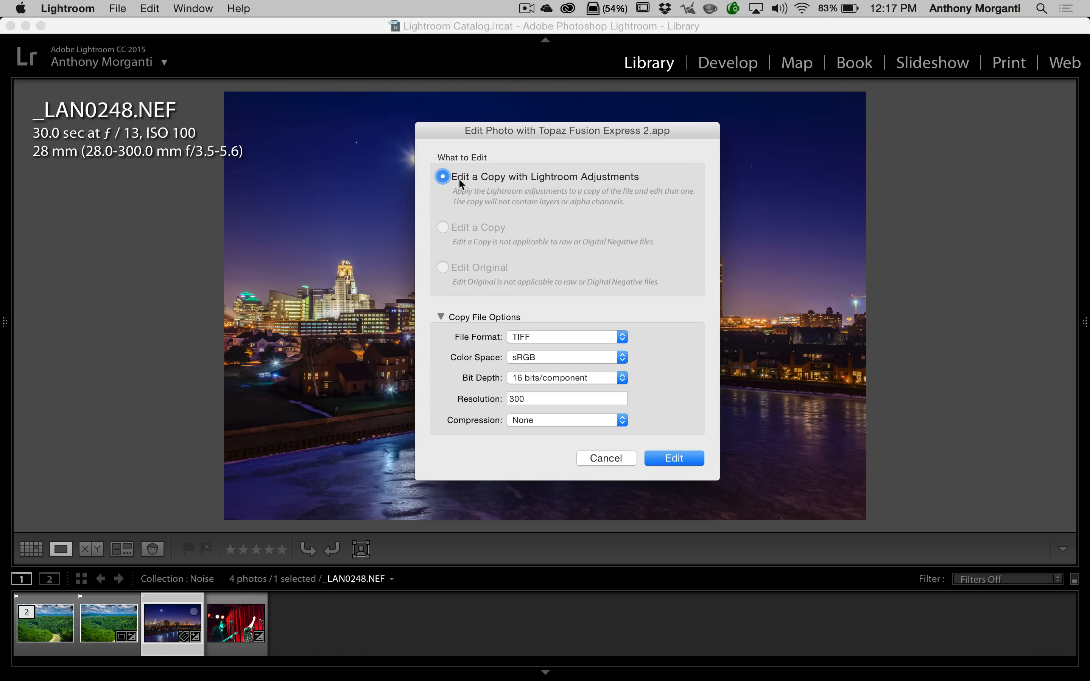
Edit a TIFF copy with Lightroom adjustments and run the Denoise 5 plugin on it.
{"action": "left_click", "coordinate": [443, 179]}
{"action": "left_click", "coordinate": [622, 338]}
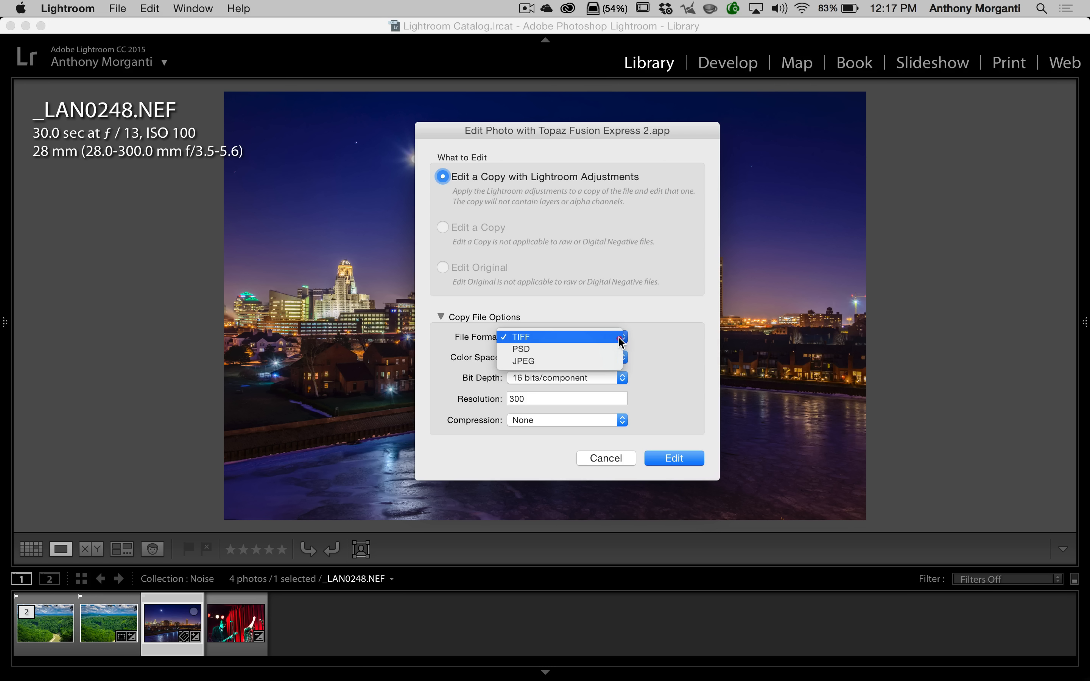
{"action": "left_click", "coordinate": [619, 338]}
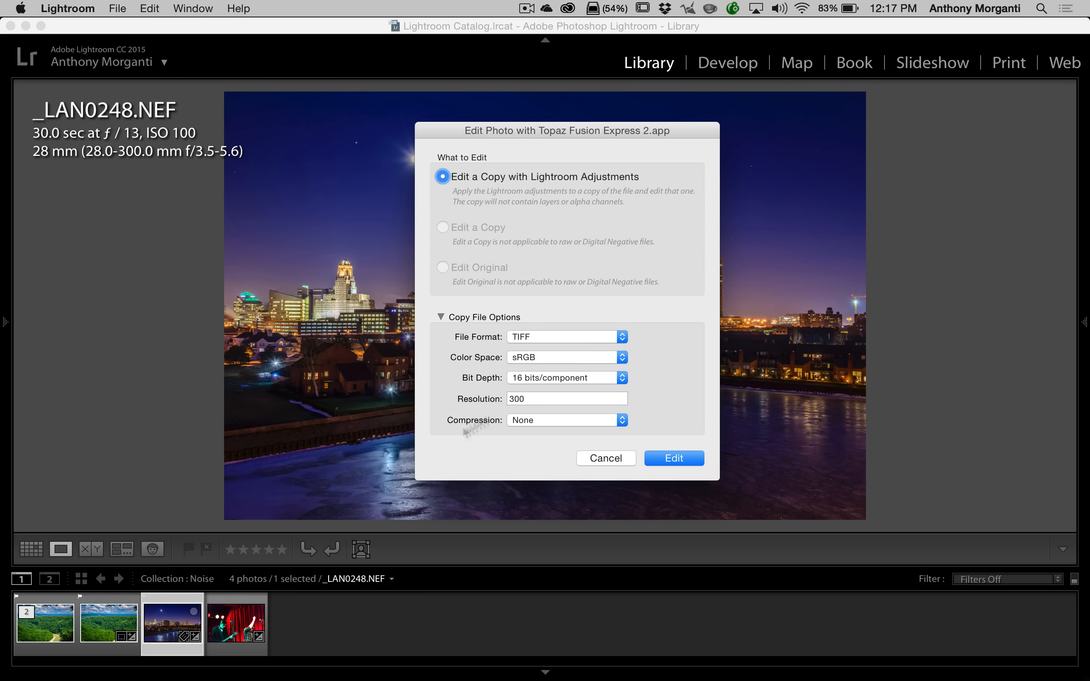
{"action": "left_click", "coordinate": [674, 457]}
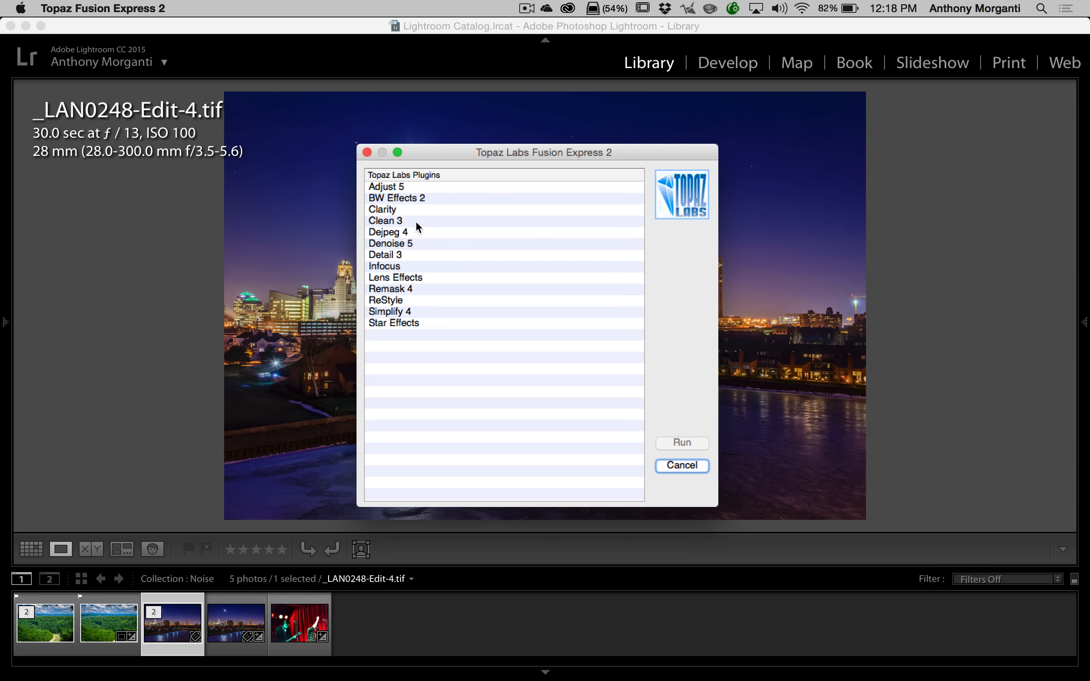
{"action": "left_click", "coordinate": [391, 244]}
{"action": "left_click", "coordinate": [673, 445]}
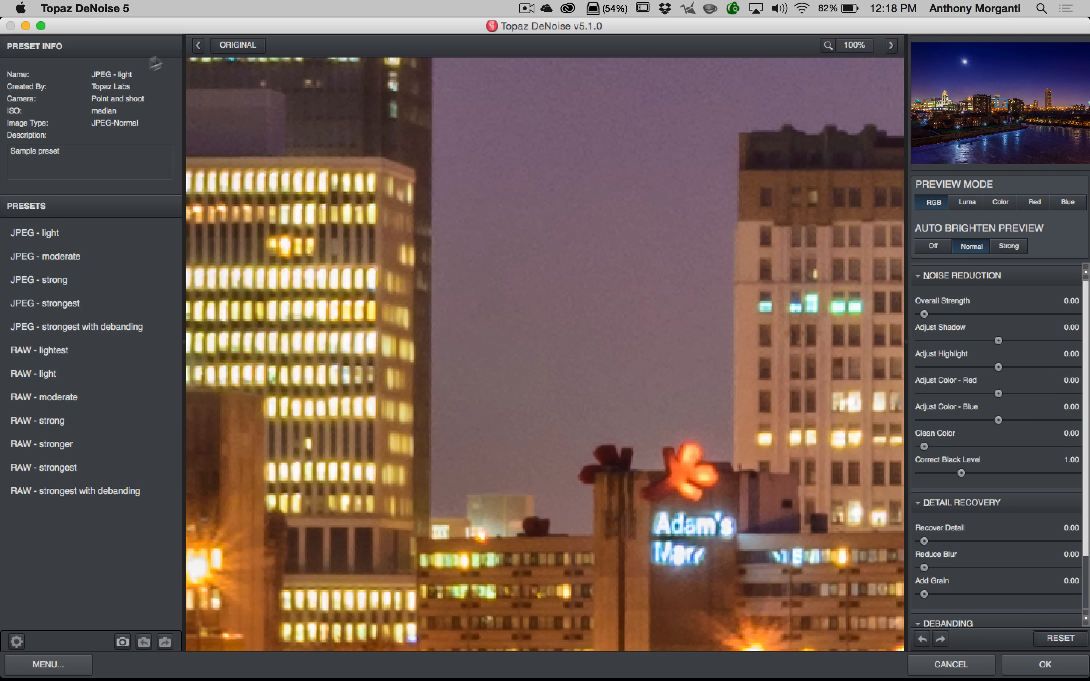
Hide the presets, examine the noise across the skyline's buildings and sky, and look over the available noise reduction controls.
{"action": "left_click", "coordinate": [199, 47]}
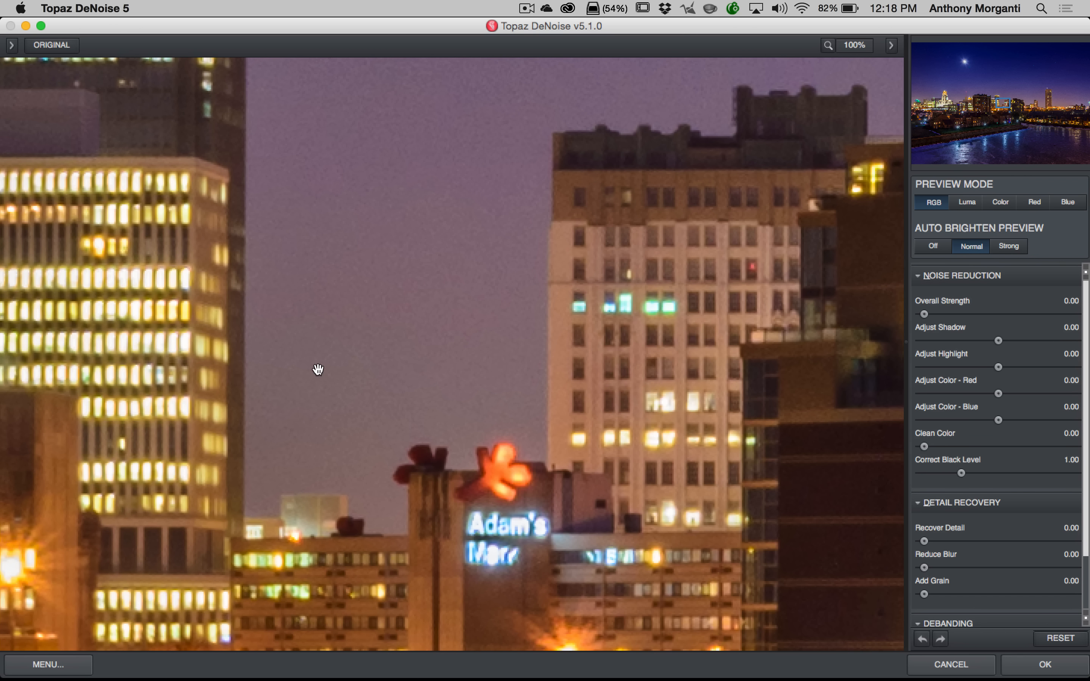
{"action": "left_click_drag", "start_coordinate": [316, 370], "coordinate": [731, 310]}
{"action": "left_click_drag", "start_coordinate": [331, 351], "coordinate": [795, 343]}
{"action": "left_click_drag", "start_coordinate": [388, 278], "coordinate": [647, 412]}
{"action": "left_click_drag", "start_coordinate": [548, 340], "coordinate": [794, 417]}
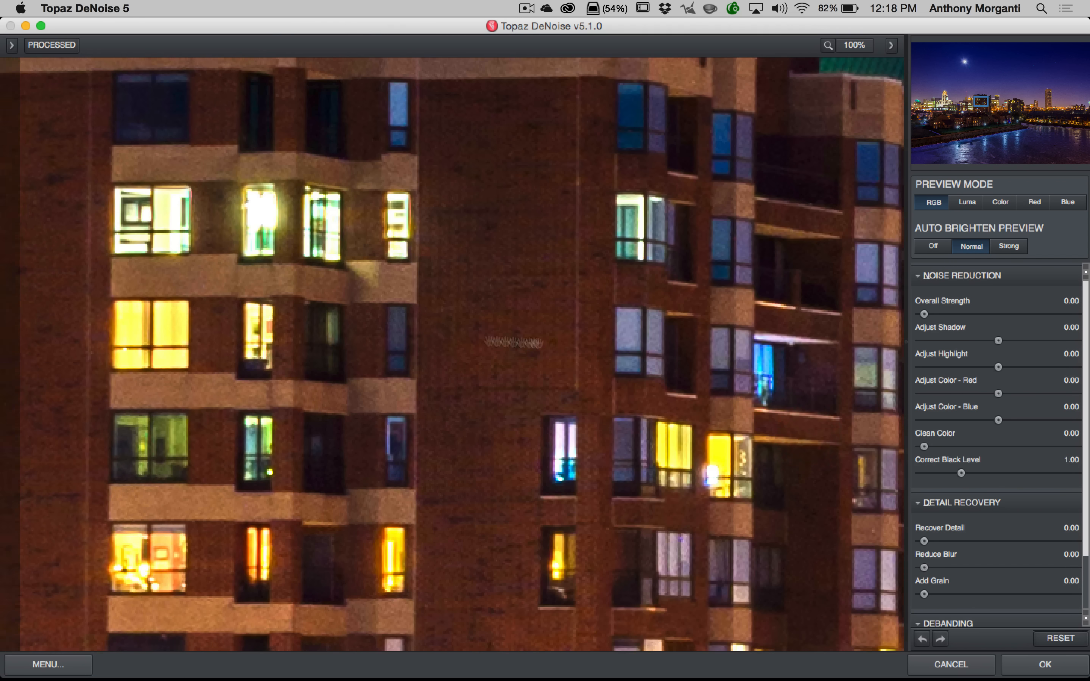
{"action": "left_click_drag", "start_coordinate": [405, 332], "coordinate": [879, 332]}
{"action": "left_click_drag", "start_coordinate": [146, 303], "coordinate": [543, 381]}
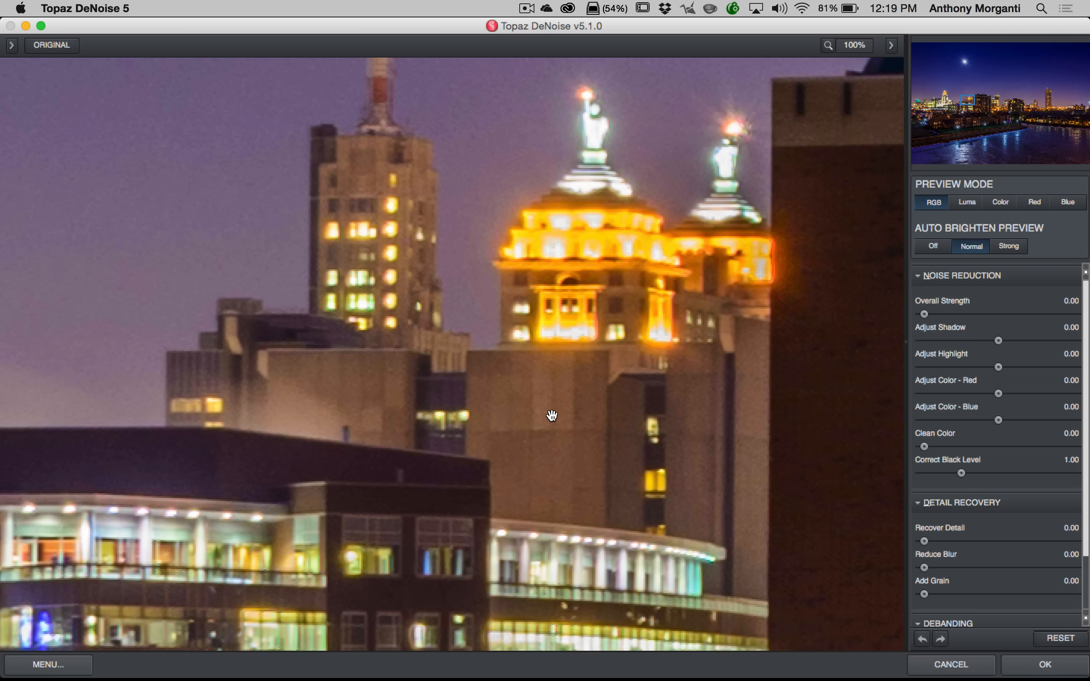
{"action": "scroll", "coordinate": [1081, 457], "scroll_direction": "down", "scroll_amount": 3}
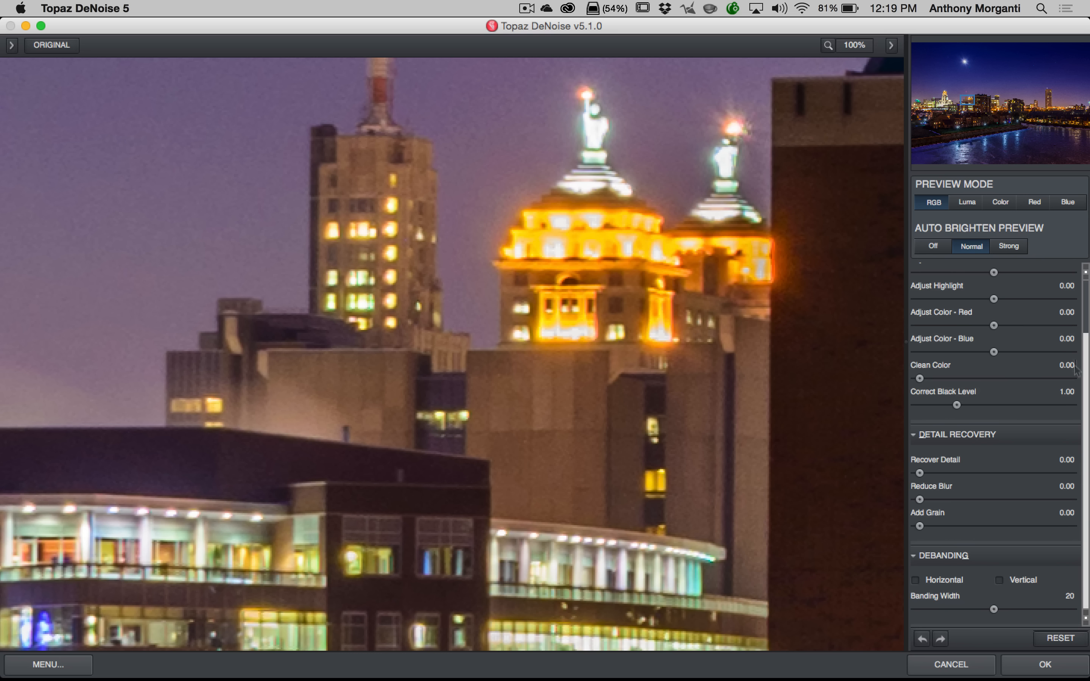
{"action": "left_click", "coordinate": [1086, 291]}
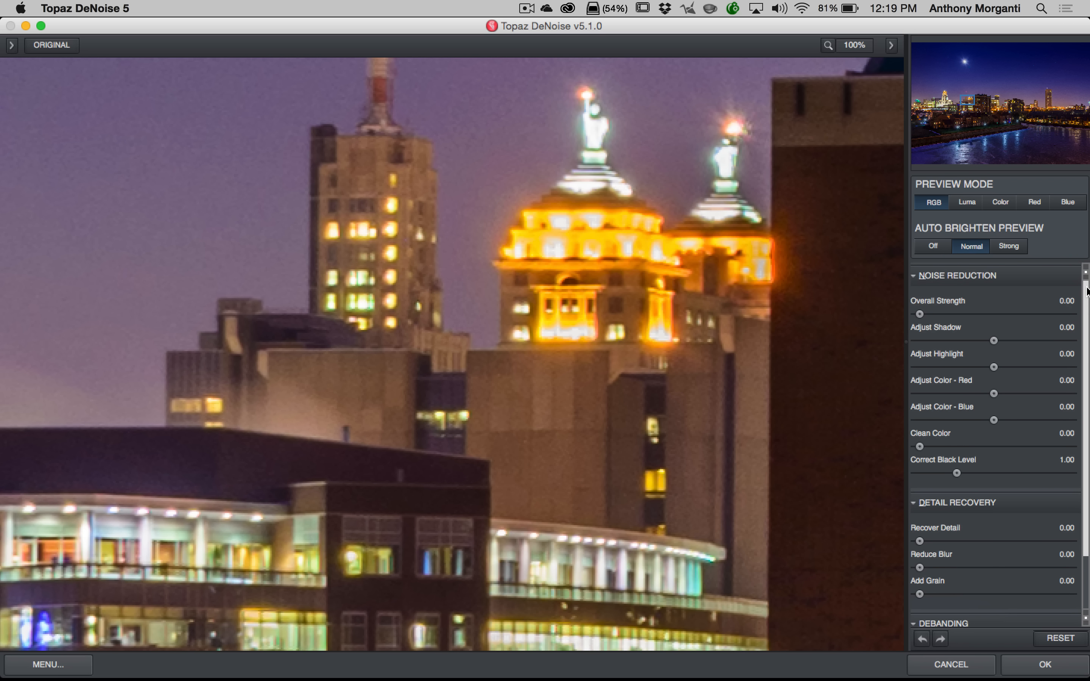
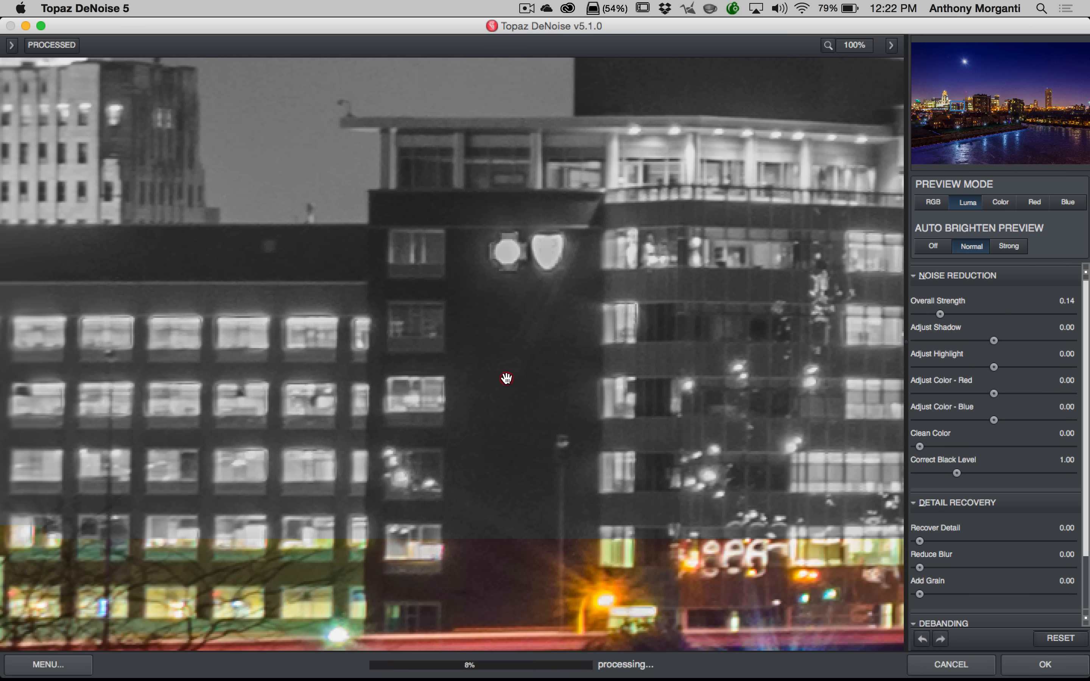
Compare the original and processed luma preview around the office building's rooftop and the neighbouring facades.
{"action": "left_click", "coordinate": [506, 379]}
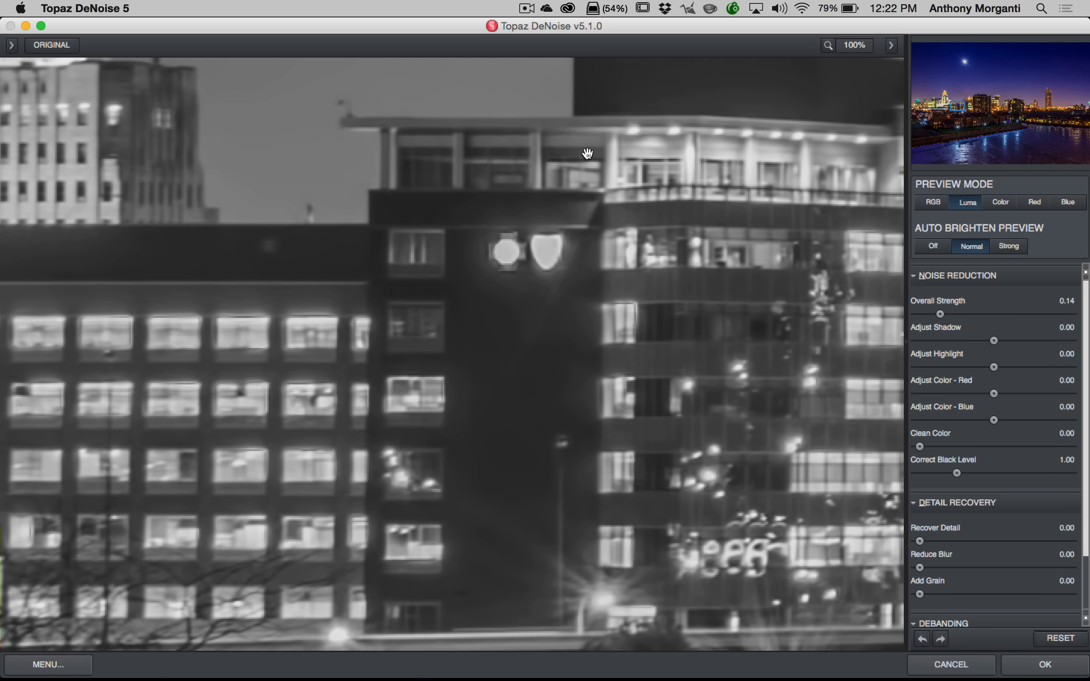
{"action": "left_click_drag", "start_coordinate": [659, 88], "coordinate": [653, 165]}
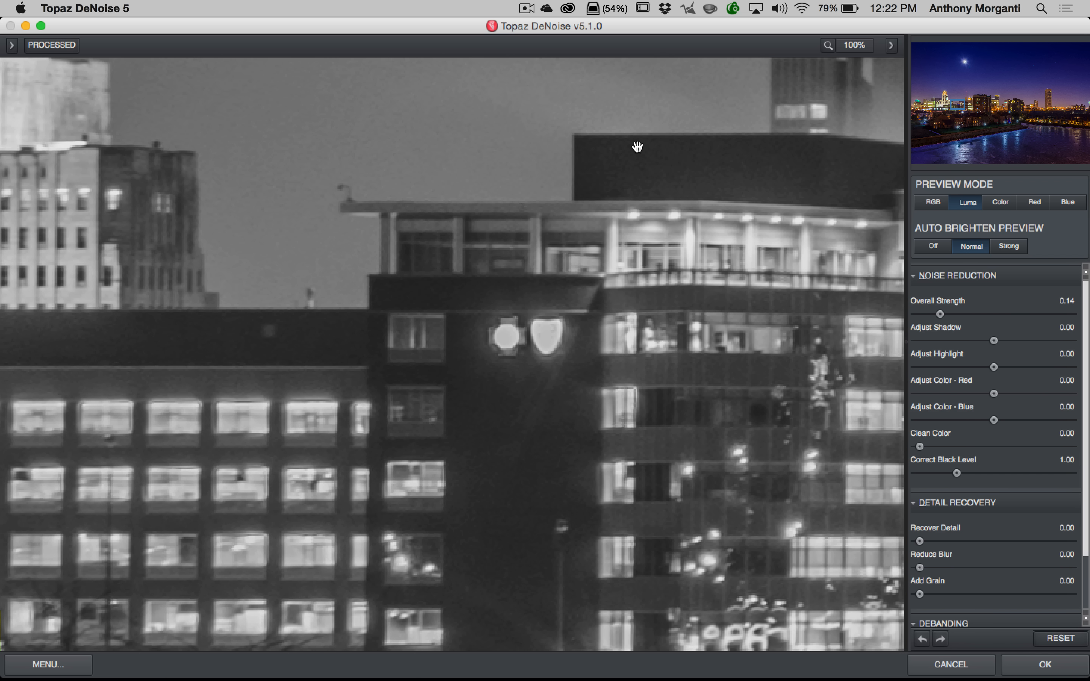
{"action": "left_click_drag", "start_coordinate": [637, 146], "coordinate": [618, 148]}
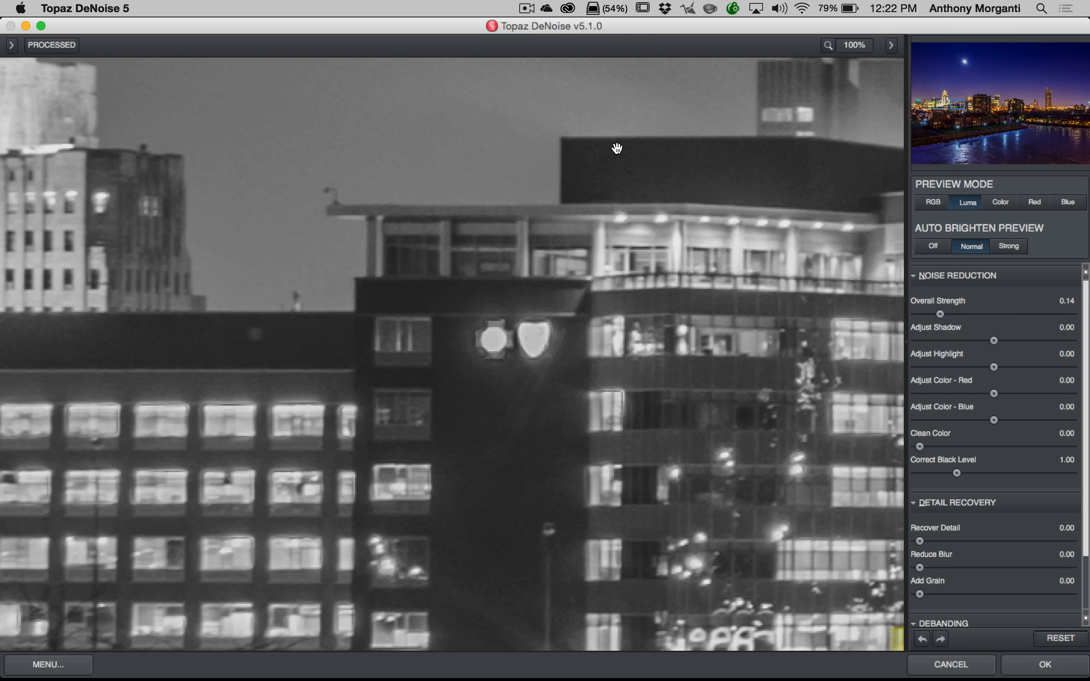
{"action": "left_click", "coordinate": [617, 148]}
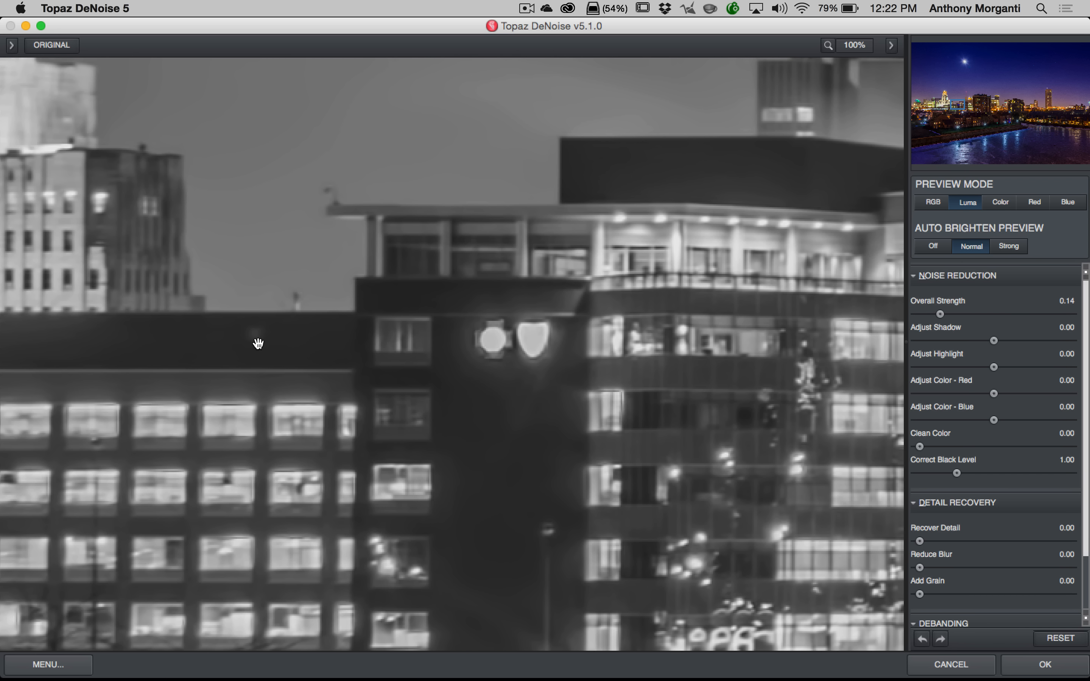
{"action": "left_click_drag", "start_coordinate": [224, 348], "coordinate": [533, 329]}
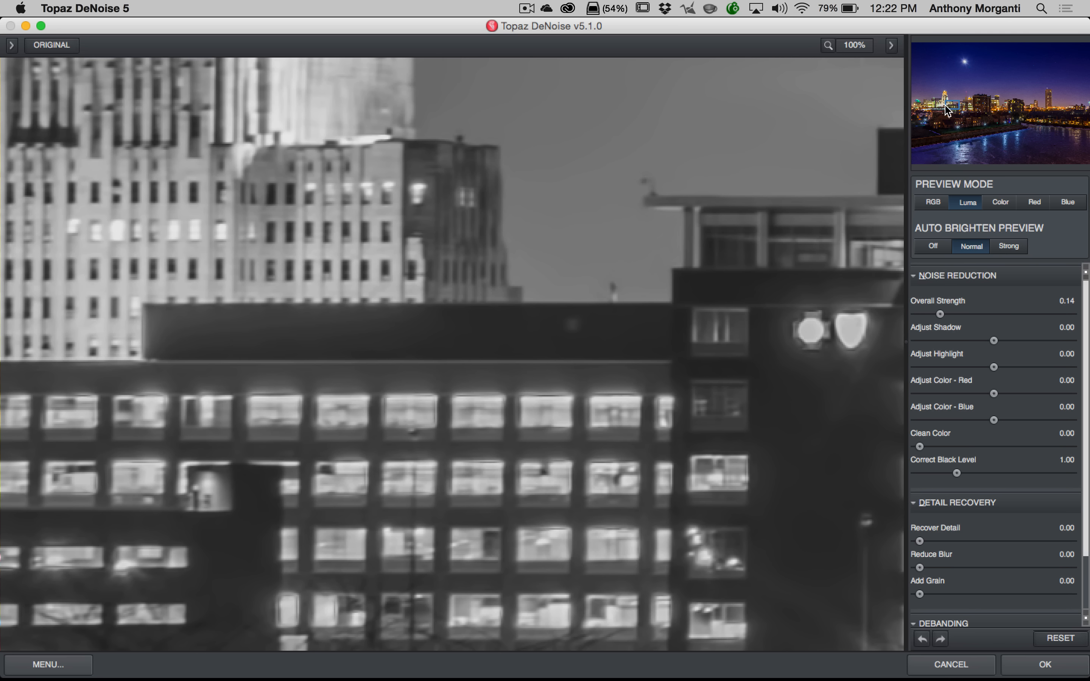
Try Adjust Shadow at -0.17 and check its effect on the dark brick house and lawn by the river.
{"action": "left_click_drag", "start_coordinate": [953, 108], "coordinate": [950, 130]}
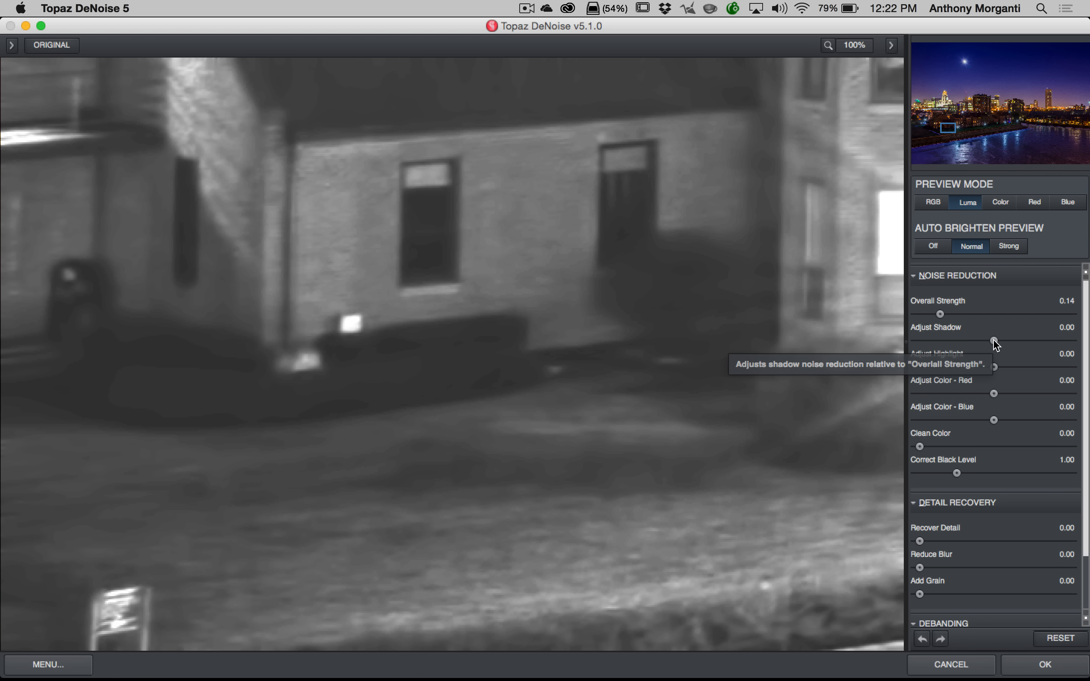
{"action": "left_click_drag", "start_coordinate": [995, 341], "coordinate": [994, 341]}
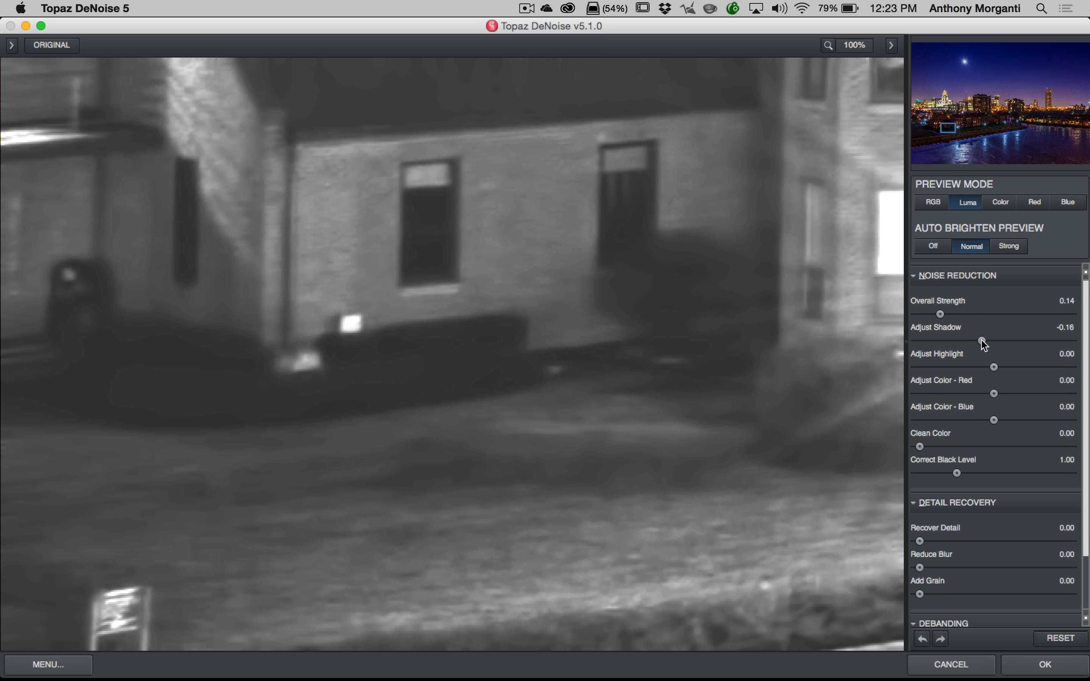
{"action": "left_click_drag", "start_coordinate": [981, 340], "coordinate": [981, 340]}
{"action": "left_click_drag", "start_coordinate": [141, 363], "coordinate": [237, 364]}
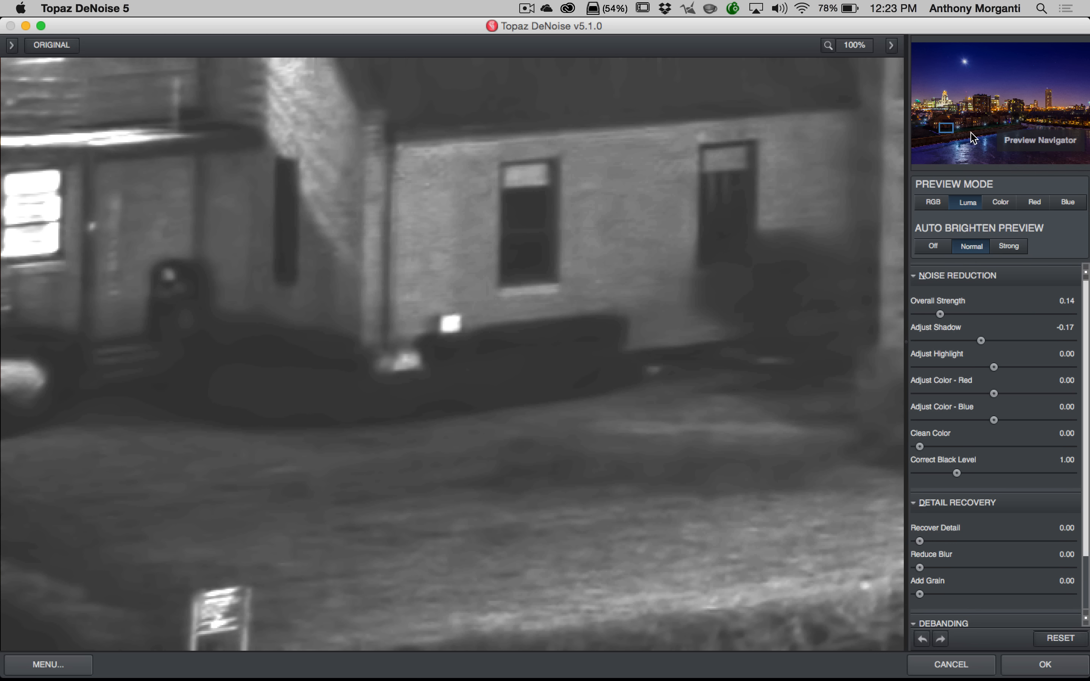
Try Adjust Shadow at -0.21 and check the shadows along the row of brick houses and the grassy bank.
{"action": "left_click", "coordinate": [981, 342]}
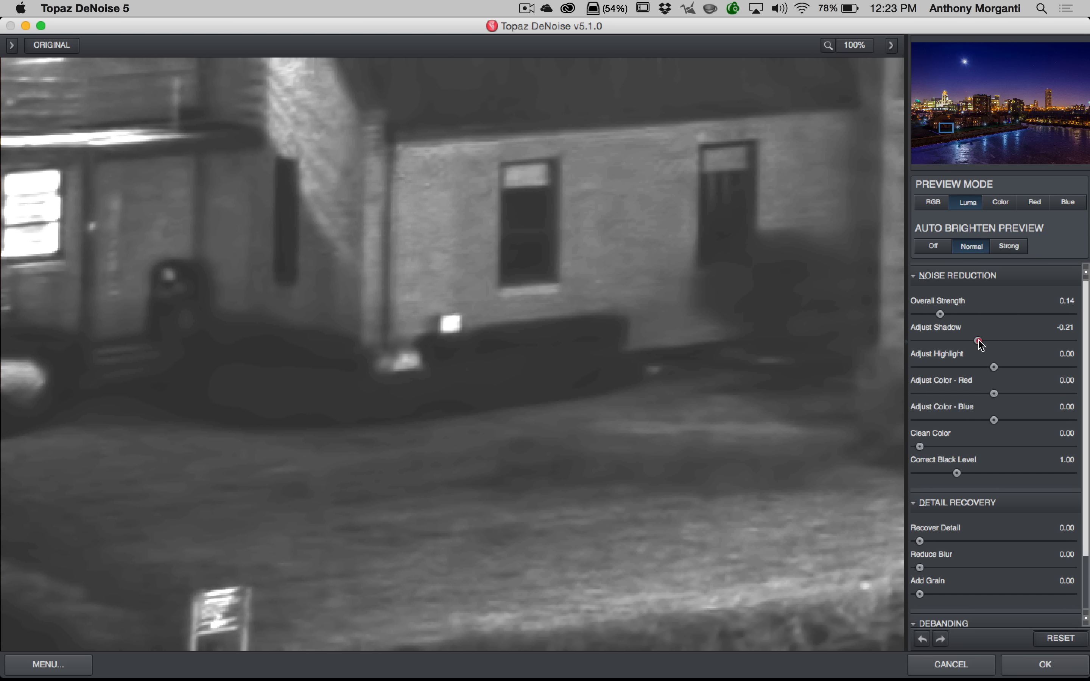
{"action": "left_click_drag", "start_coordinate": [786, 287], "coordinate": [285, 307]}
{"action": "left_click_drag", "start_coordinate": [774, 292], "coordinate": [202, 286]}
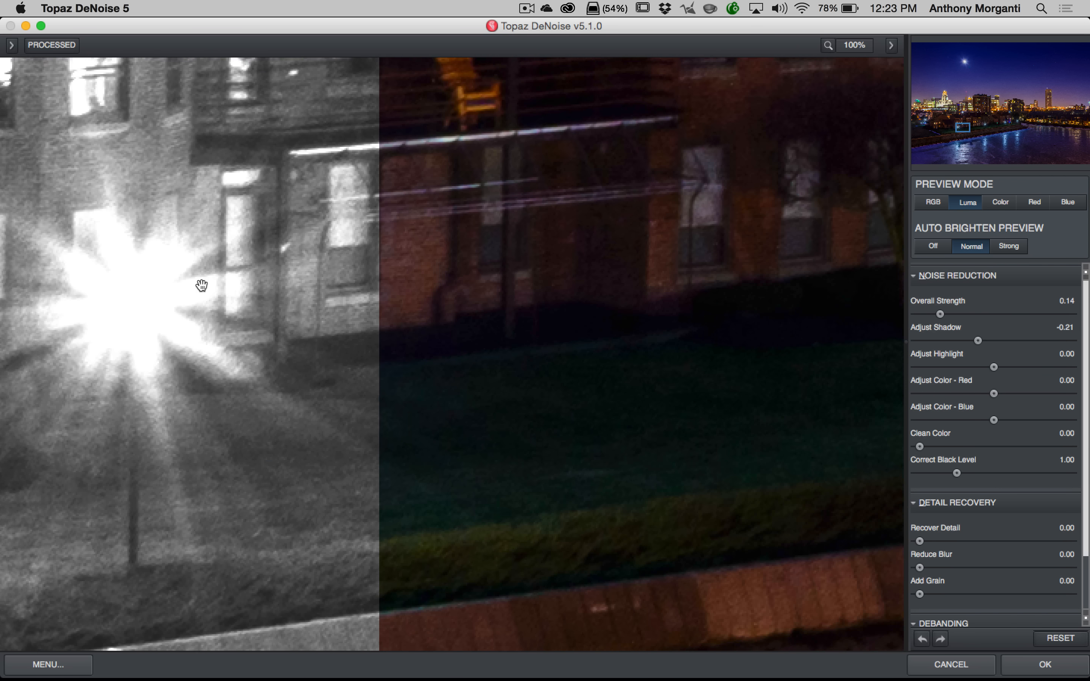
{"action": "left_click_drag", "start_coordinate": [752, 282], "coordinate": [618, 371]}
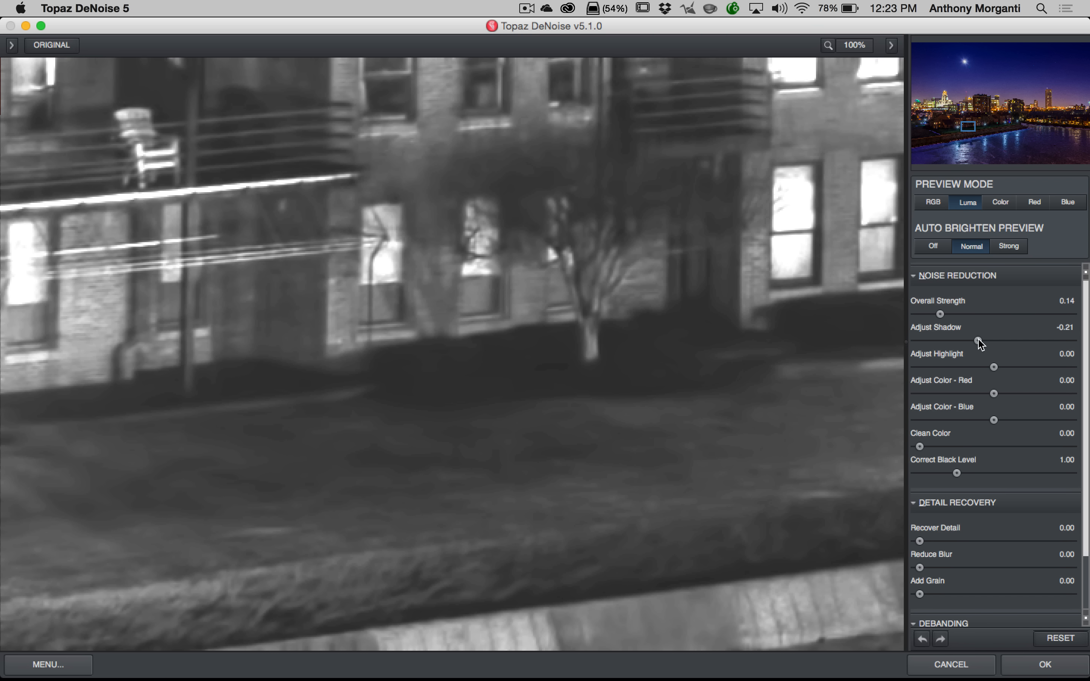
Set Adjust Shadow to -0.38 and check the shadow areas around the houses and the bright street lamp.
{"action": "left_click_drag", "start_coordinate": [978, 344], "coordinate": [978, 344]}
{"action": "left_click_drag", "start_coordinate": [970, 340], "coordinate": [970, 340]}
{"action": "left_click_drag", "start_coordinate": [969, 343], "coordinate": [966, 342]}
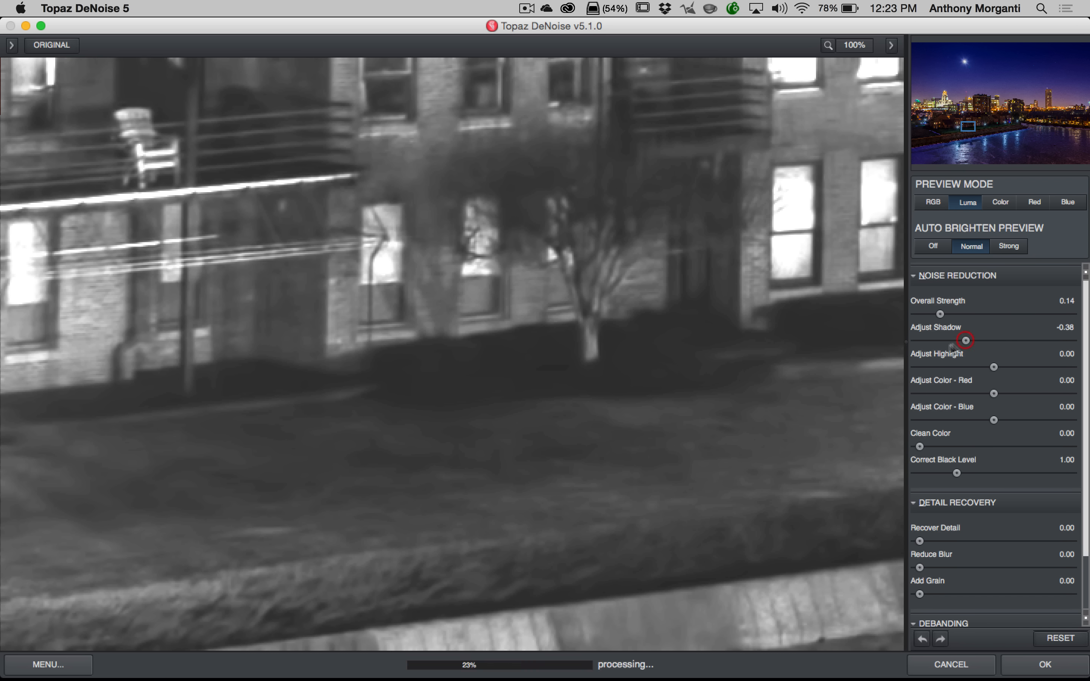
{"action": "left_click", "coordinate": [529, 322]}
{"action": "left_click_drag", "start_coordinate": [423, 295], "coordinate": [896, 332]}
{"action": "left_click_drag", "start_coordinate": [312, 261], "coordinate": [645, 239]}
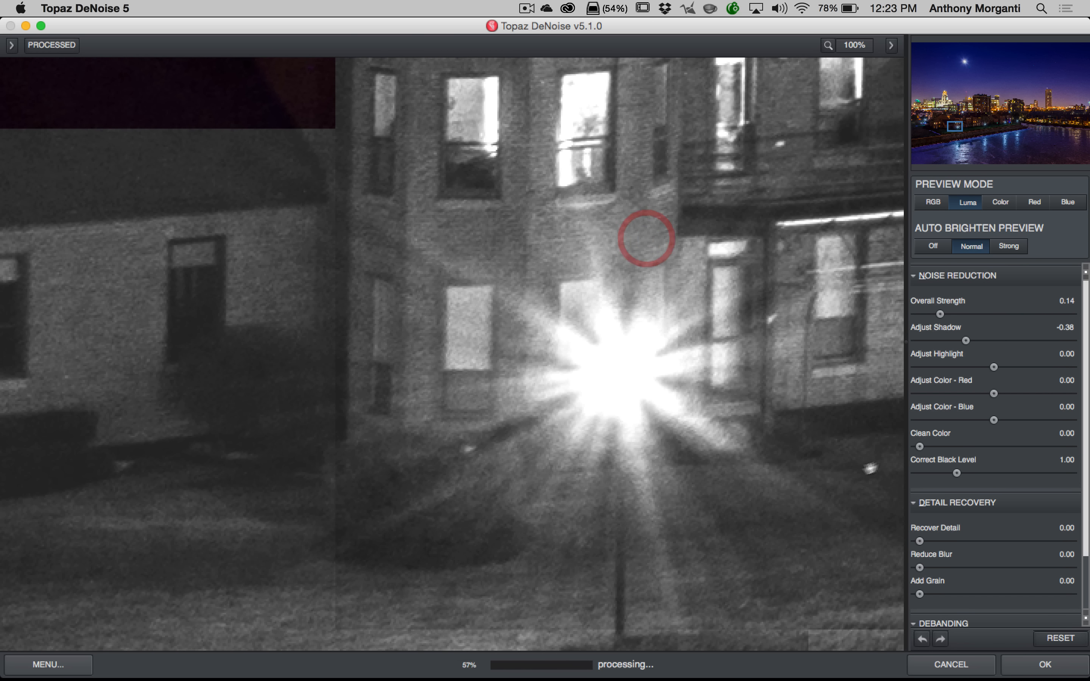
{"action": "left_click_drag", "start_coordinate": [545, 145], "coordinate": [570, 214]}
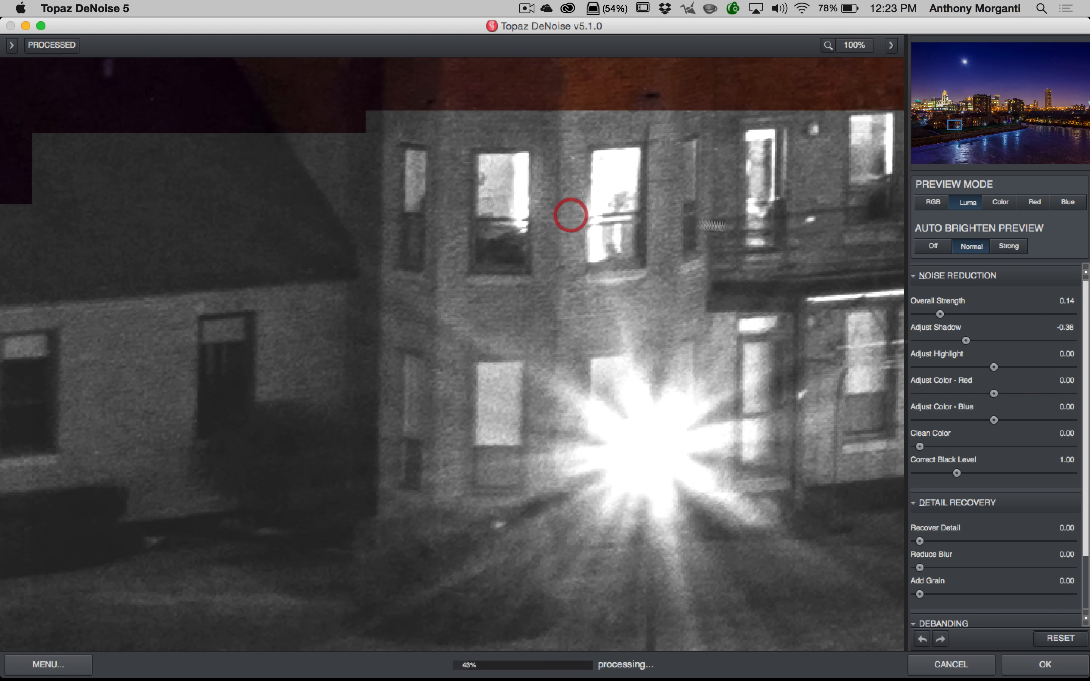
{"action": "left_click", "coordinate": [726, 239]}
{"action": "left_click_drag", "start_coordinate": [725, 238], "coordinate": [616, 202]}
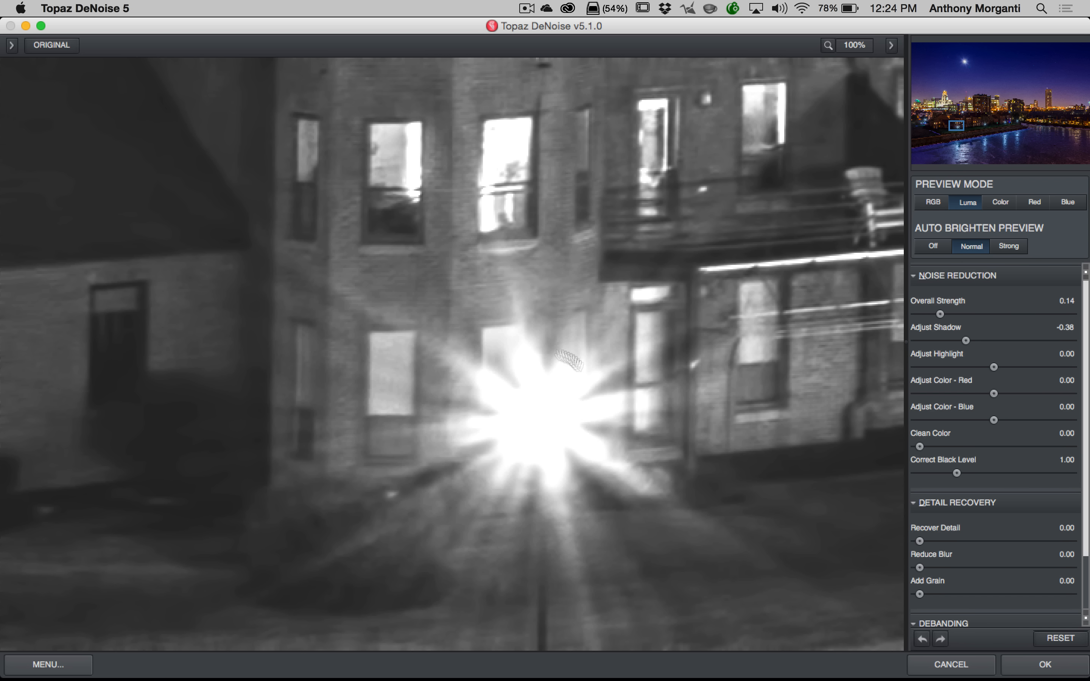
Try Adjust Highlight at -1.00 and 1.00 and compare the effect on the tall illuminated tower.
{"action": "left_click_drag", "start_coordinate": [622, 200], "coordinate": [646, 610]}
{"action": "left_click_drag", "start_coordinate": [661, 240], "coordinate": [591, 562]}
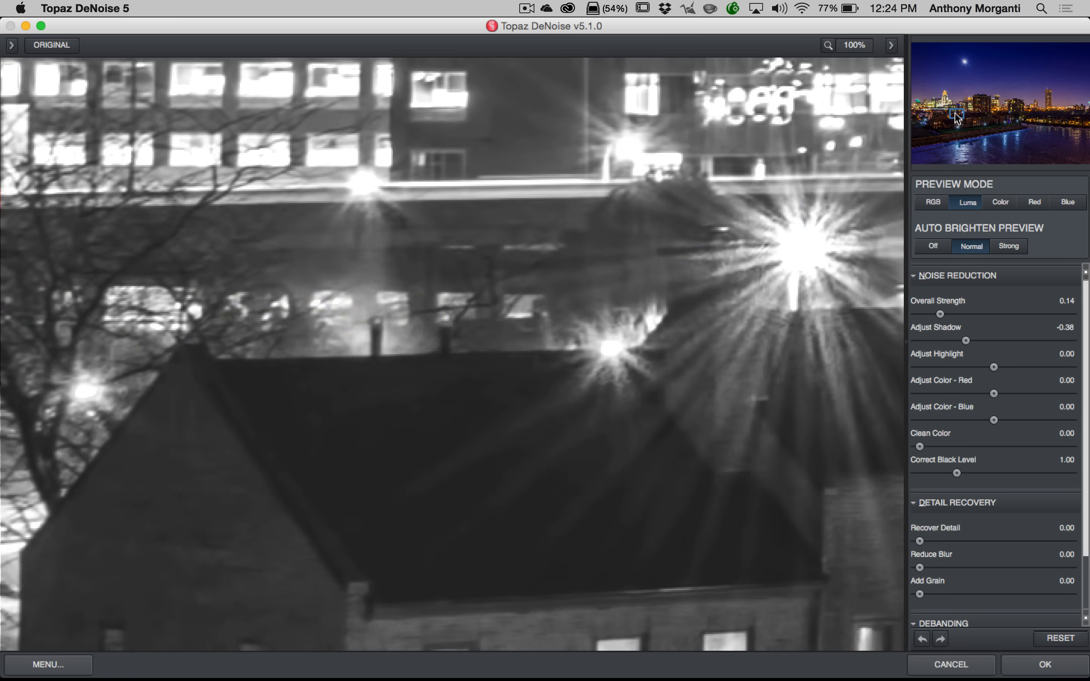
{"action": "left_click_drag", "start_coordinate": [957, 115], "coordinate": [944, 98]}
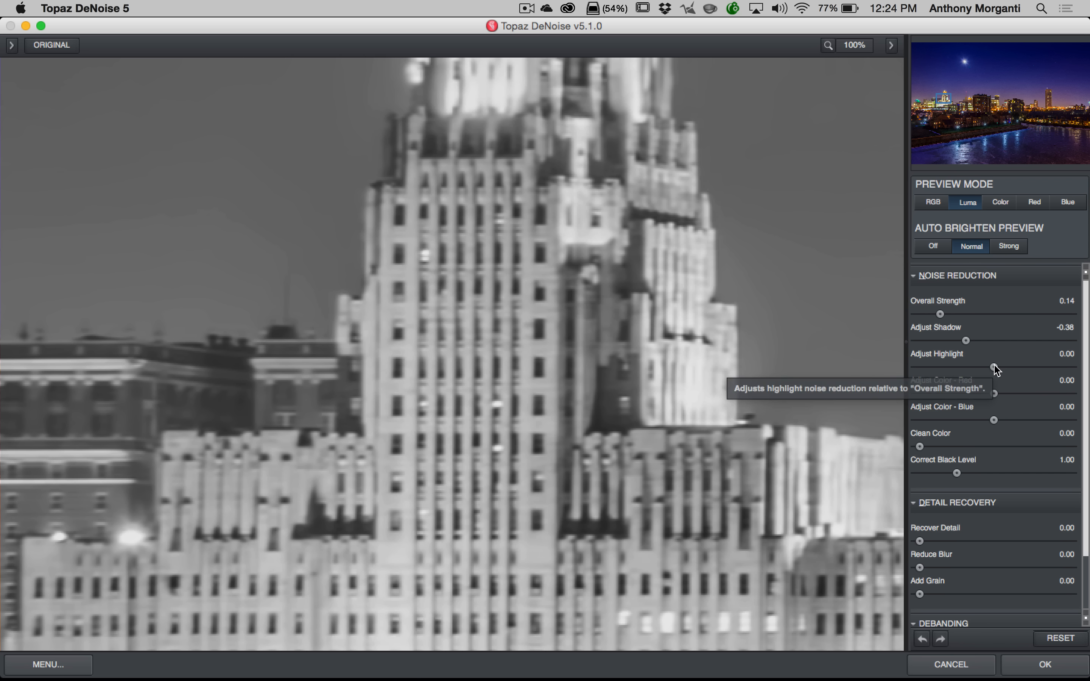
{"action": "left_click_drag", "start_coordinate": [995, 367], "coordinate": [886, 372]}
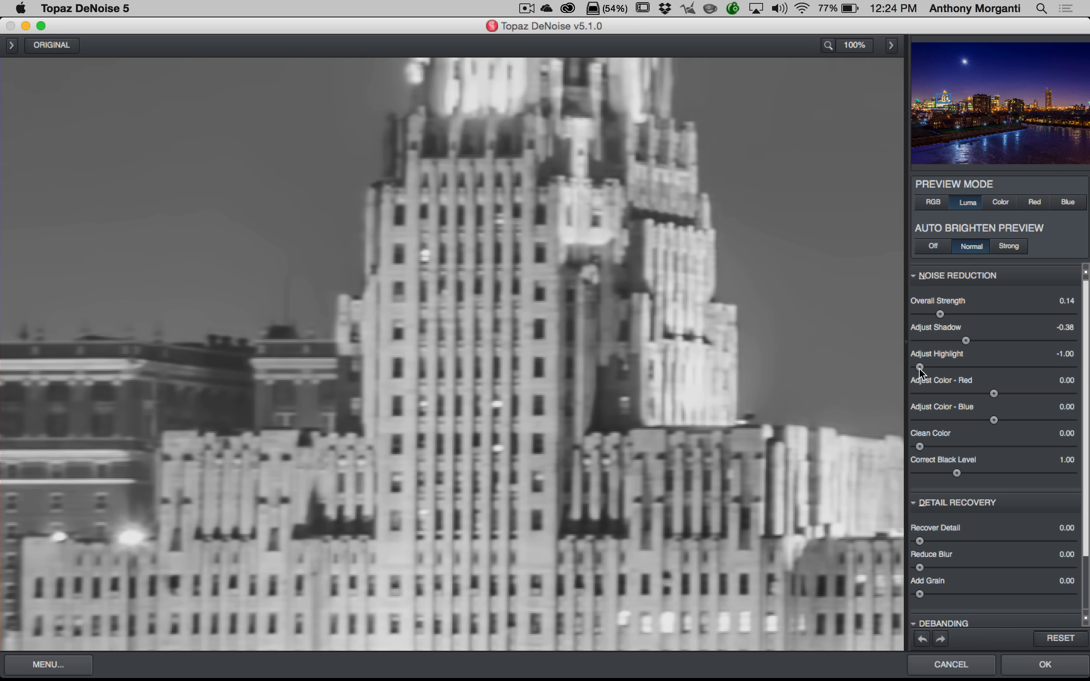
{"action": "left_click_drag", "start_coordinate": [920, 368], "coordinate": [1074, 372]}
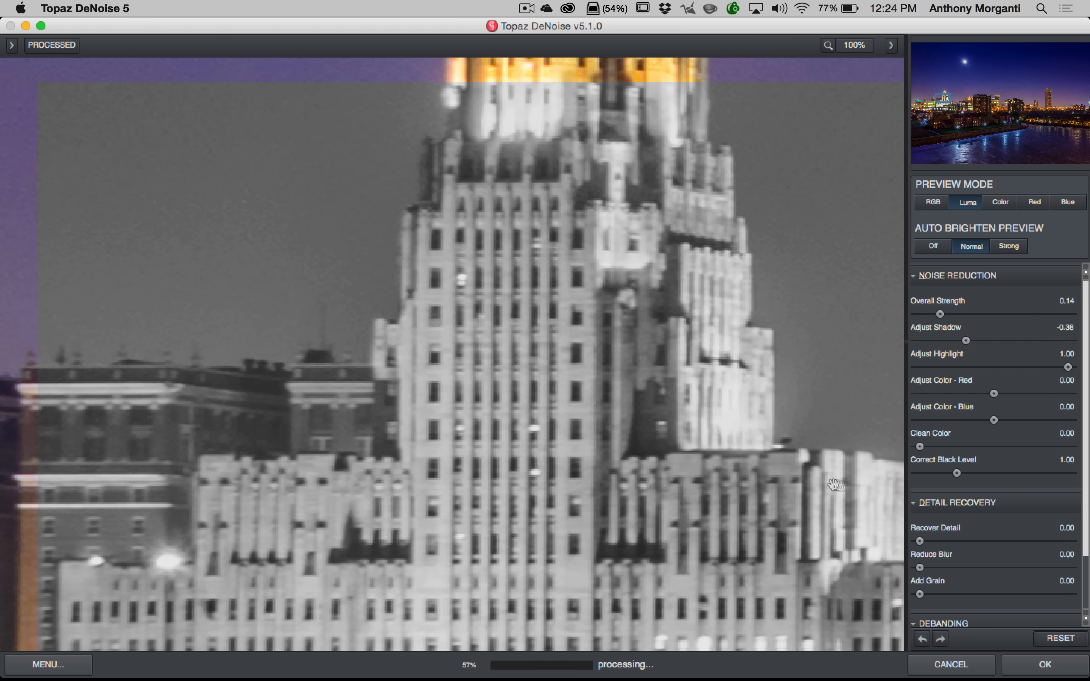
{"action": "left_click_drag", "start_coordinate": [836, 487], "coordinate": [560, 416]}
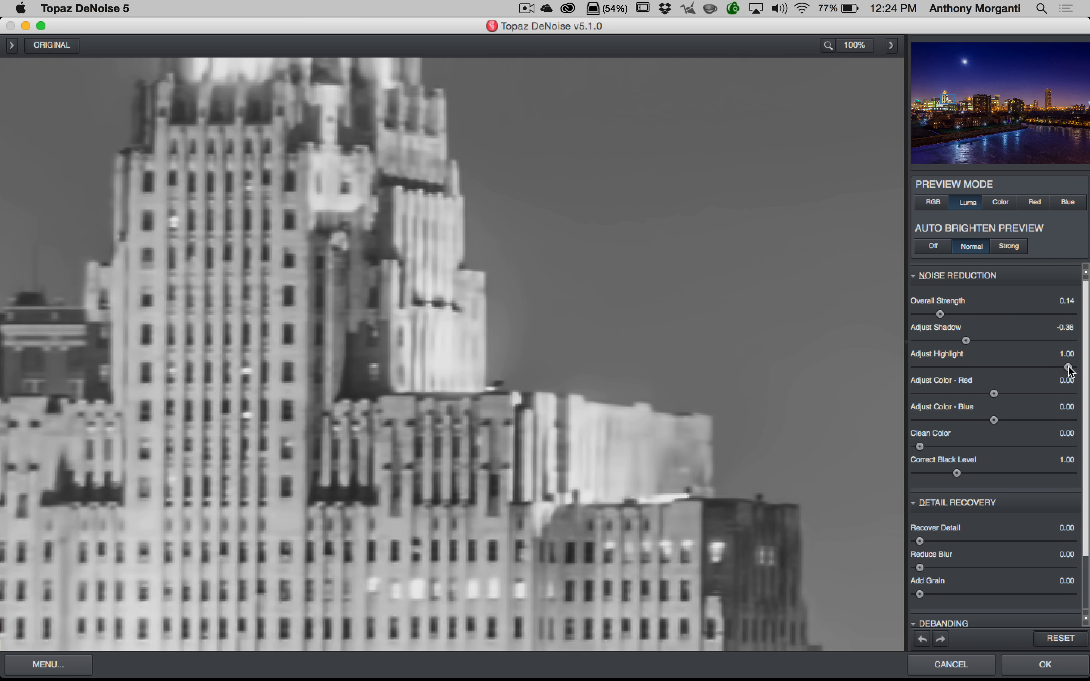
Set Adjust Highlight to -0.58, judging the smoothness and detail of the bright tower facade.
{"action": "left_click_drag", "start_coordinate": [1069, 367], "coordinate": [978, 370]}
{"action": "left_click_drag", "start_coordinate": [977, 369], "coordinate": [946, 368]}
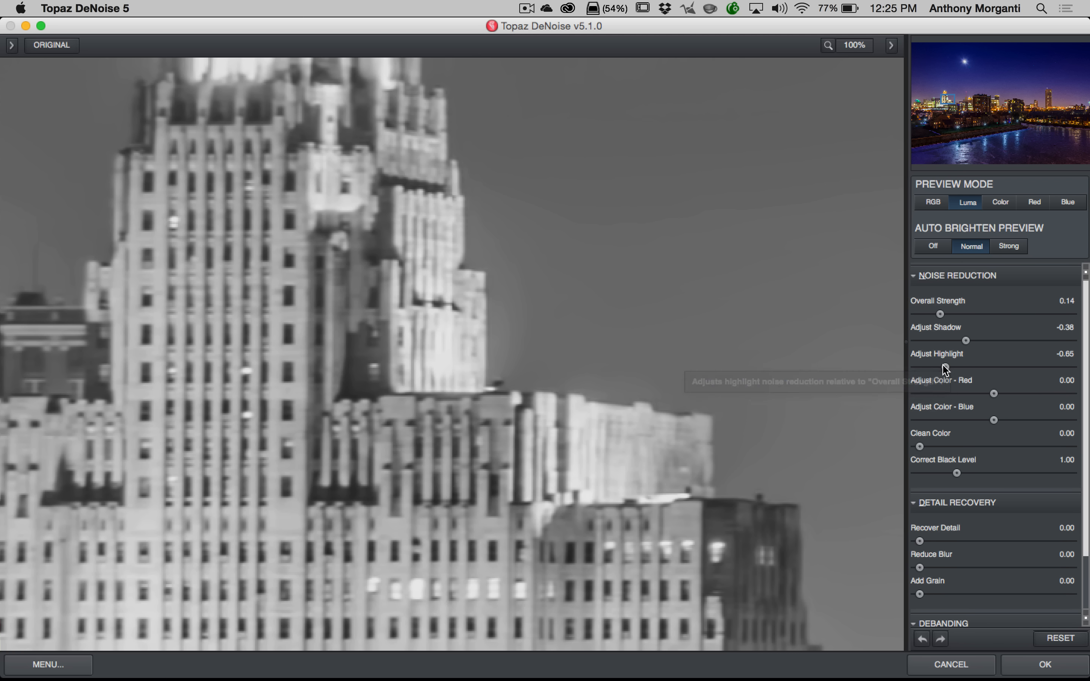
{"action": "left_click_drag", "start_coordinate": [944, 367], "coordinate": [936, 366]}
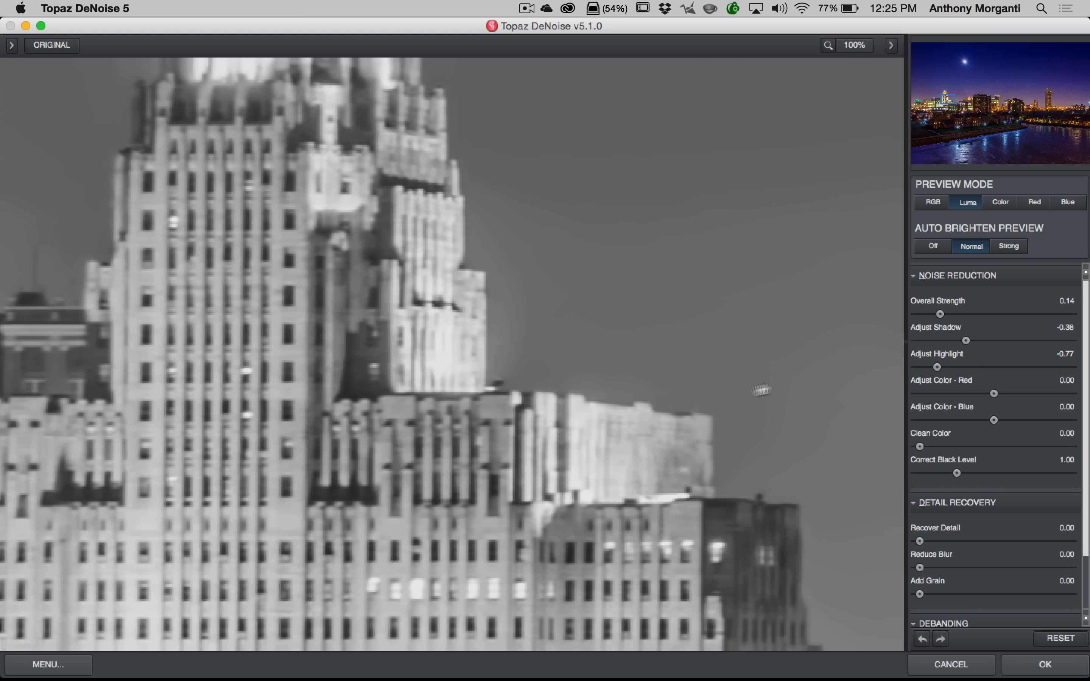
{"action": "left_click", "coordinate": [941, 366]}
{"action": "left_click", "coordinate": [941, 368]}
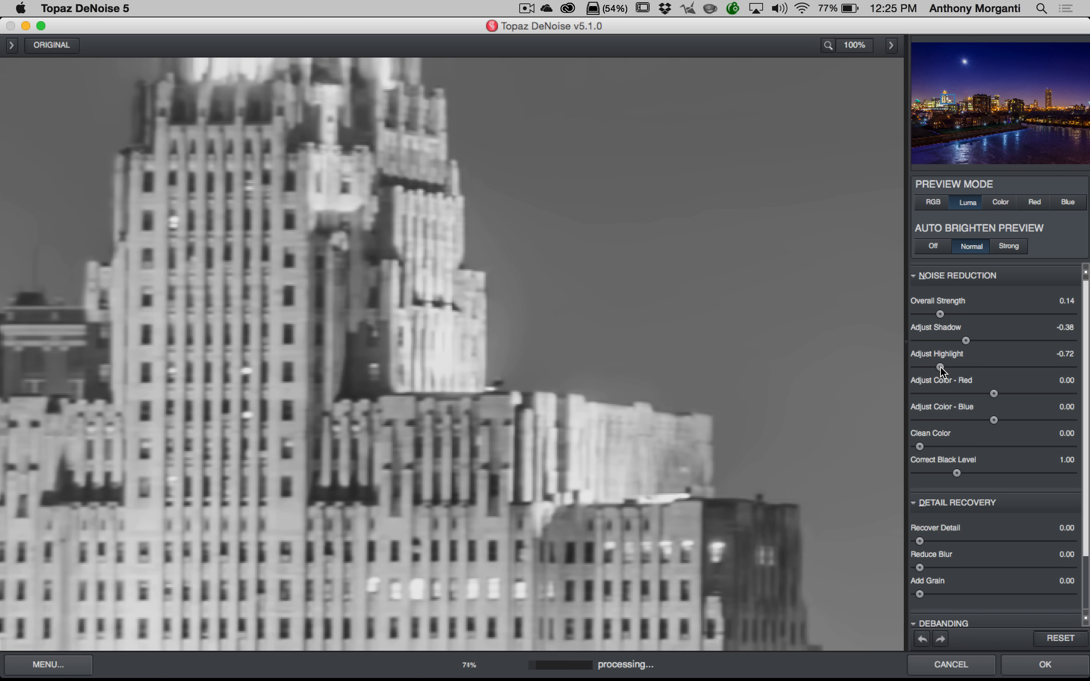
{"action": "left_click", "coordinate": [947, 369]}
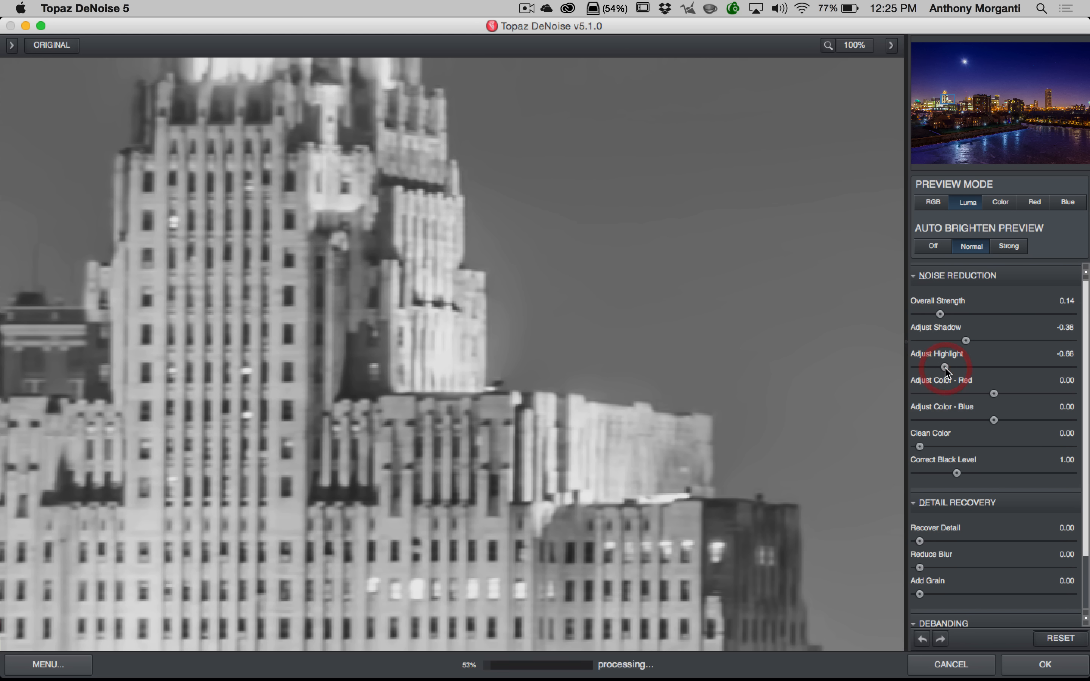
{"action": "left_click_drag", "start_coordinate": [947, 369], "coordinate": [952, 368]}
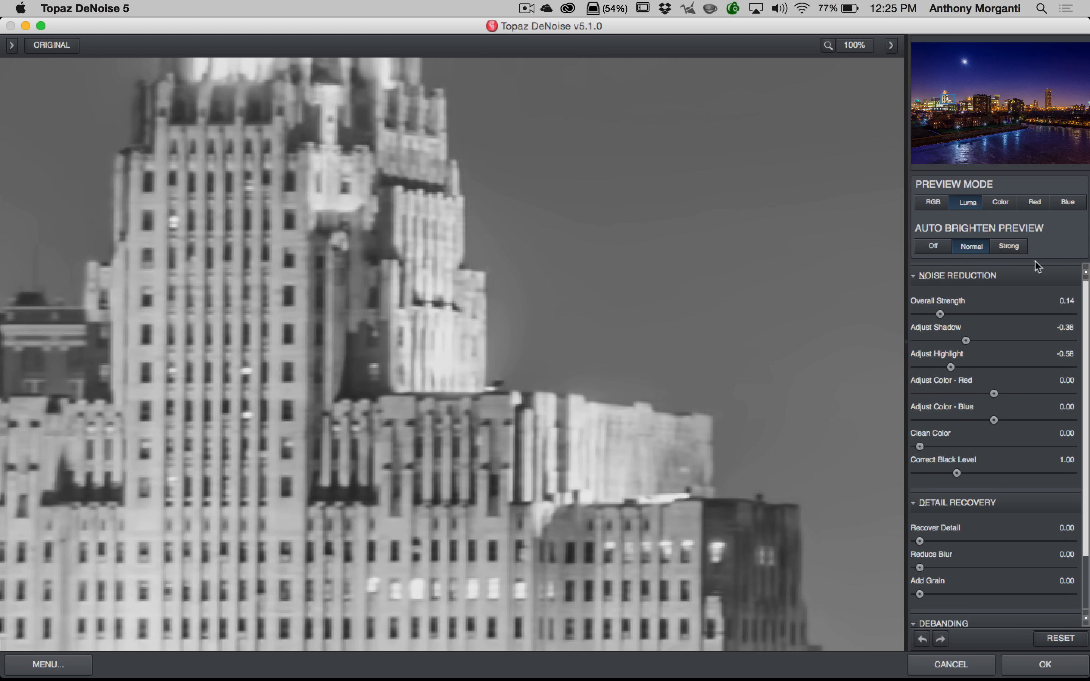
Switch the preview mode to Red and examine color noise across the tower, the neighbouring office building and the sky.
{"action": "left_click", "coordinate": [1037, 205]}
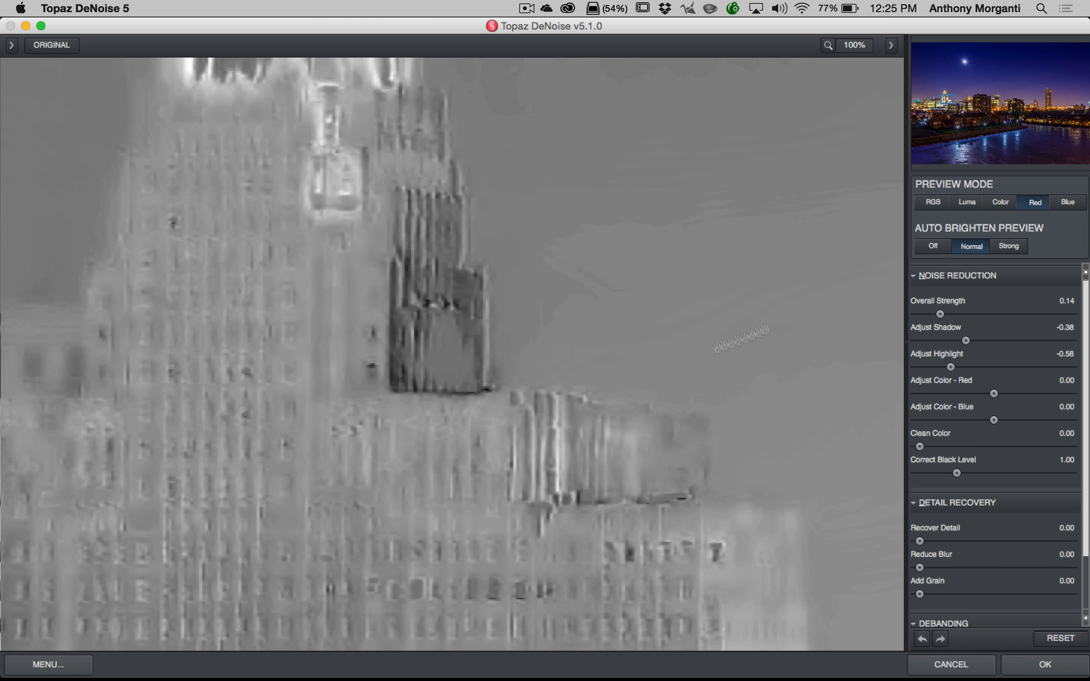
{"action": "left_click_drag", "start_coordinate": [423, 266], "coordinate": [823, 292]}
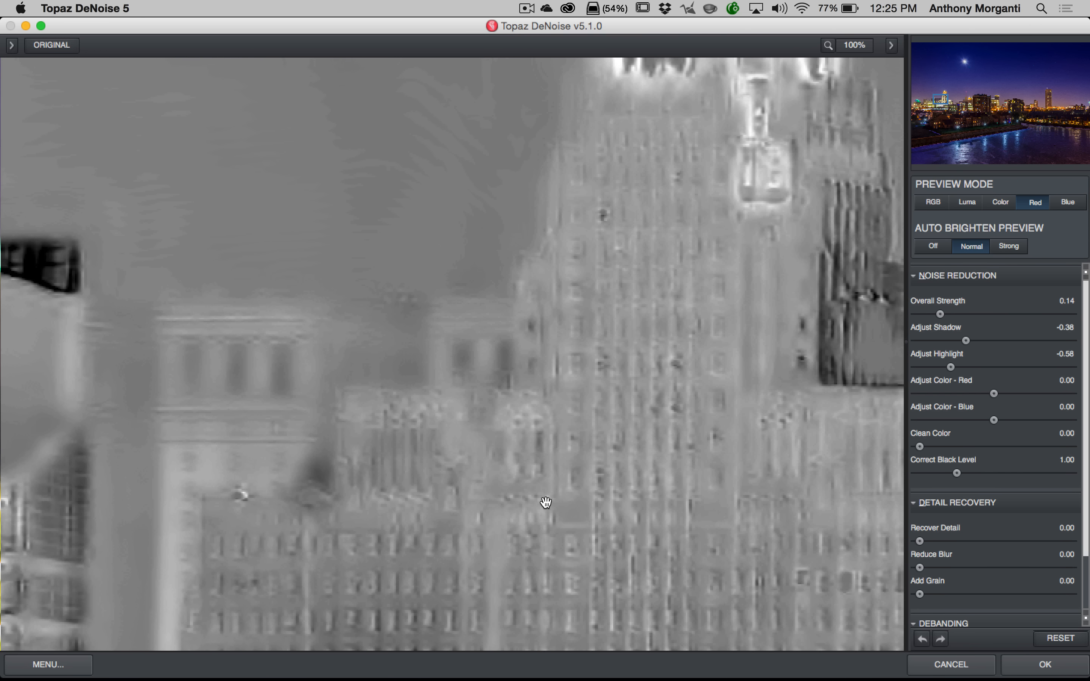
{"action": "left_click_drag", "start_coordinate": [546, 503], "coordinate": [830, 309]}
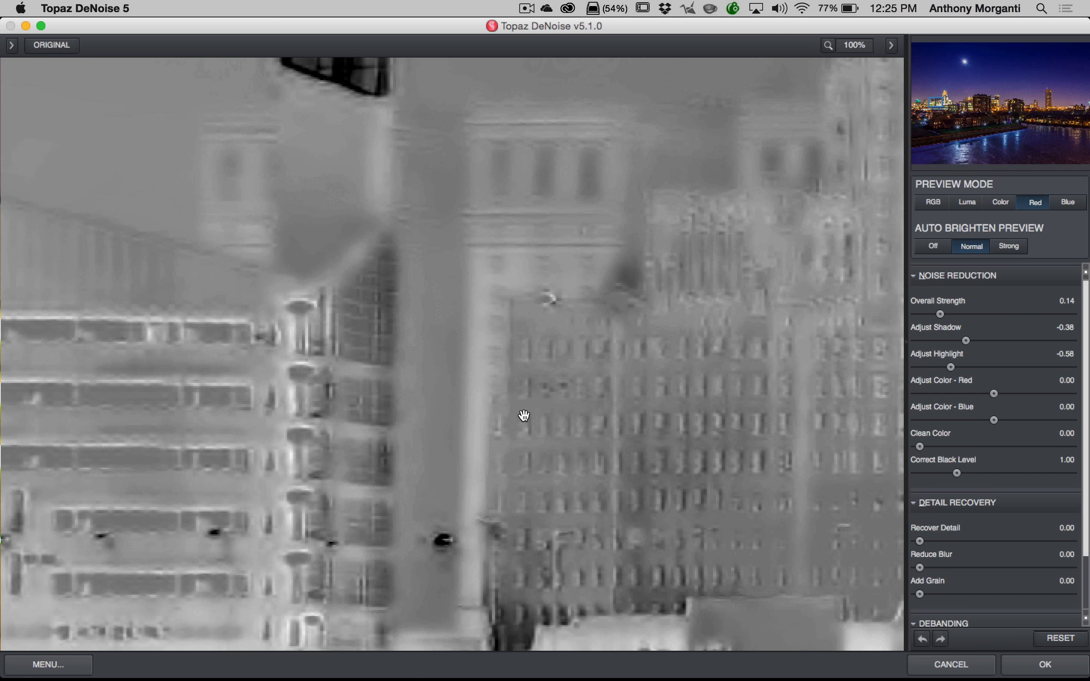
{"action": "left_click_drag", "start_coordinate": [524, 416], "coordinate": [712, 432]}
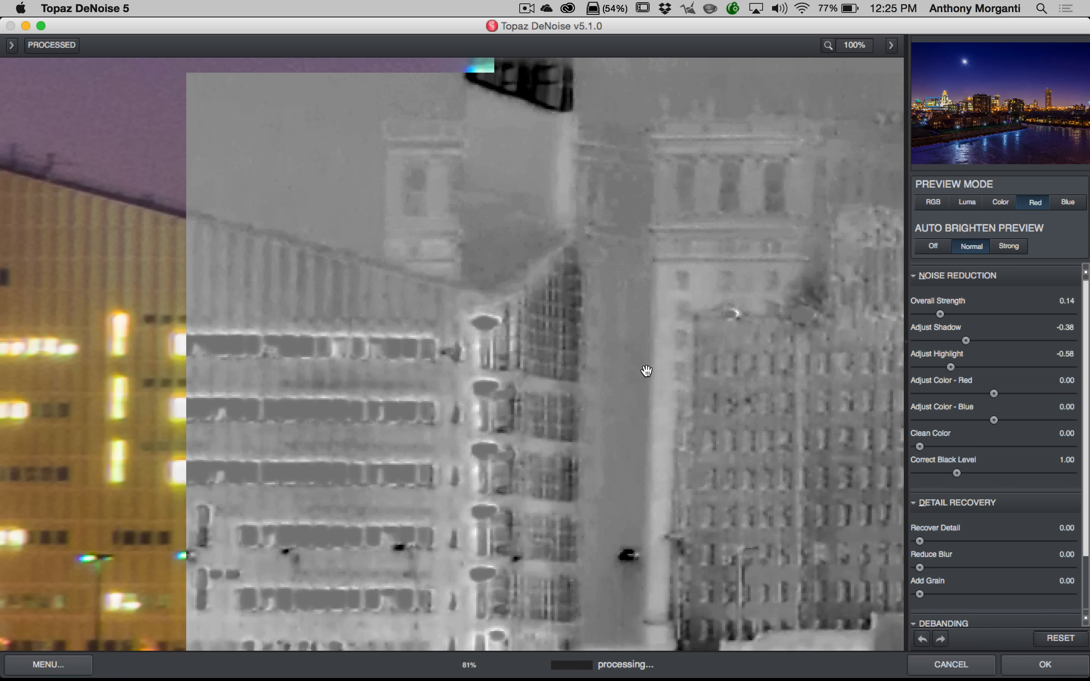
{"action": "left_click_drag", "start_coordinate": [646, 371], "coordinate": [644, 460]}
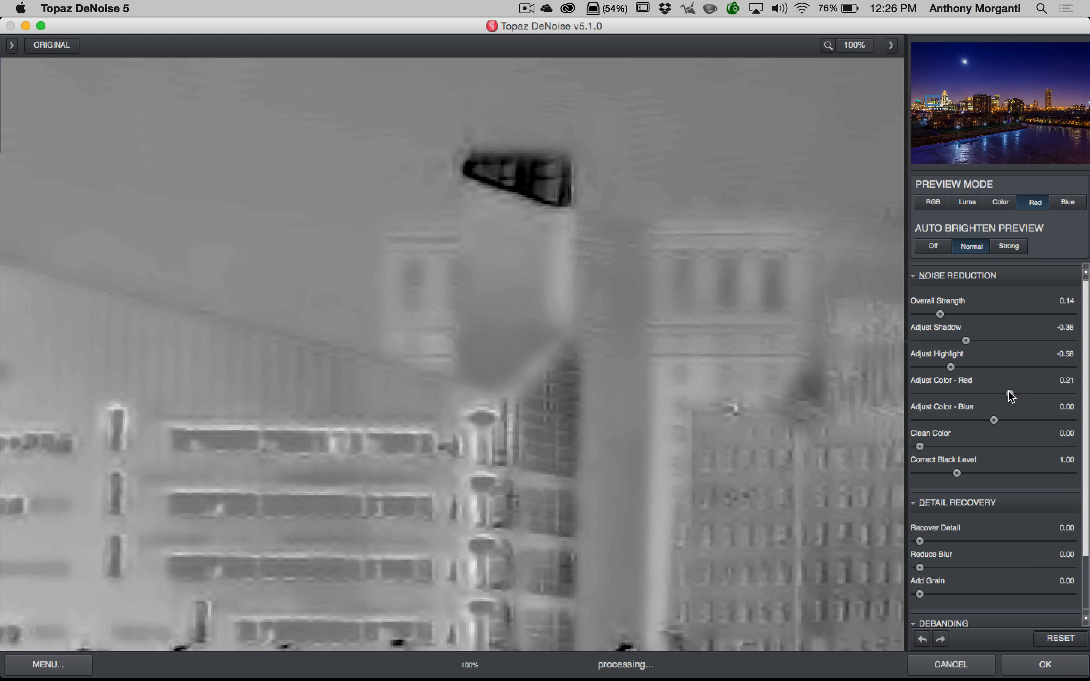
Test Adjust Color - Red at 0.49, 0.59 and -0.46 on the office building, and settle on 0.22.
{"action": "left_click_drag", "start_coordinate": [1010, 394], "coordinate": [1032, 395]}
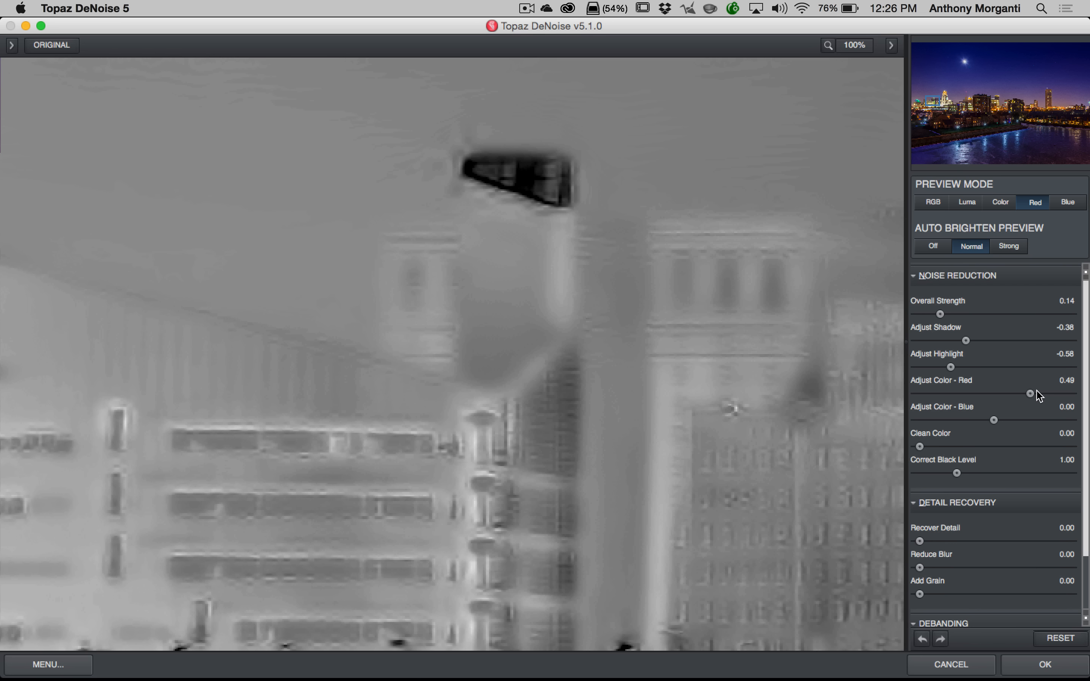
{"action": "left_click_drag", "start_coordinate": [1040, 395], "coordinate": [1056, 395]}
{"action": "left_click", "coordinate": [957, 394]}
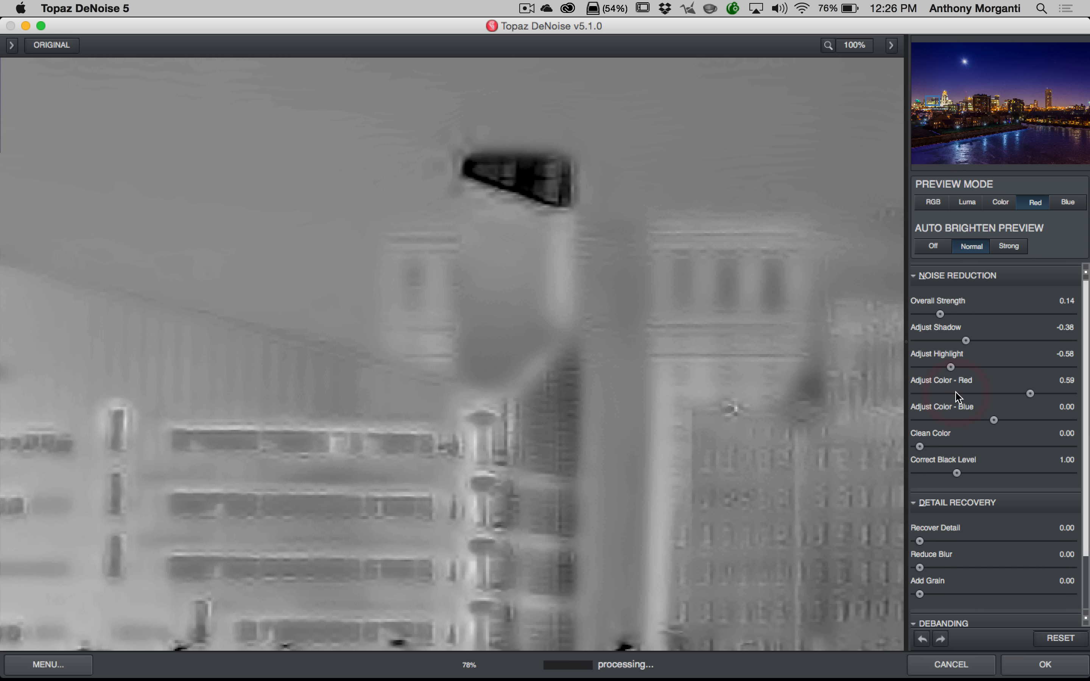
{"action": "left_click", "coordinate": [957, 393]}
{"action": "left_click_drag", "start_coordinate": [1022, 395], "coordinate": [960, 397]}
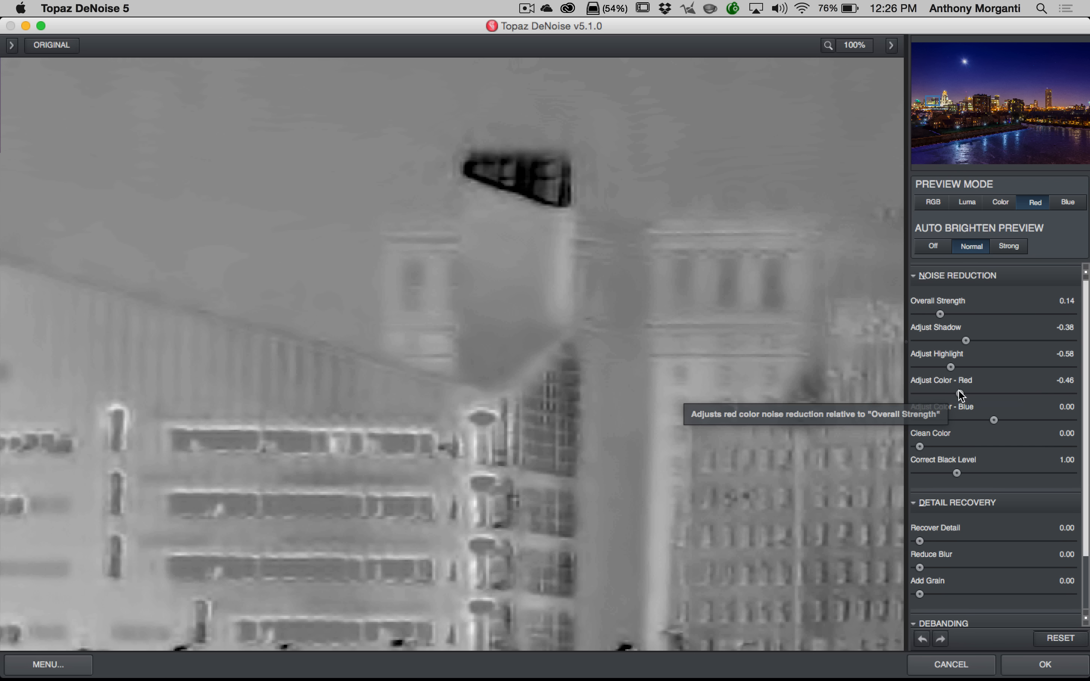
{"action": "left_click_drag", "start_coordinate": [961, 396], "coordinate": [1011, 395]}
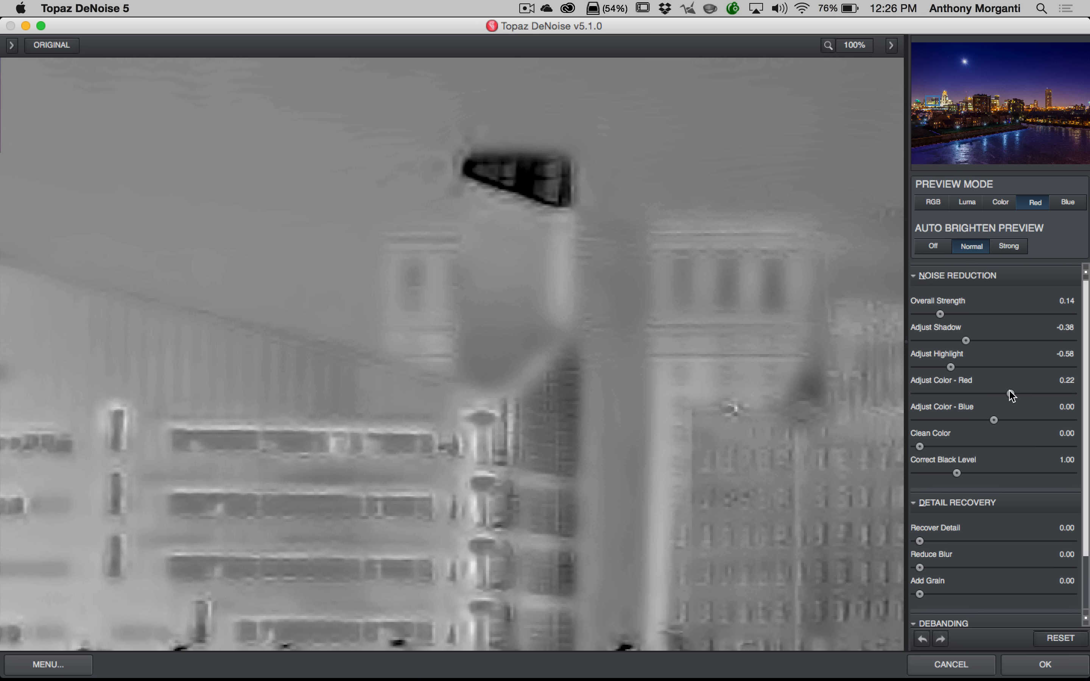
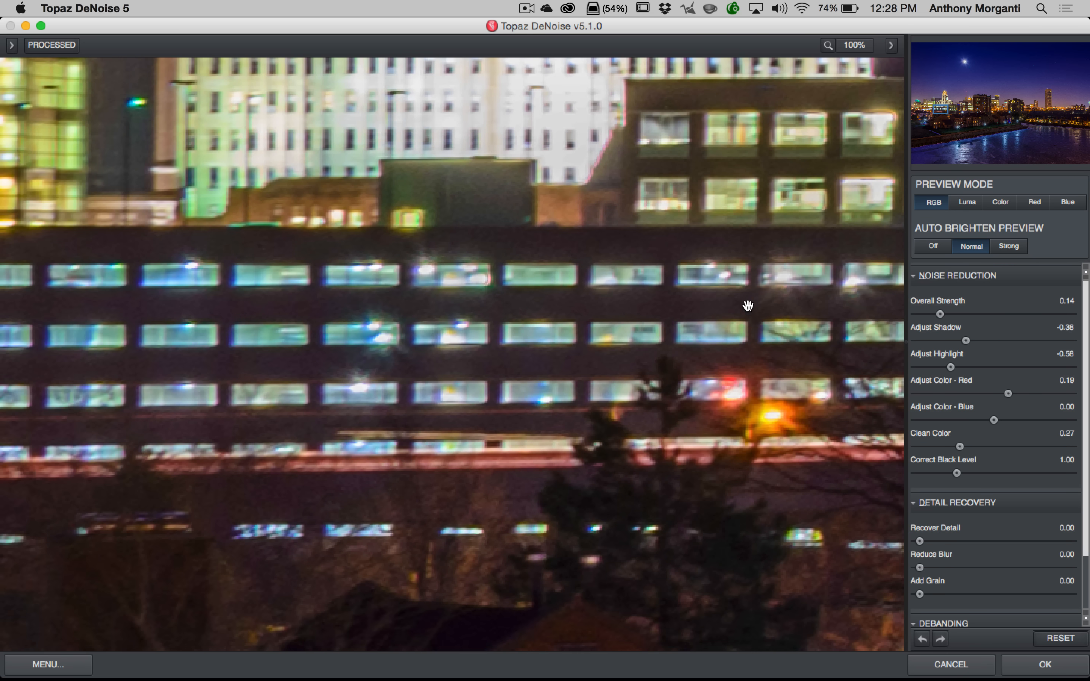
Set Correct Black Level to 1.88, judging the dark roofs and shadows of the brick houses below the office building.
{"action": "left_click_drag", "start_coordinate": [480, 529], "coordinate": [706, 289]}
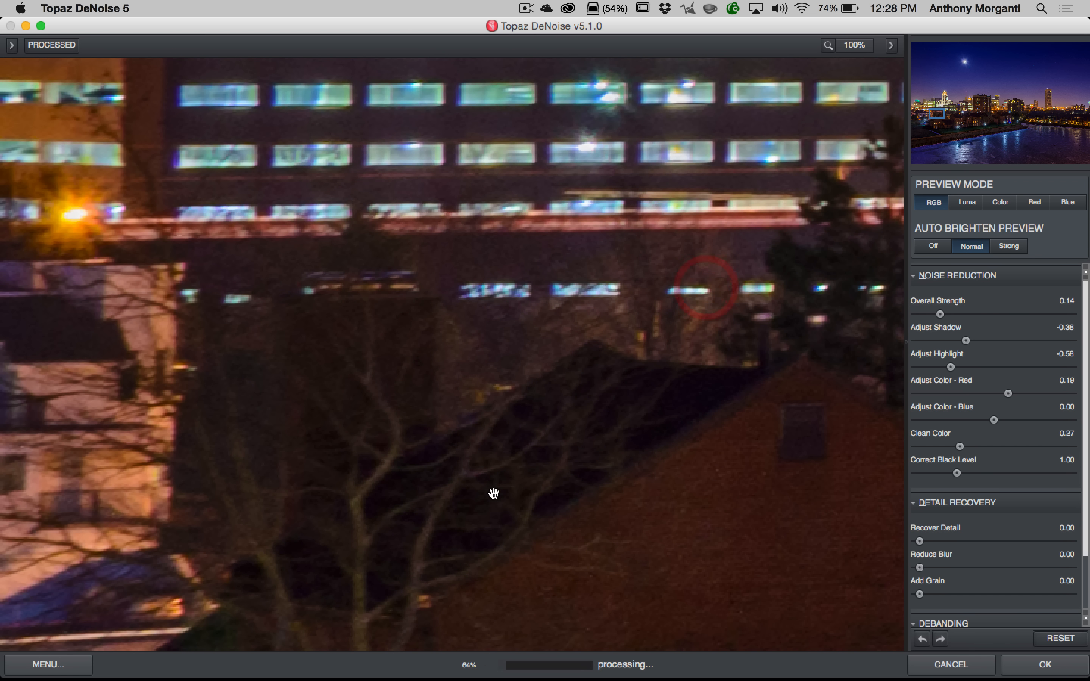
{"action": "left_click", "coordinate": [668, 402]}
{"action": "left_click_drag", "start_coordinate": [679, 414], "coordinate": [548, 453]}
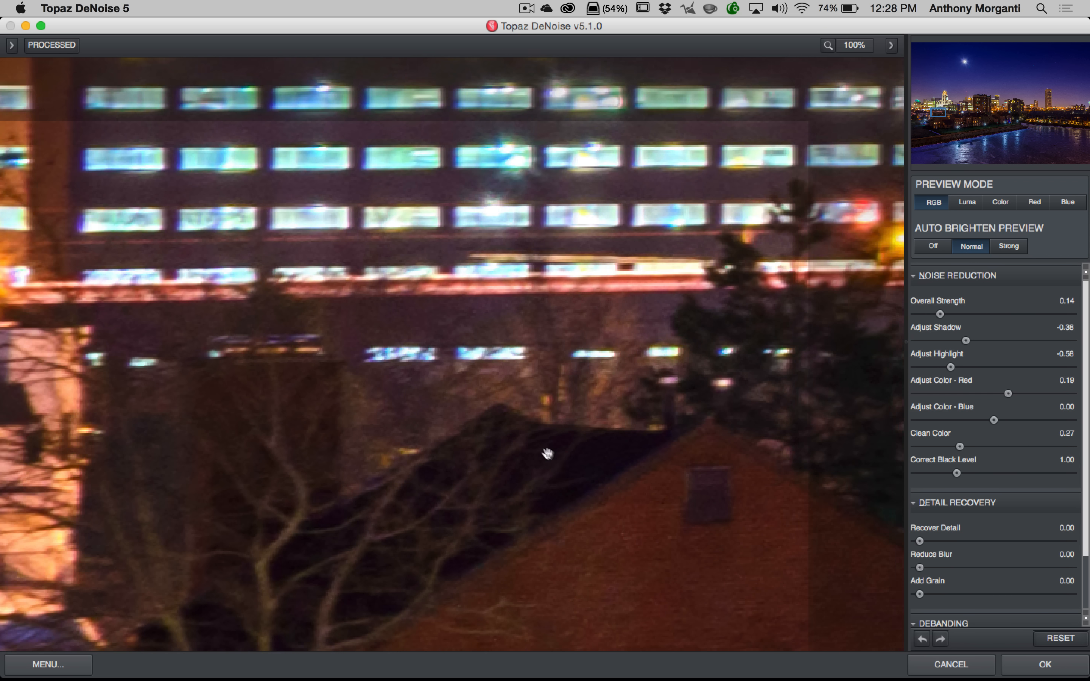
{"action": "left_click", "coordinate": [530, 450]}
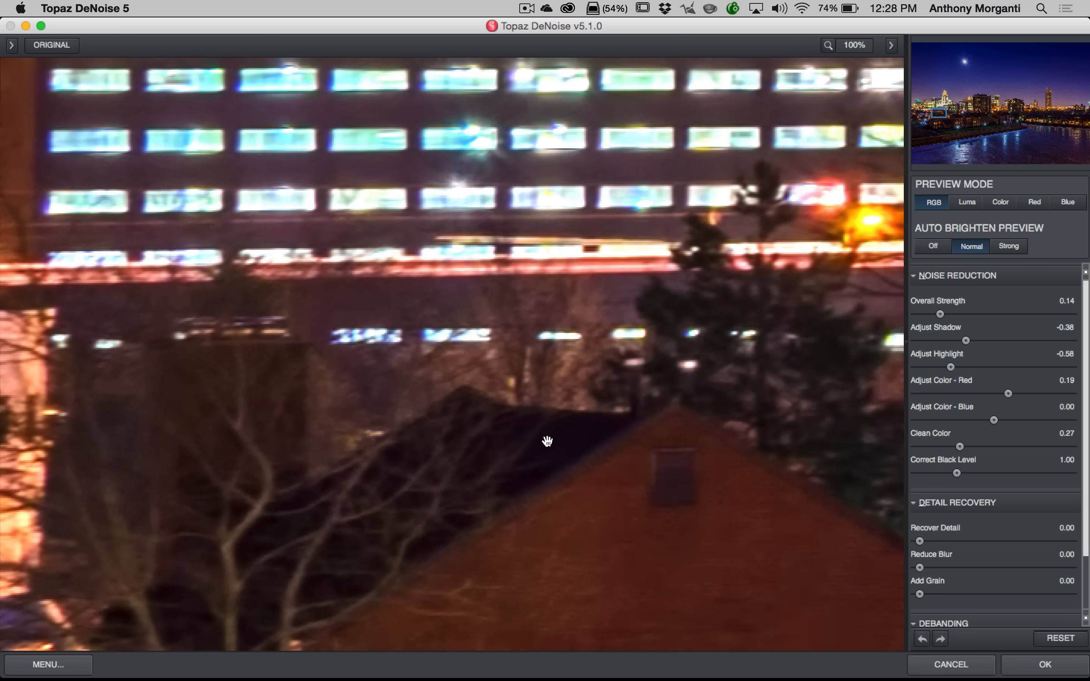
{"action": "left_click_drag", "start_coordinate": [576, 447], "coordinate": [613, 445]}
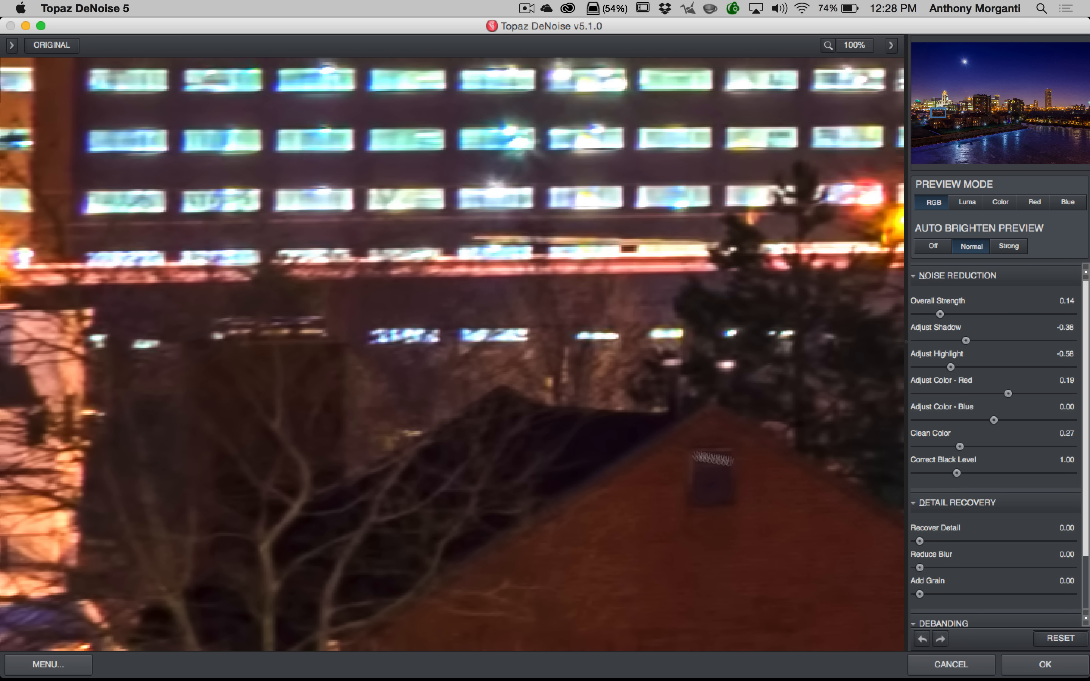
{"action": "left_click_drag", "start_coordinate": [959, 471], "coordinate": [1022, 474]}
{"action": "left_click_drag", "start_coordinate": [1022, 473], "coordinate": [1009, 473]}
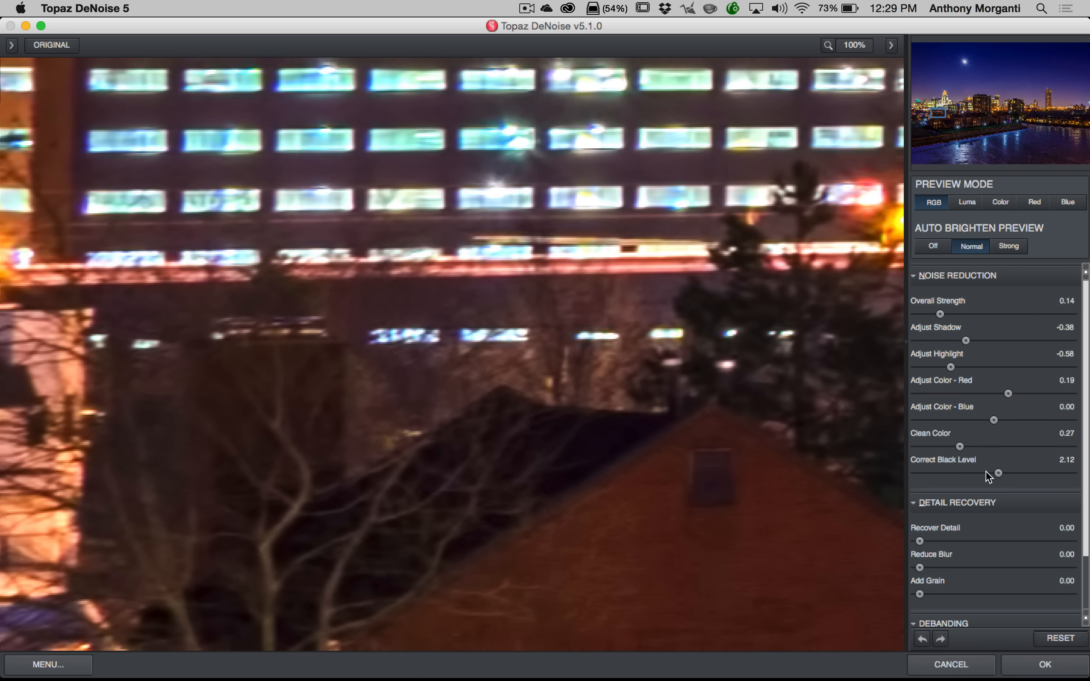
{"action": "left_click_drag", "start_coordinate": [1000, 476], "coordinate": [993, 474]}
{"action": "left_click_drag", "start_coordinate": [626, 554], "coordinate": [86, 407]}
{"action": "left_click_drag", "start_coordinate": [638, 409], "coordinate": [289, 431]}
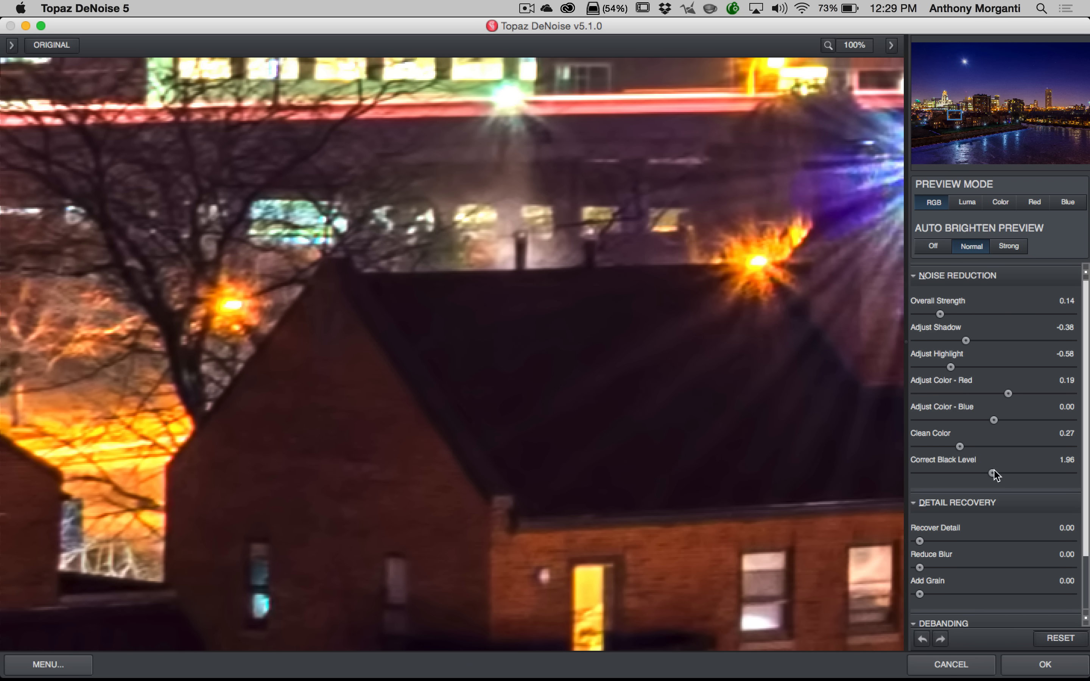
{"action": "left_click_drag", "start_coordinate": [992, 473], "coordinate": [989, 473]}
Set Reduce Blur to 0.27 in Detail Recovery, judging the edges and brick texture of the gabled house.
{"action": "left_click_drag", "start_coordinate": [311, 440], "coordinate": [735, 322]}
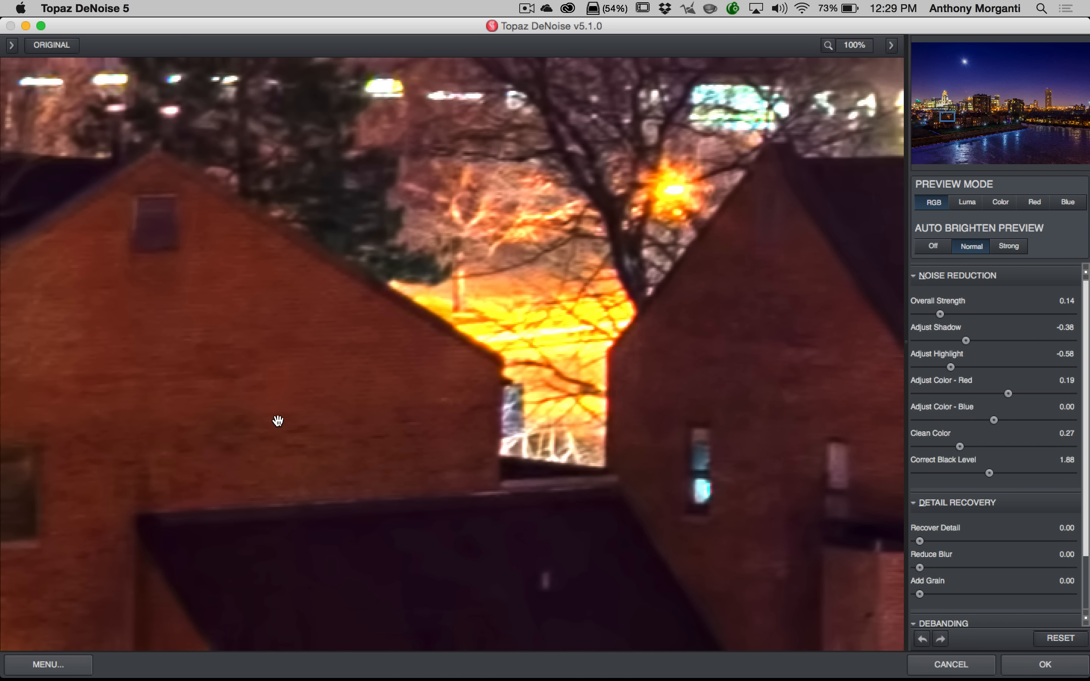
{"action": "left_click_drag", "start_coordinate": [278, 420], "coordinate": [541, 414]}
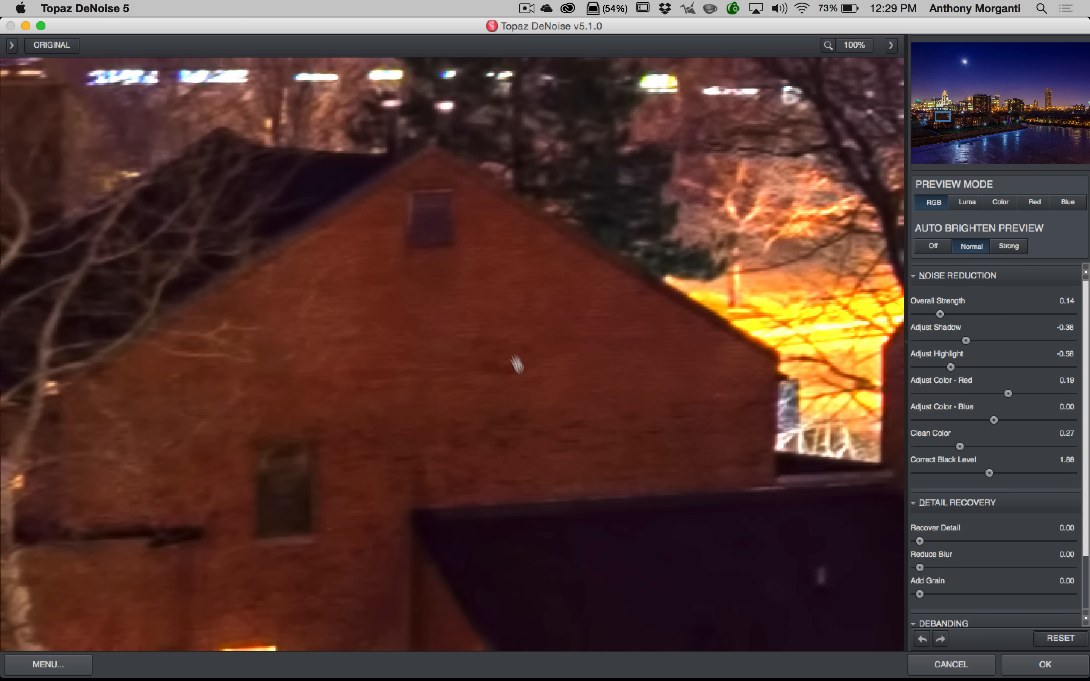
{"action": "left_click_drag", "start_coordinate": [425, 383], "coordinate": [451, 402]}
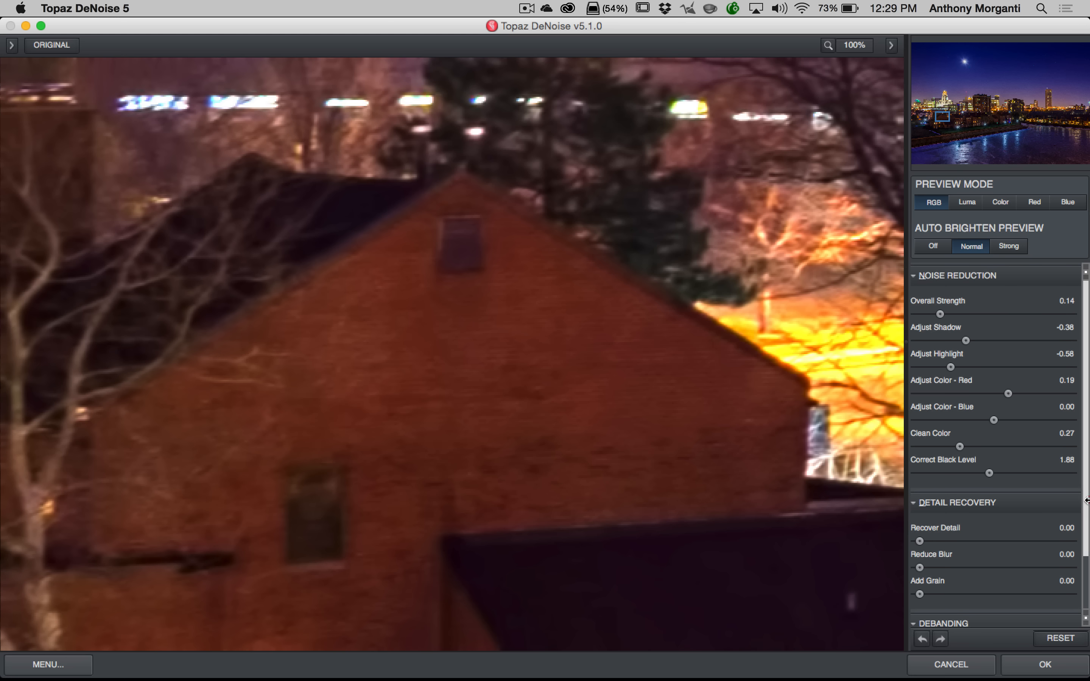
{"action": "left_click_drag", "start_coordinate": [1085, 500], "coordinate": [1086, 552]}
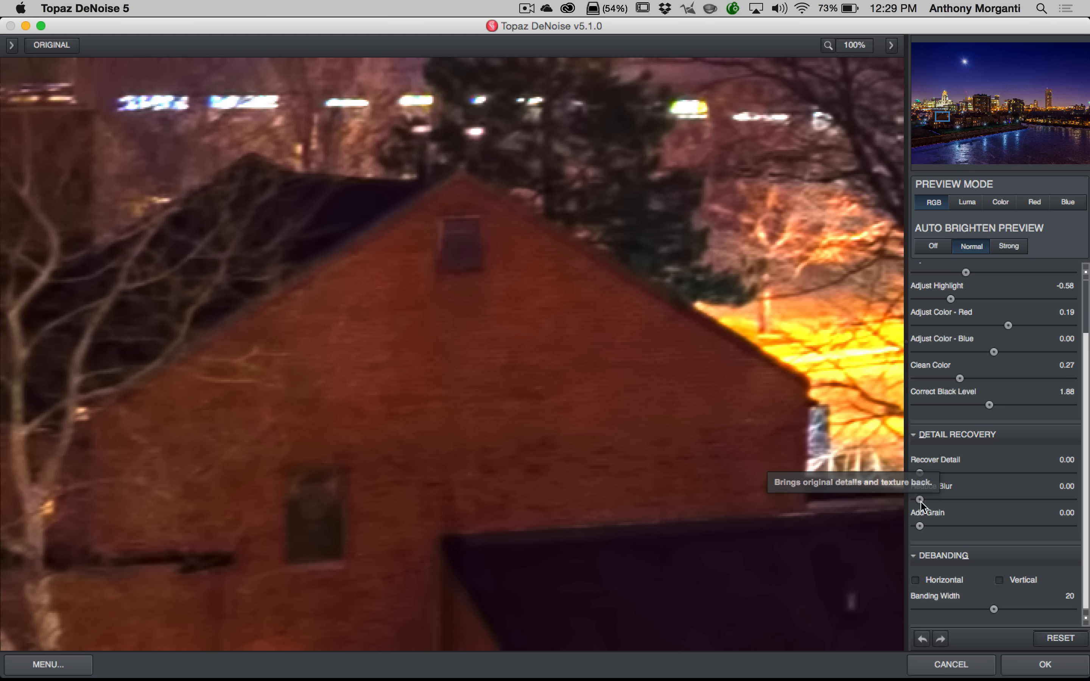
{"action": "left_click_drag", "start_coordinate": [921, 500], "coordinate": [952, 502]}
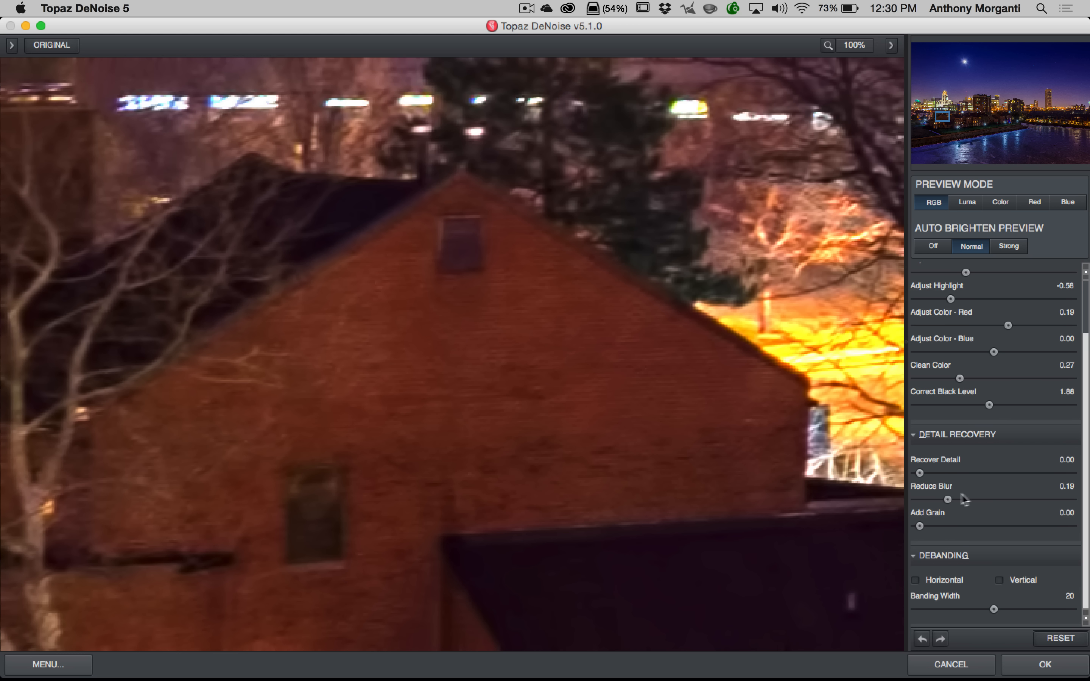
{"action": "left_click_drag", "start_coordinate": [949, 500], "coordinate": [962, 500]}
{"action": "left_click", "coordinate": [969, 500]}
{"action": "left_click", "coordinate": [974, 500]}
{"action": "left_click", "coordinate": [962, 499]}
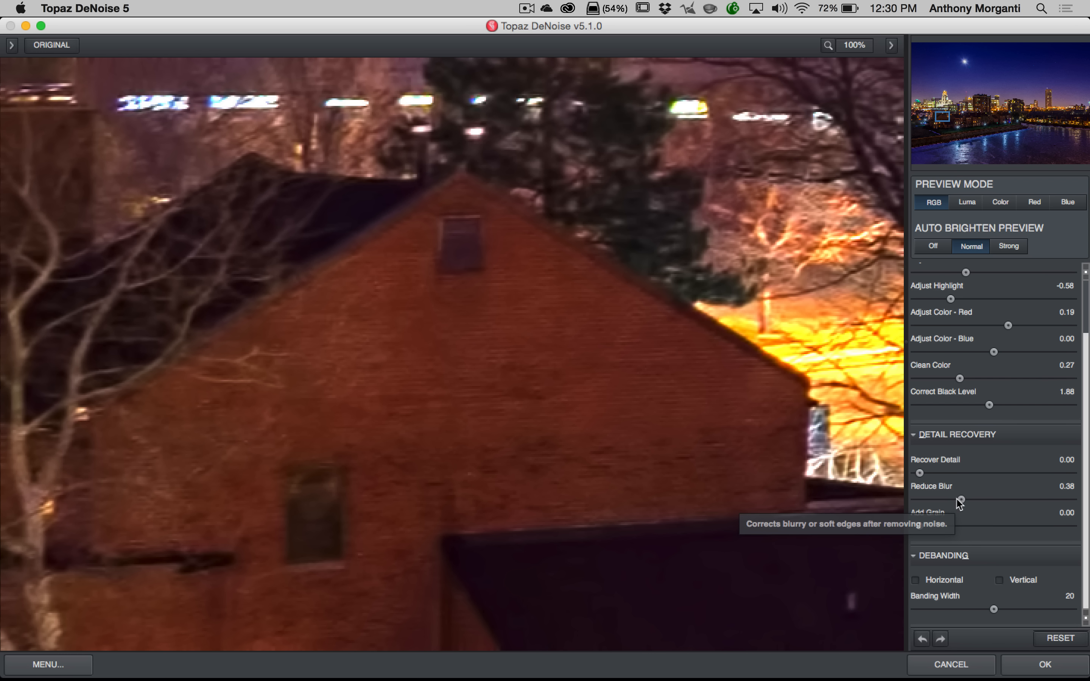
{"action": "left_click", "coordinate": [960, 501]}
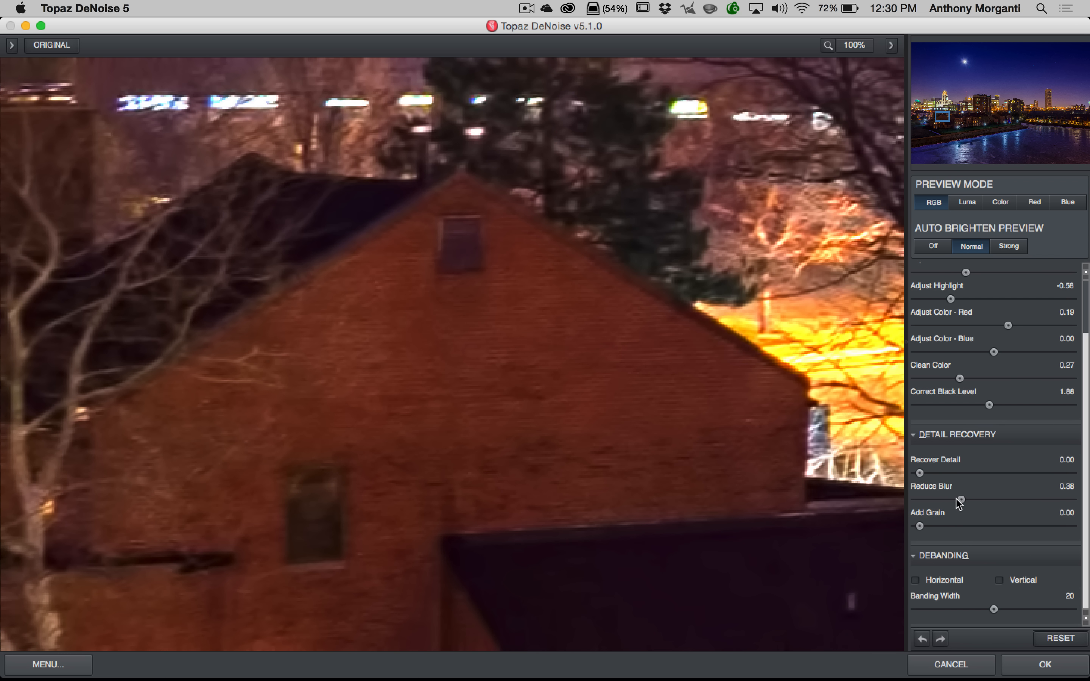
{"action": "left_click", "coordinate": [956, 499]}
Set Recover Detail to 0.20 and show the original image of the gabled brick house for comparison.
{"action": "left_click_drag", "start_coordinate": [923, 473], "coordinate": [931, 473]}
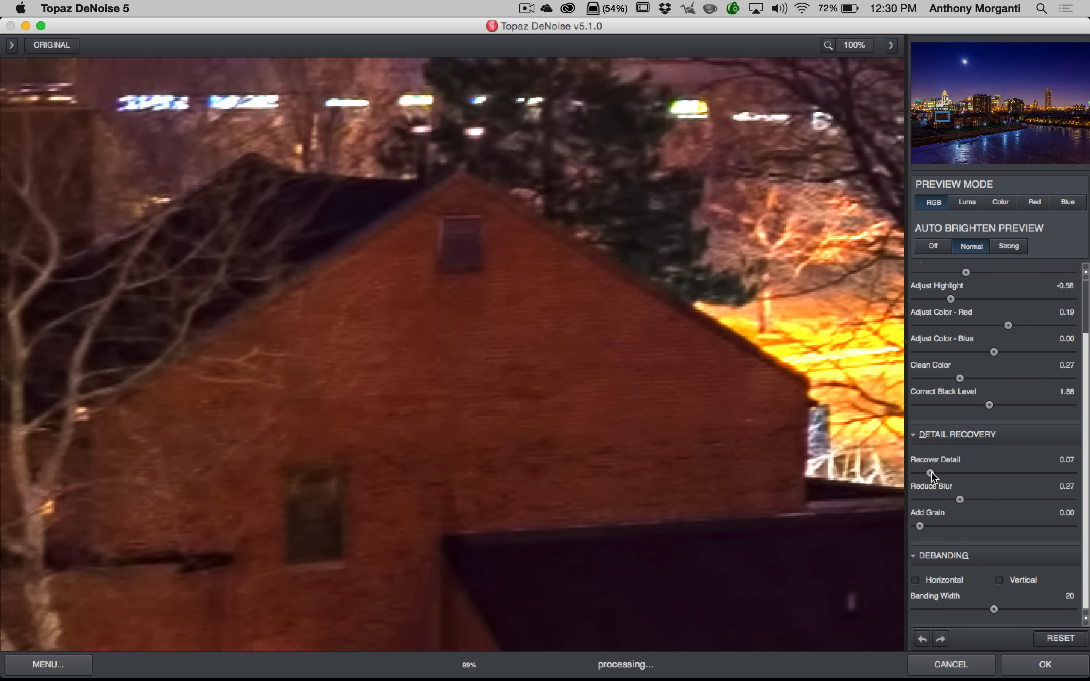
{"action": "left_click_drag", "start_coordinate": [932, 472], "coordinate": [939, 472]}
{"action": "left_click", "coordinate": [943, 472]}
{"action": "left_click", "coordinate": [553, 359]}
{"action": "left_click", "coordinate": [61, 45]}
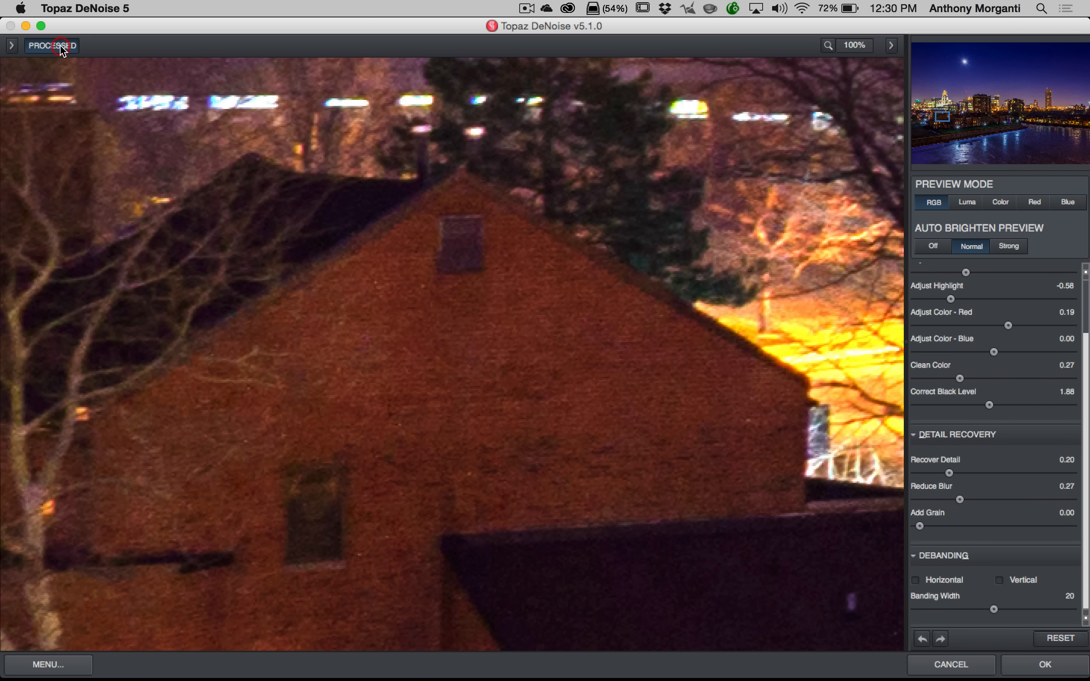
Compare the original and processed versions of the gabled brick house at 100% and of the whole skyline at Fit zoom.
{"action": "left_click", "coordinate": [61, 45]}
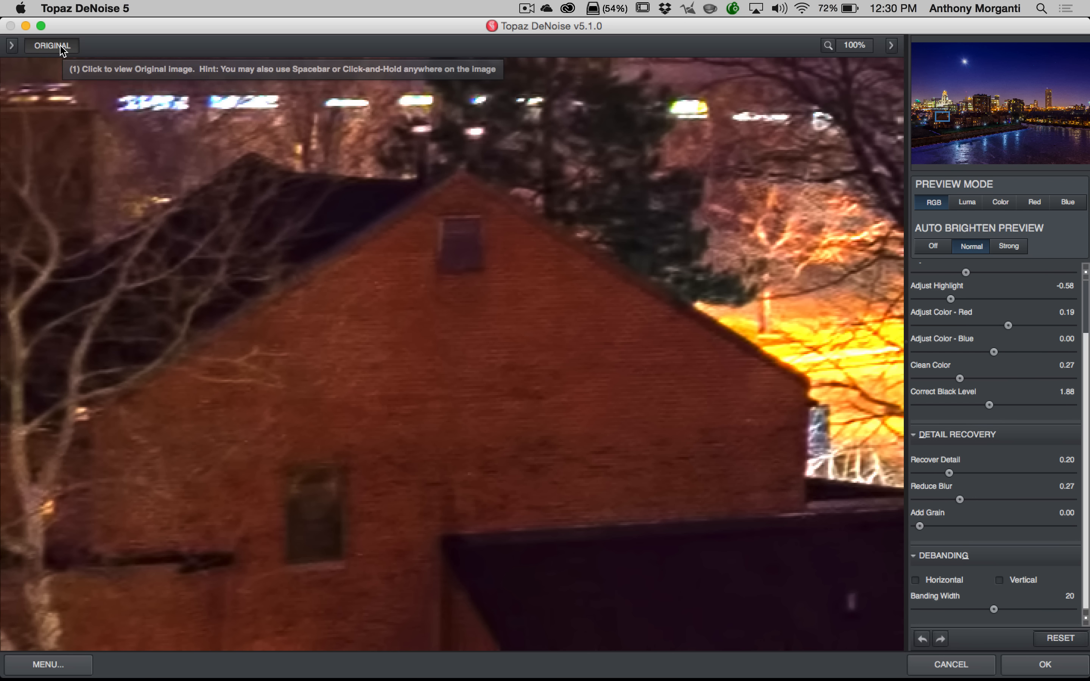
{"action": "left_click", "coordinate": [856, 47]}
{"action": "left_click", "coordinate": [854, 121]}
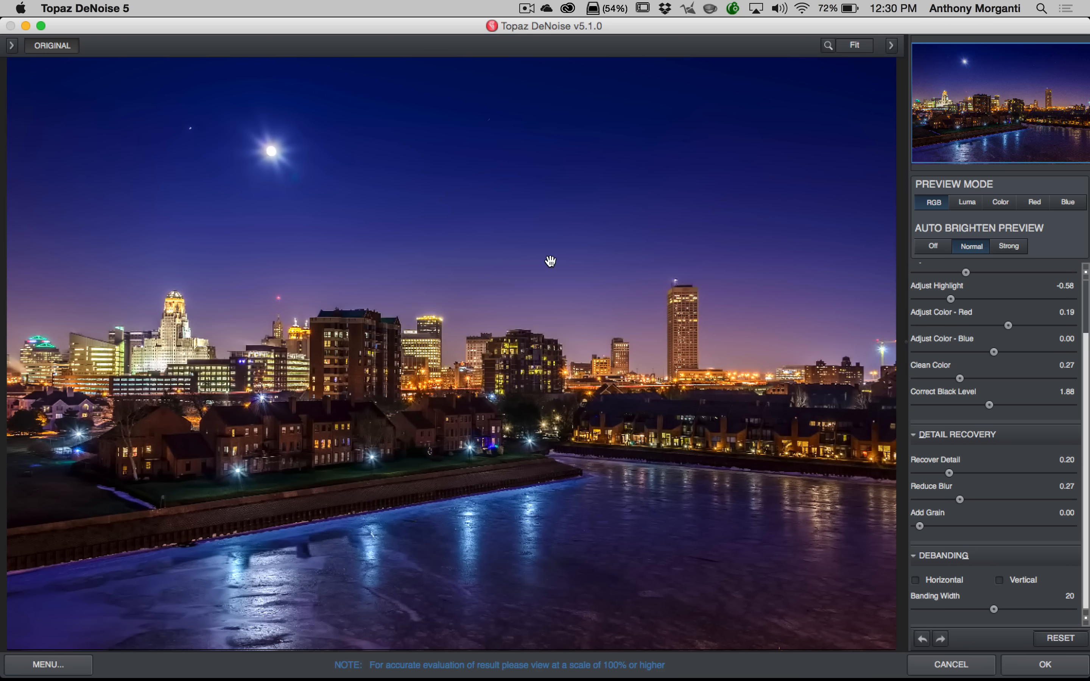
{"action": "left_click", "coordinate": [56, 46]}
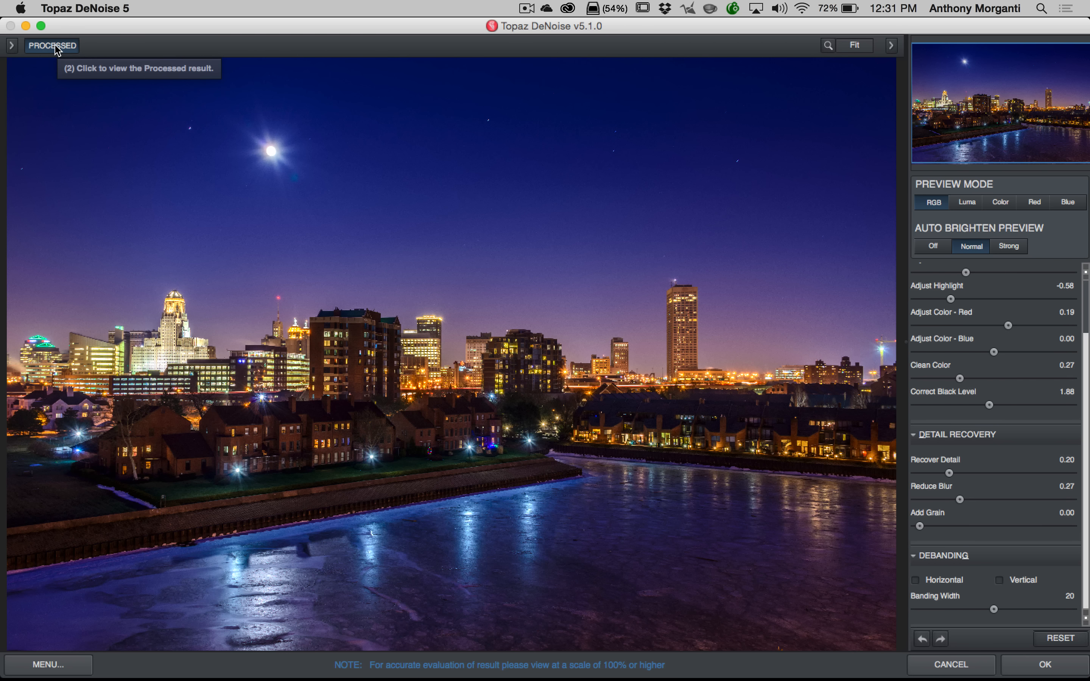
{"action": "left_click", "coordinate": [56, 45]}
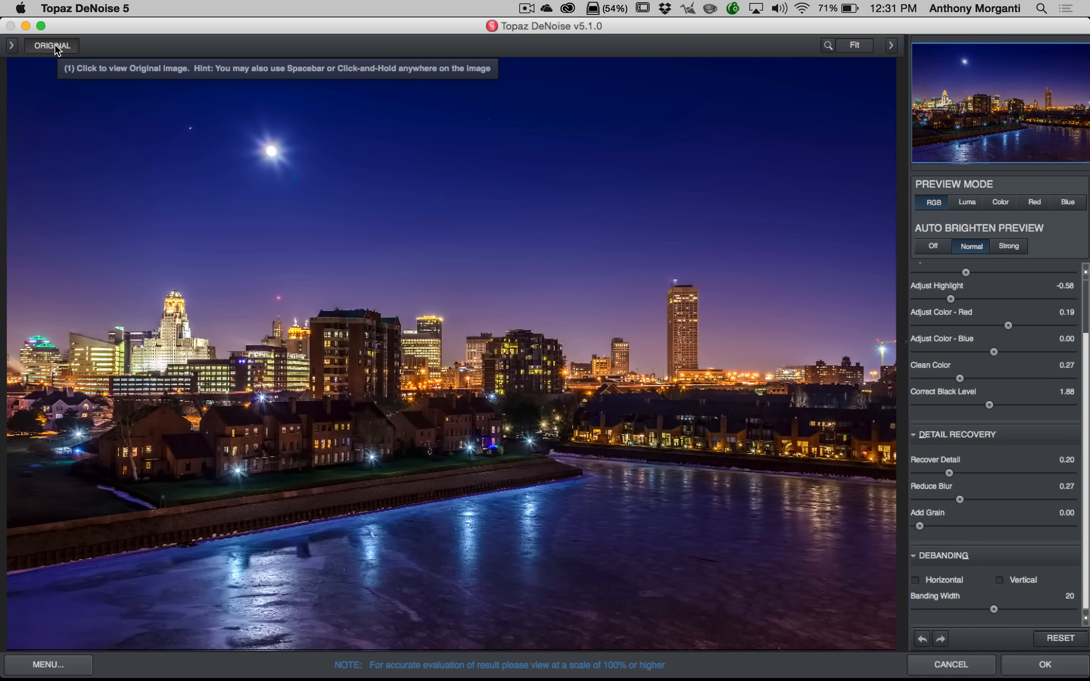
{"action": "left_click", "coordinate": [56, 46]}
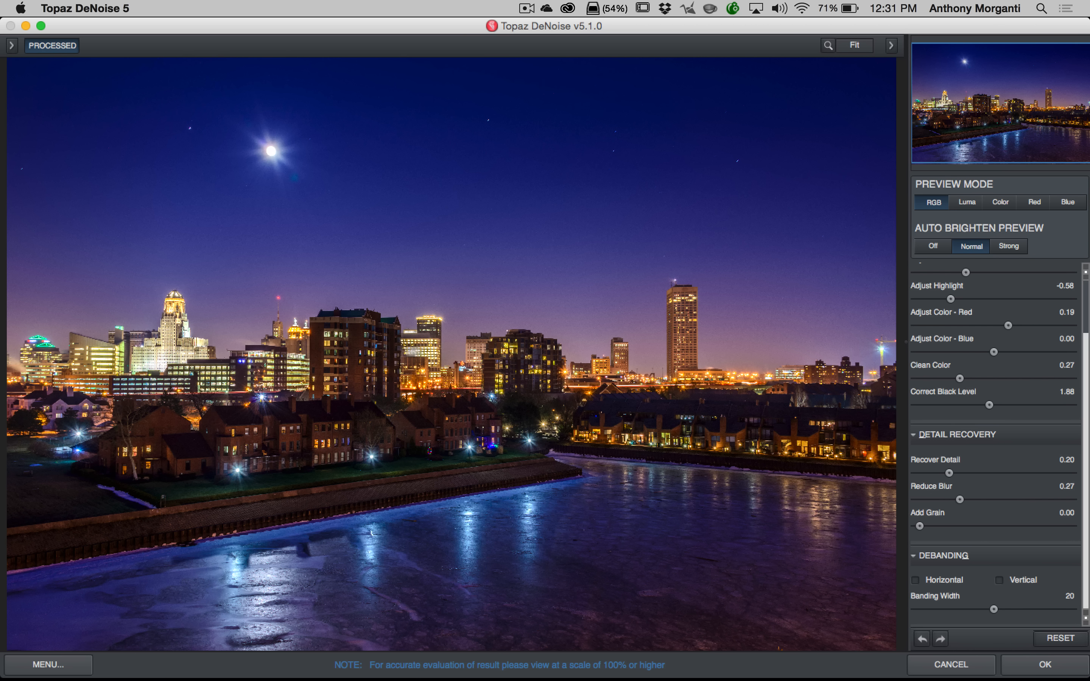
Apply the noise reduction and place _LAN0248-Edit-4.tif beside _LAN0248.NEF in Lightroom's Compare view.
{"action": "left_click", "coordinate": [1046, 666]}
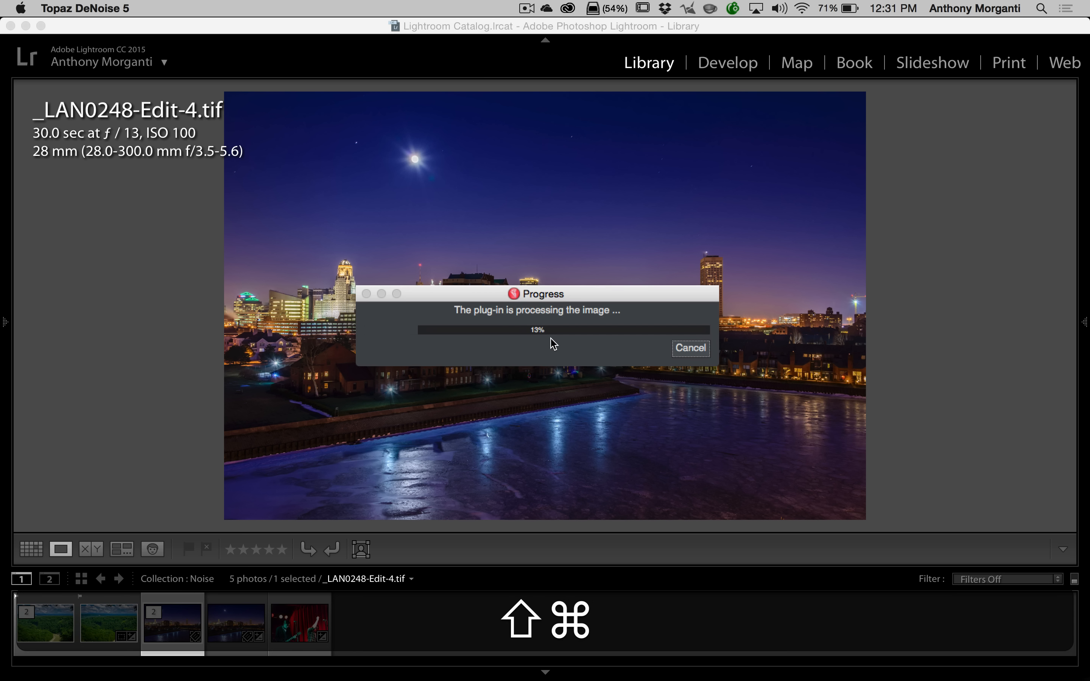
{"action": "key", "text": "super+shift+p"}
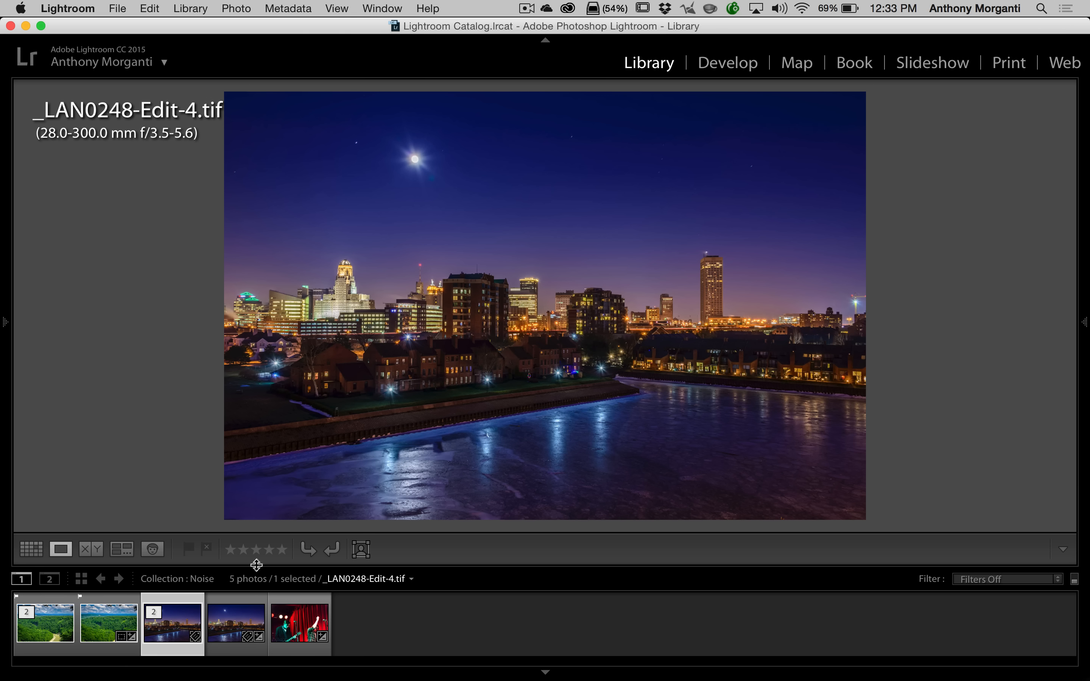
{"action": "left_click", "coordinate": [226, 638], "text": "super"}
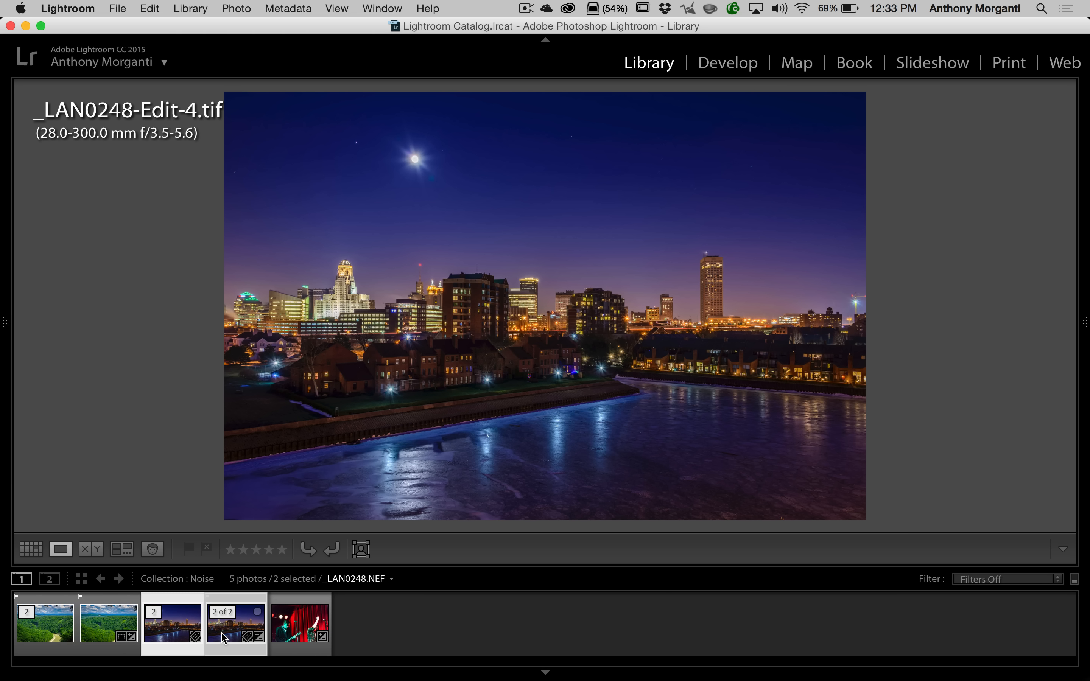
{"action": "key", "text": "c"}
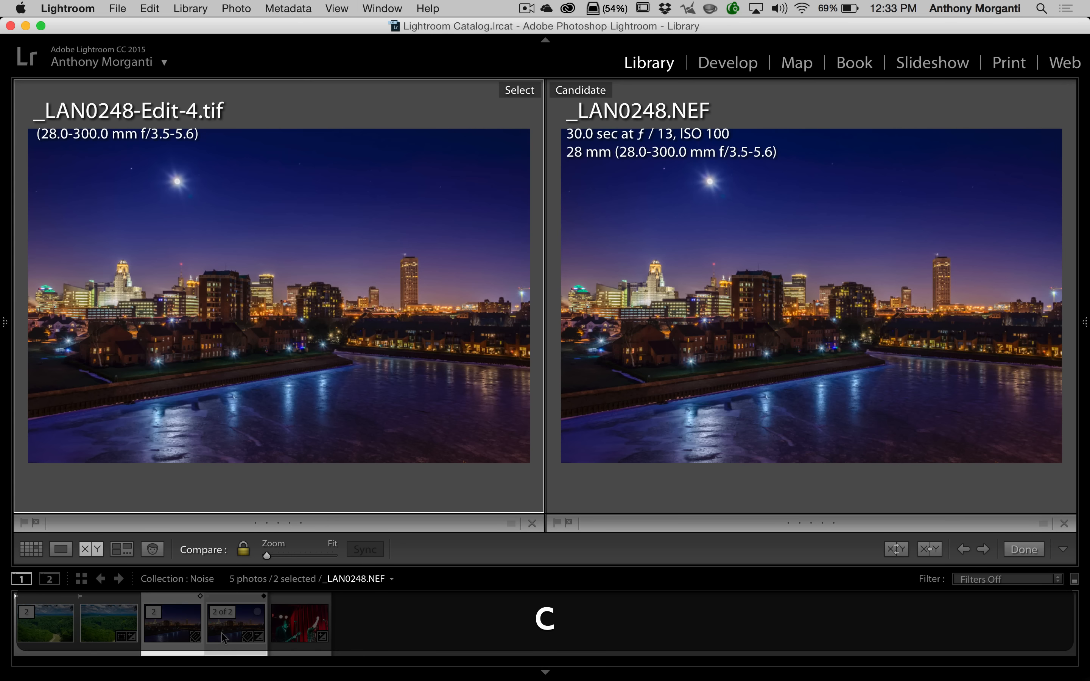
Compare the noise in both skyline photos at 2:1 zoom, from the blue sky down to the lit waterfront houses.
{"action": "left_click", "coordinate": [425, 182]}
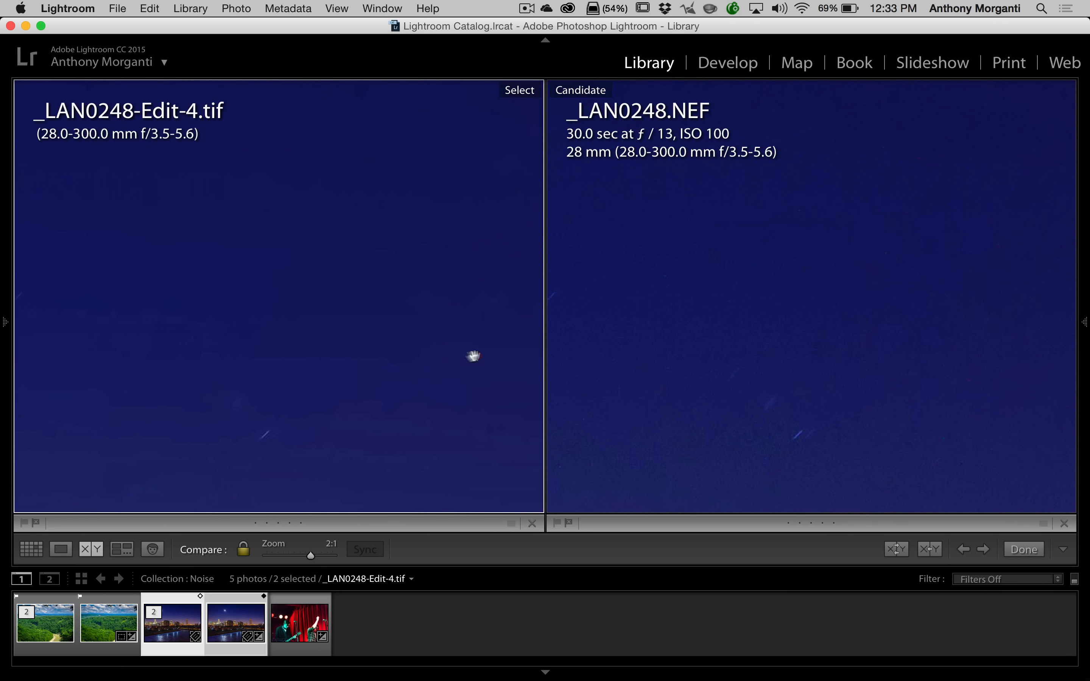
{"action": "left_click_drag", "start_coordinate": [301, 370], "coordinate": [455, 370]}
{"action": "left_click_drag", "start_coordinate": [242, 383], "coordinate": [311, 336]}
{"action": "left_click_drag", "start_coordinate": [426, 417], "coordinate": [482, 200]}
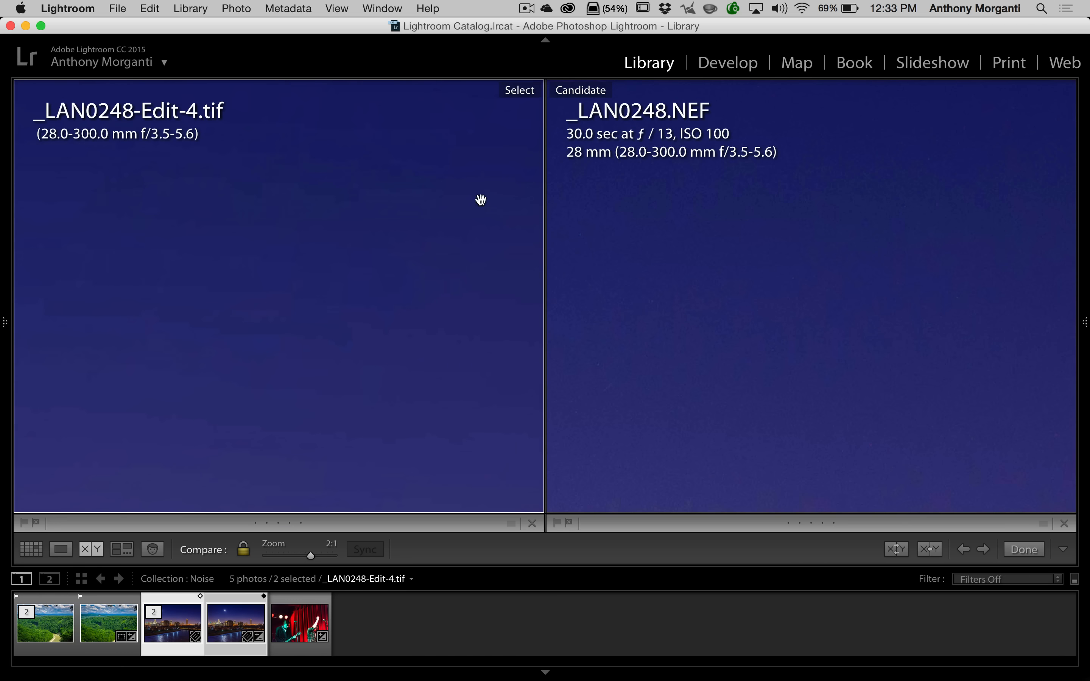
{"action": "left_click_drag", "start_coordinate": [413, 490], "coordinate": [438, 198]}
{"action": "left_click_drag", "start_coordinate": [426, 433], "coordinate": [452, 198]}
{"action": "left_click_drag", "start_coordinate": [329, 433], "coordinate": [442, 186]}
{"action": "left_click_drag", "start_coordinate": [330, 400], "coordinate": [407, 178]}
{"action": "left_click_drag", "start_coordinate": [237, 379], "coordinate": [316, 212]}
{"action": "left_click_drag", "start_coordinate": [324, 428], "coordinate": [342, 279]}
{"action": "left_click_drag", "start_coordinate": [342, 405], "coordinate": [355, 293]}
{"action": "left_click_drag", "start_coordinate": [349, 361], "coordinate": [366, 225]}
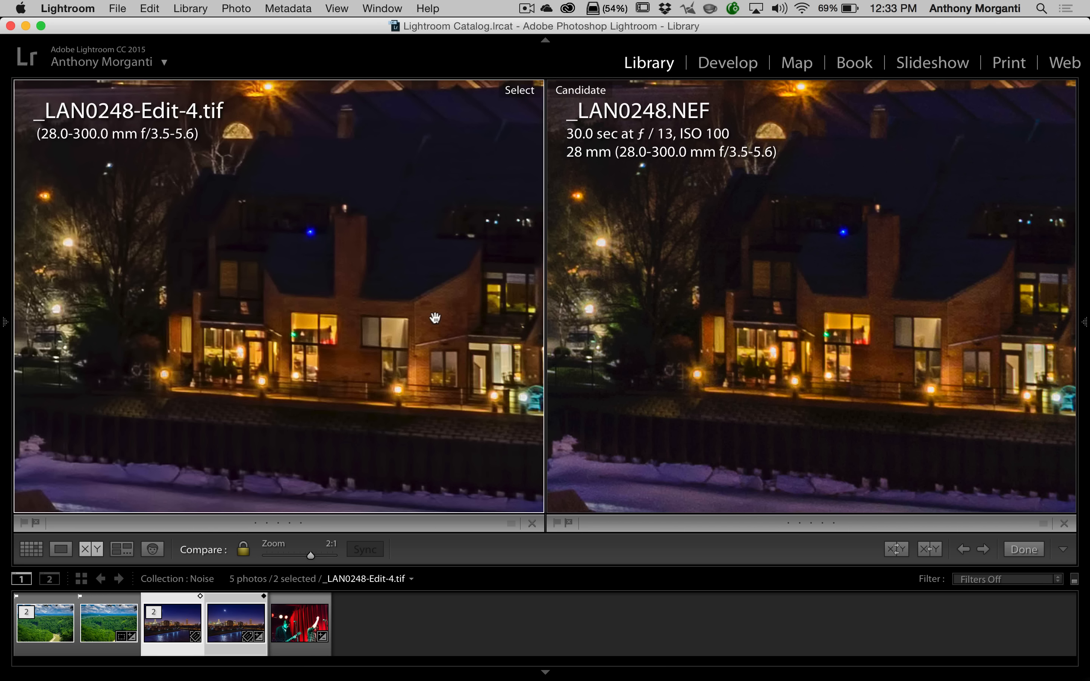
Compare roofs and brickwork along the row of waterfront houses in both photos, and fit both whole images in view.
{"action": "left_click_drag", "start_coordinate": [475, 310], "coordinate": [151, 314]}
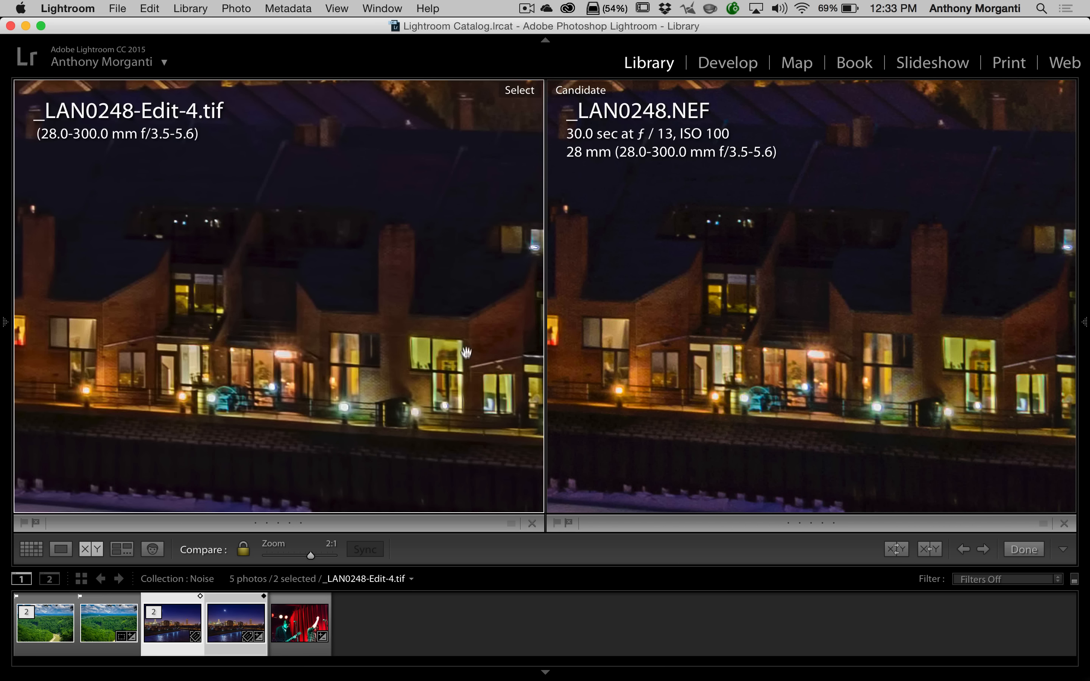
{"action": "left_click_drag", "start_coordinate": [468, 346], "coordinate": [246, 350]}
{"action": "left_click_drag", "start_coordinate": [517, 339], "coordinate": [303, 406]}
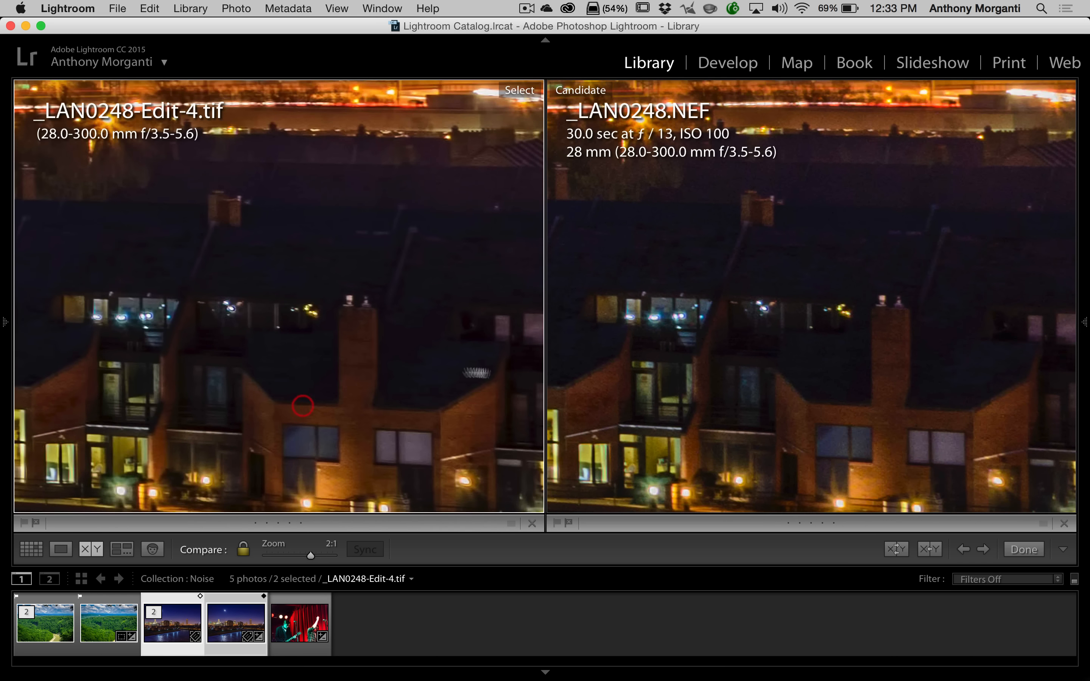
{"action": "left_click_drag", "start_coordinate": [476, 374], "coordinate": [275, 307]}
{"action": "left_click_drag", "start_coordinate": [429, 324], "coordinate": [204, 307]}
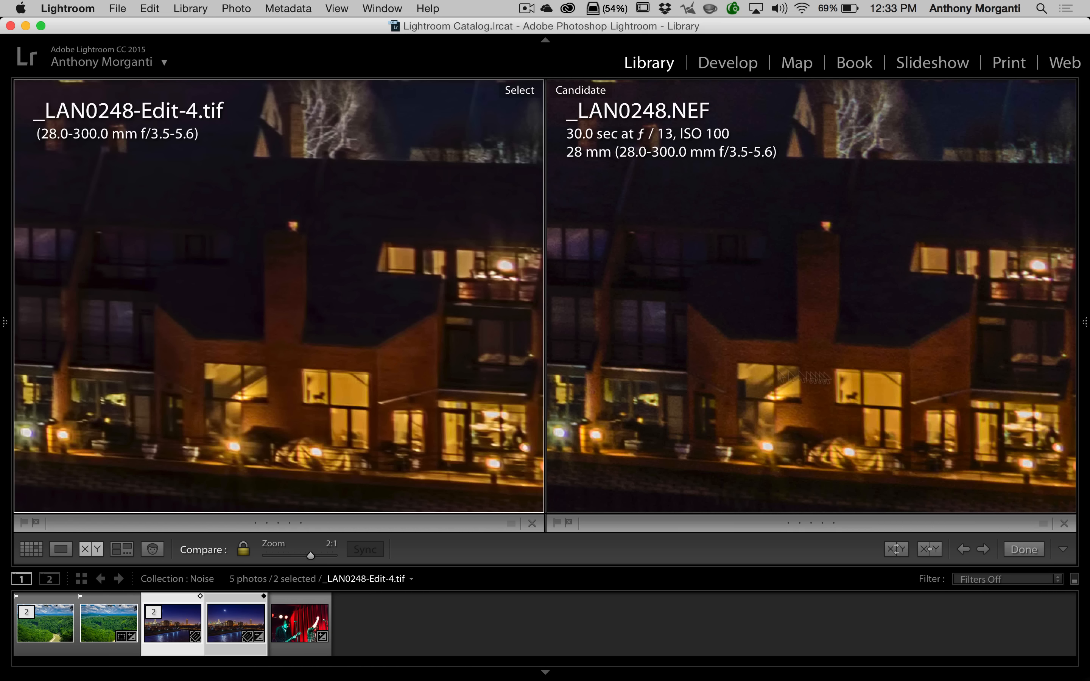
{"action": "left_click", "coordinate": [406, 368]}
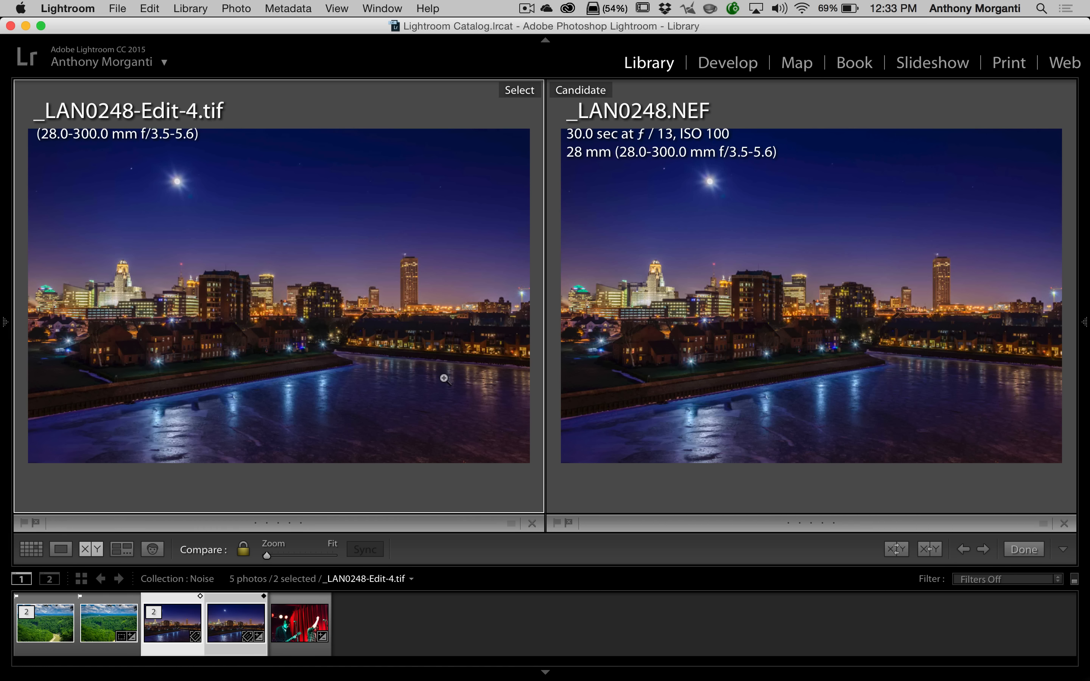
Show the concert photo _LAN2422.NEF on its own in Loupe view and inspect the noise on the guitarist's face up close.
{"action": "key", "text": "e"}
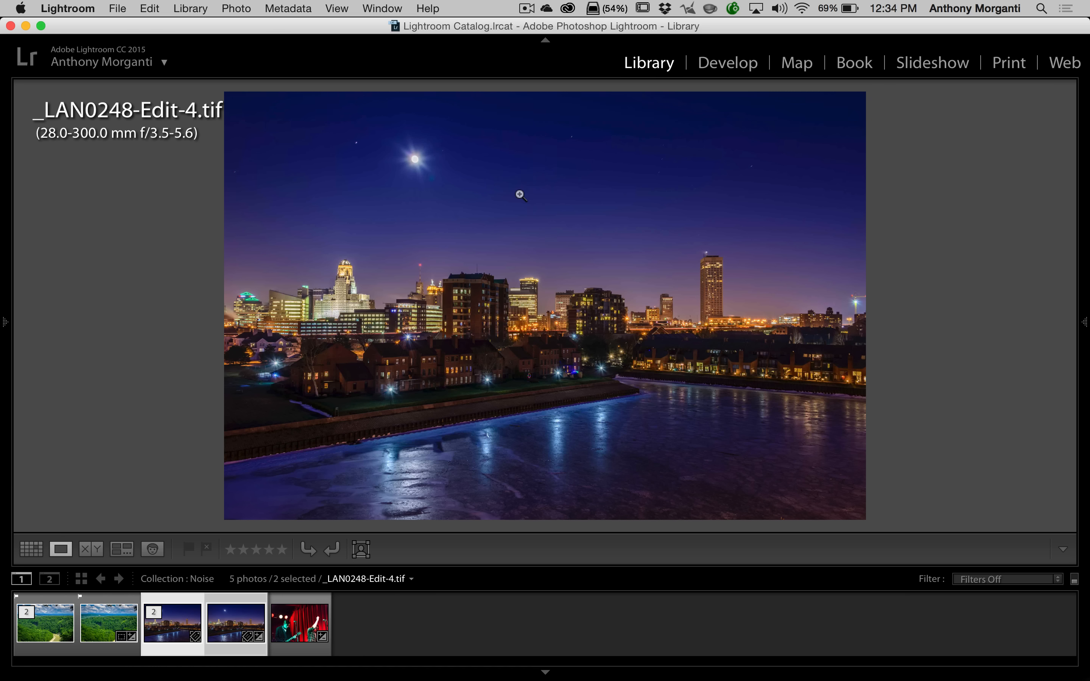
{"action": "left_click", "coordinate": [306, 622]}
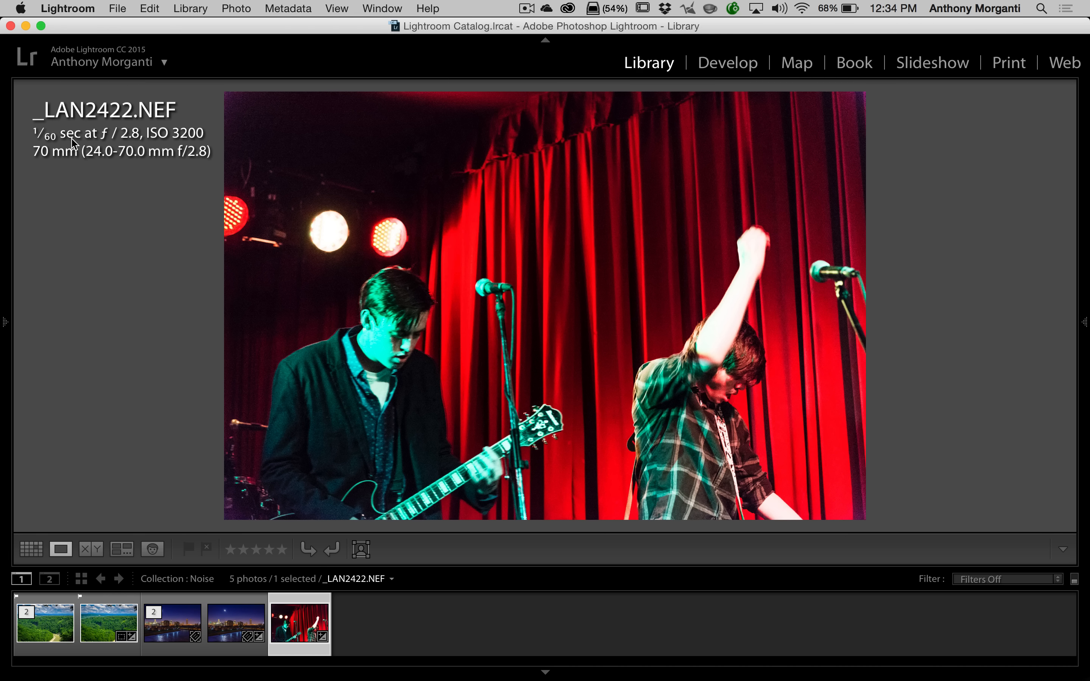
{"action": "left_click", "coordinate": [363, 333]}
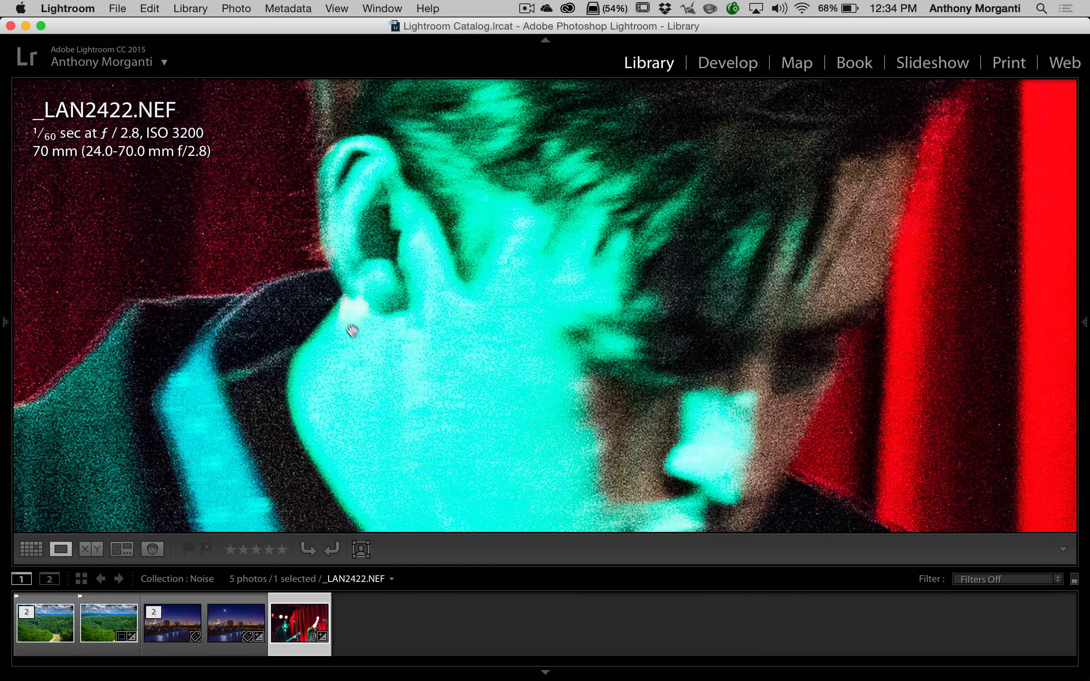
{"action": "left_click", "coordinate": [577, 392]}
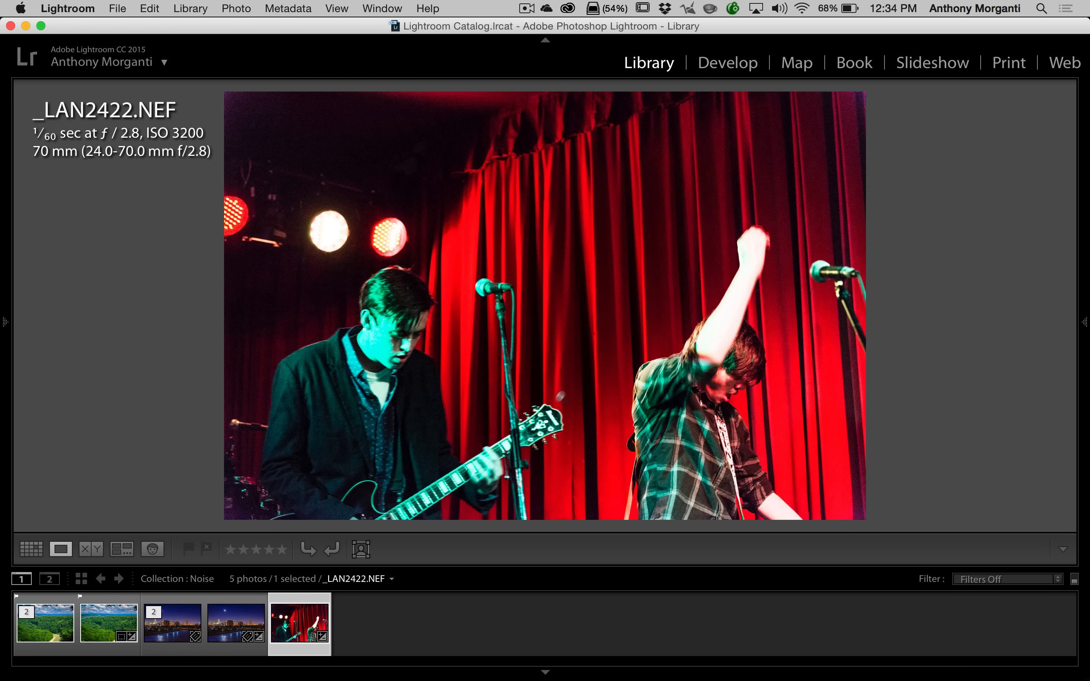
Edit a copy of the concert photo with Lightroom adjustments in Topaz Fusion Express 2 and run the Denoise 5 plug-in.
{"action": "right_click", "coordinate": [600, 354]}
{"action": "mouse_move", "coordinate": [716, 298]}
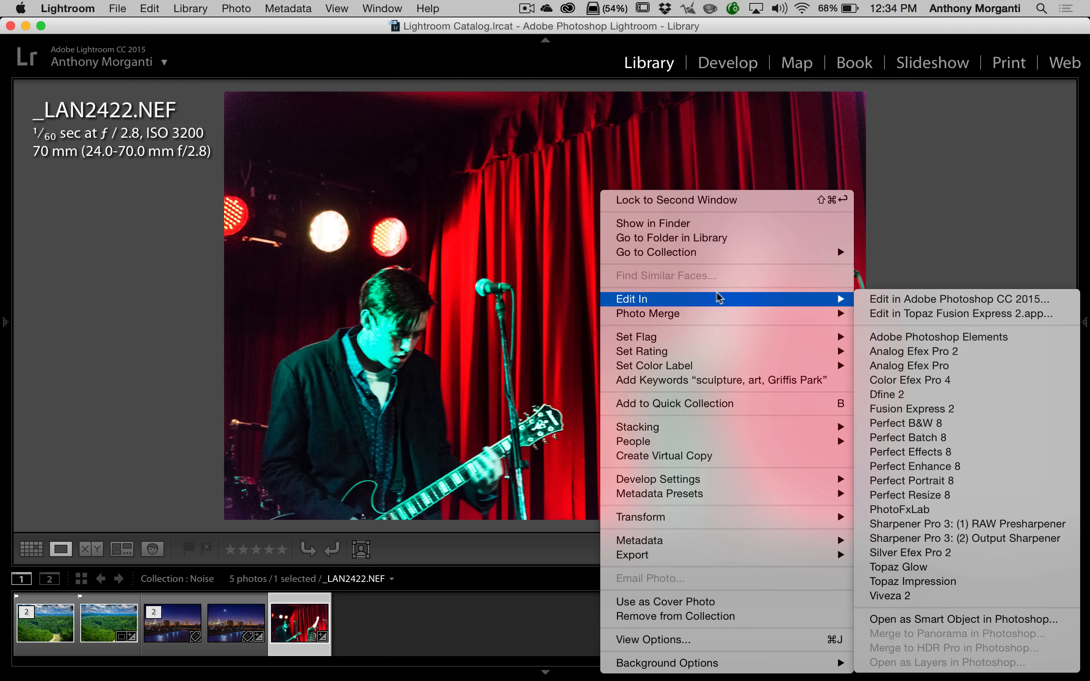
{"action": "left_click", "coordinate": [907, 311]}
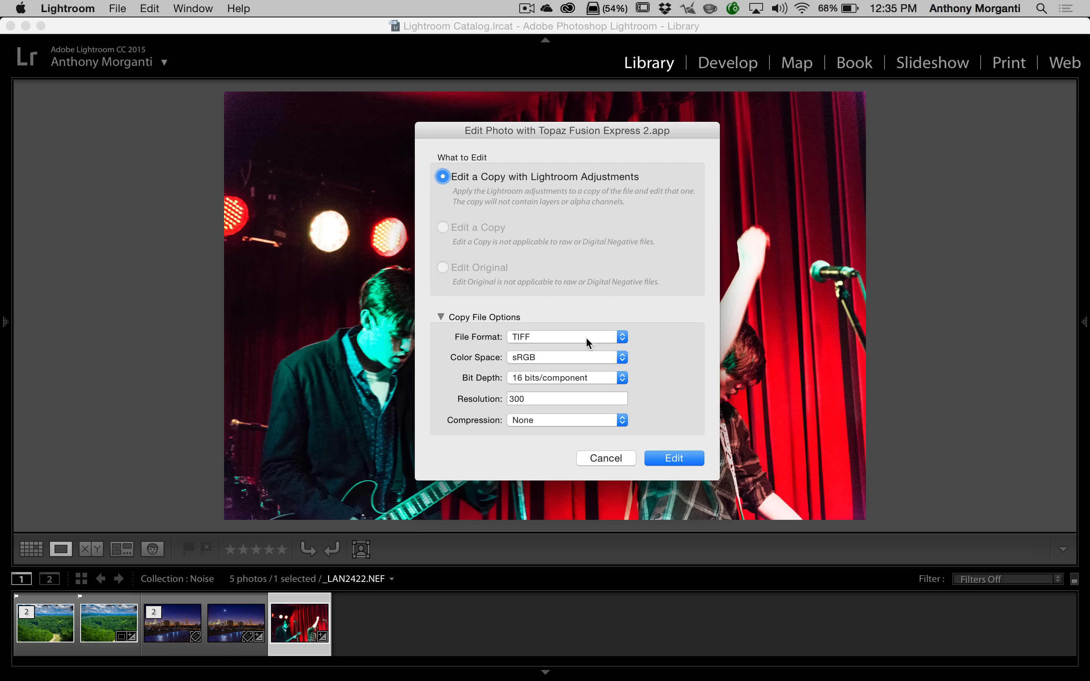
{"action": "left_click", "coordinate": [673, 459]}
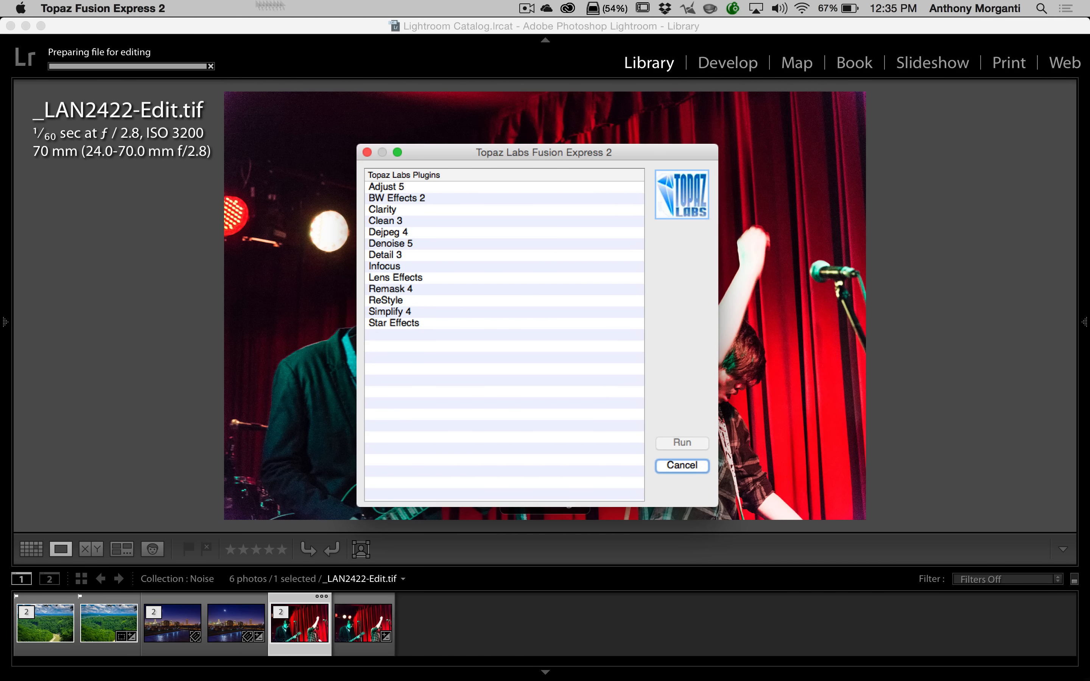
{"action": "left_click", "coordinate": [388, 243]}
{"action": "left_click", "coordinate": [683, 443]}
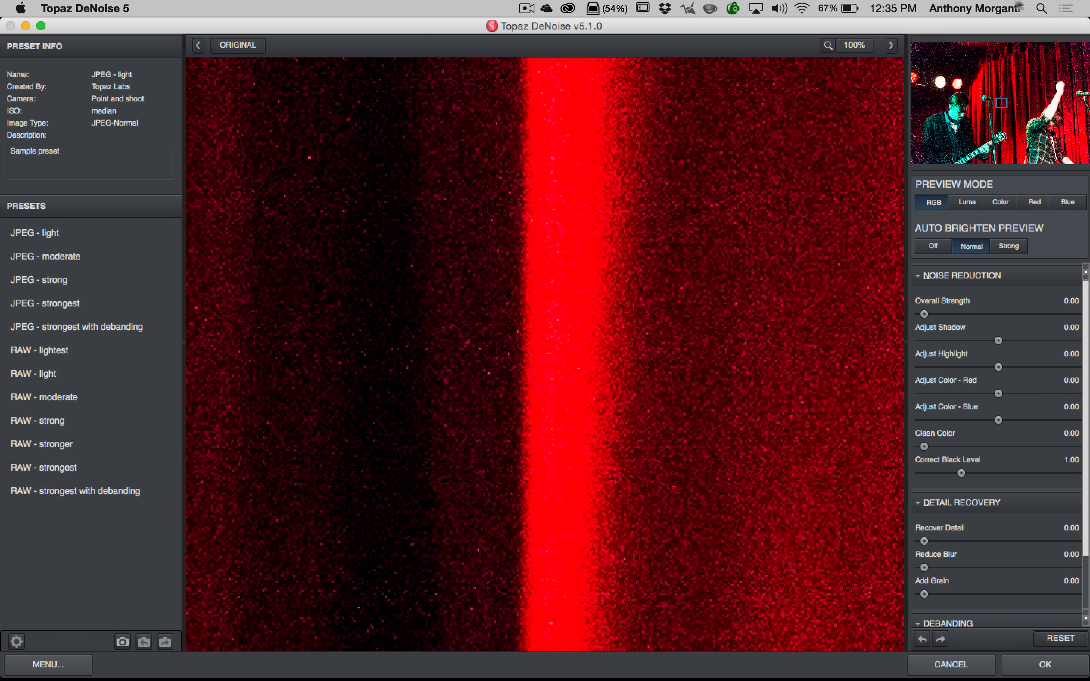
Fit the whole concert photo in the preview and enable both Horizontal and Vertical debanding.
{"action": "left_click", "coordinate": [853, 45]}
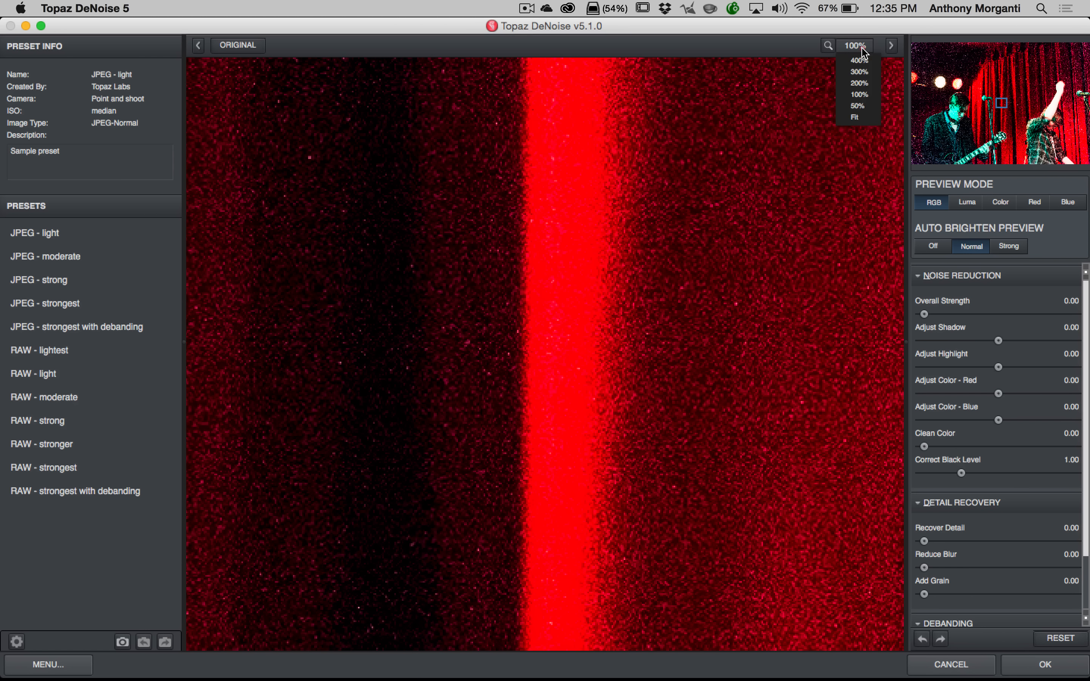
{"action": "left_click", "coordinate": [855, 118]}
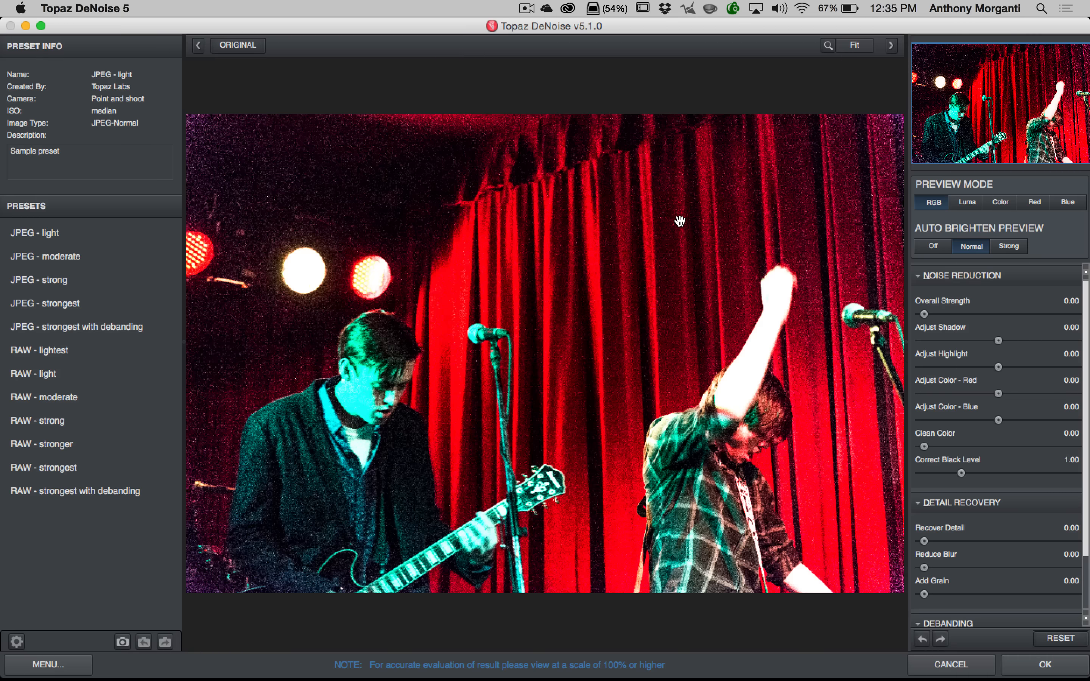
{"action": "scroll", "coordinate": [986, 392], "scroll_direction": "down", "scroll_amount": 1}
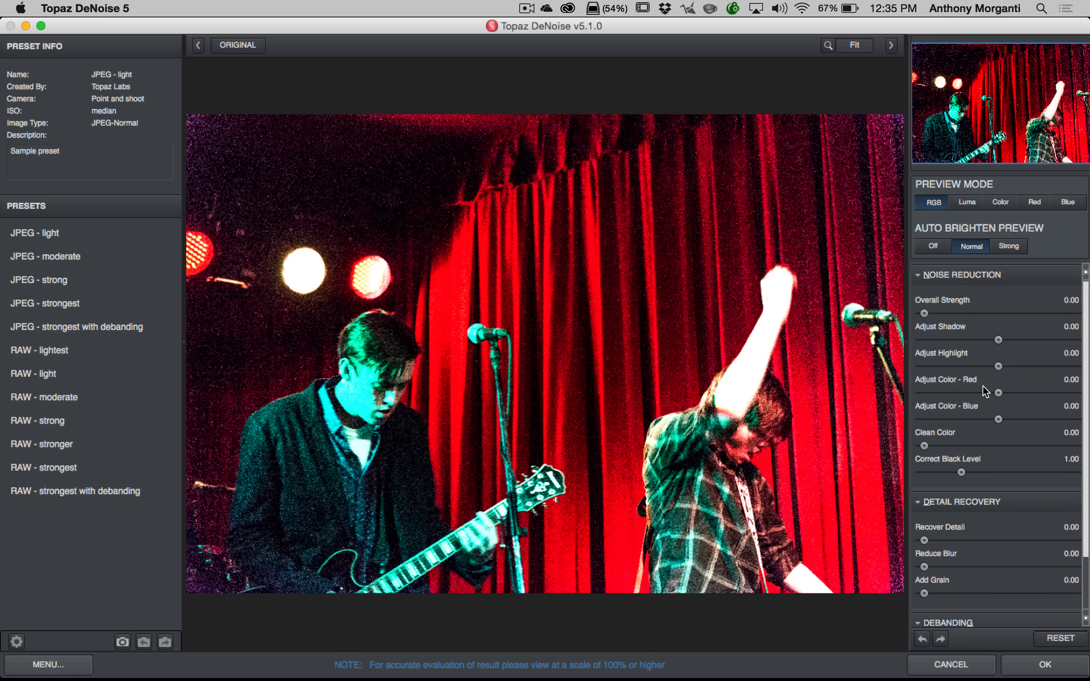
{"action": "scroll", "coordinate": [1087, 521], "scroll_direction": "down", "scroll_amount": 5}
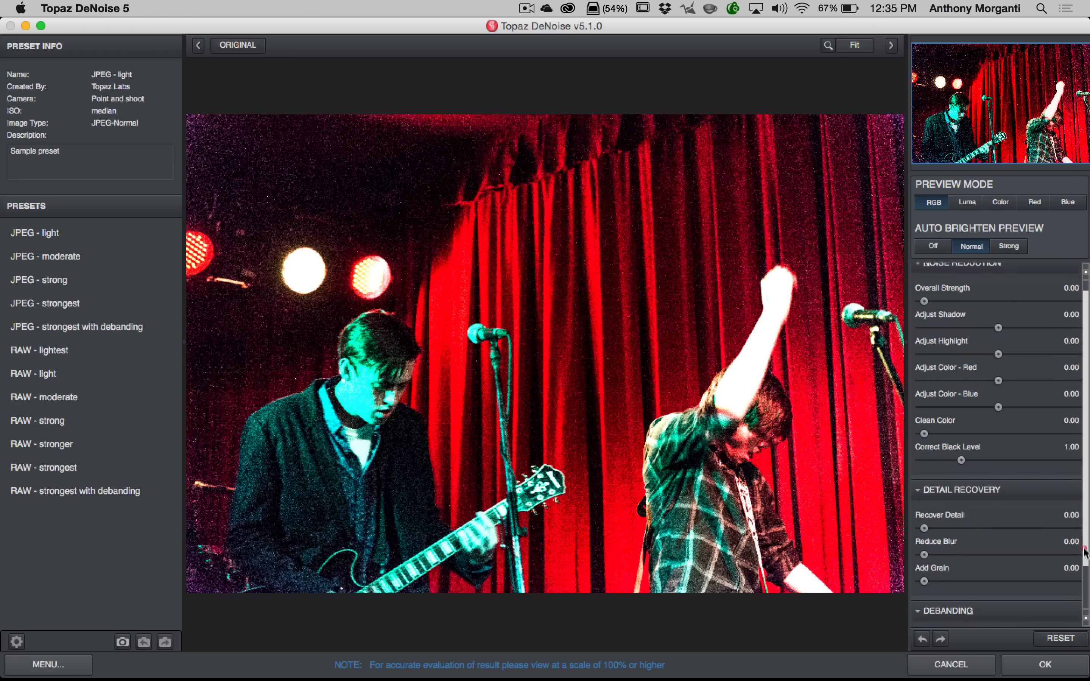
{"action": "scroll", "coordinate": [956, 596], "scroll_direction": "up", "scroll_amount": 1}
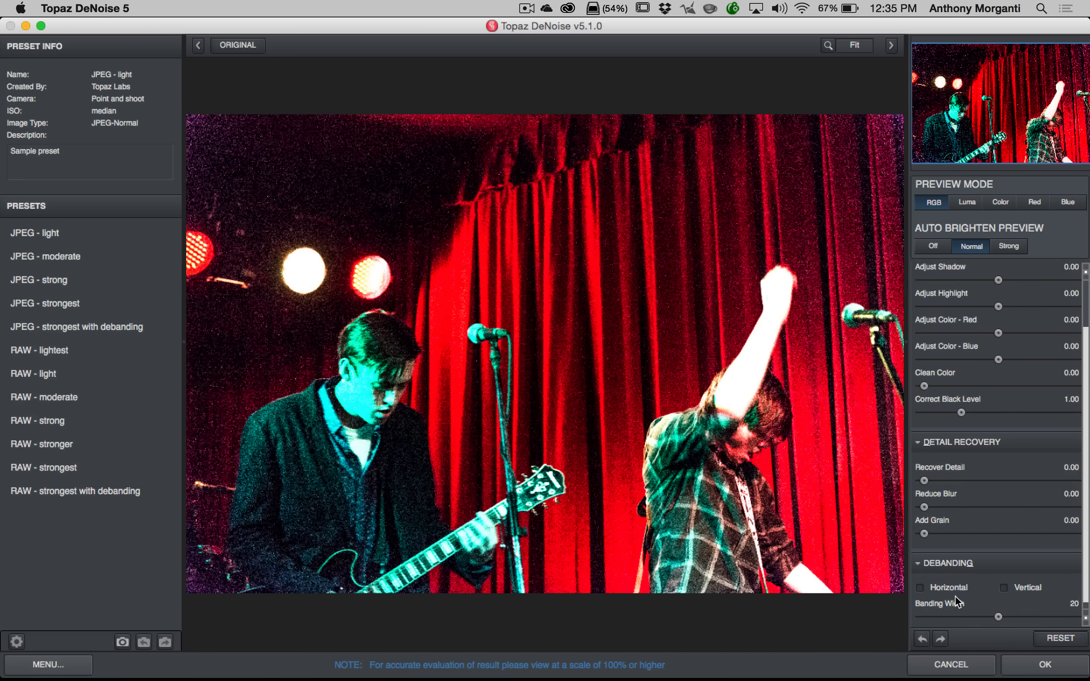
{"action": "left_click", "coordinate": [921, 588]}
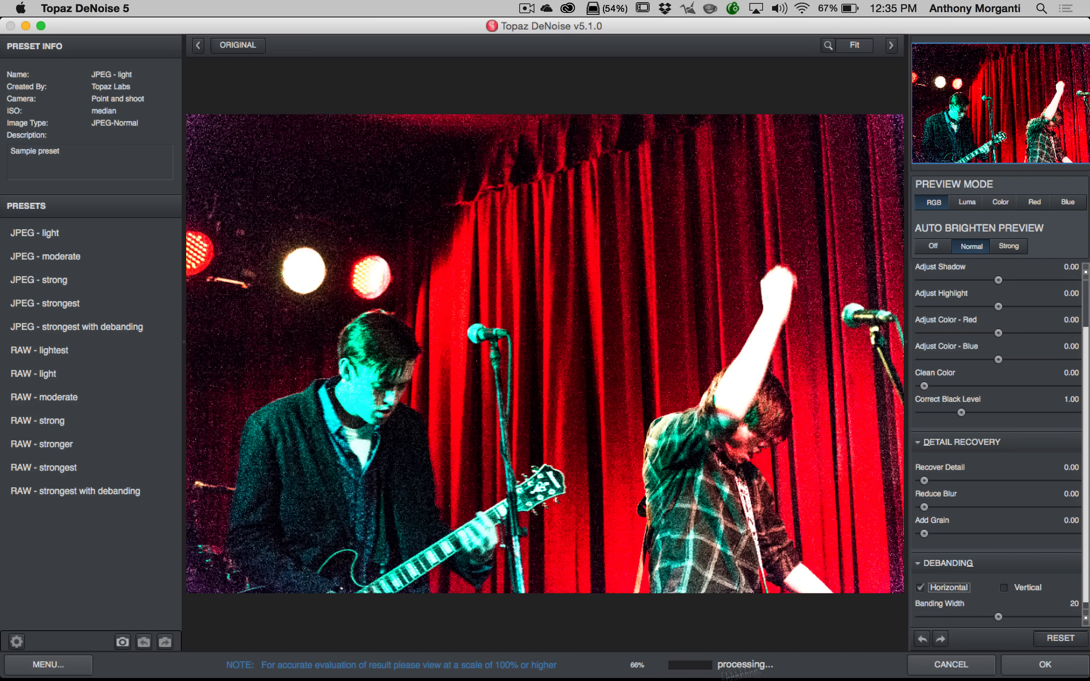
{"action": "left_click", "coordinate": [1006, 588]}
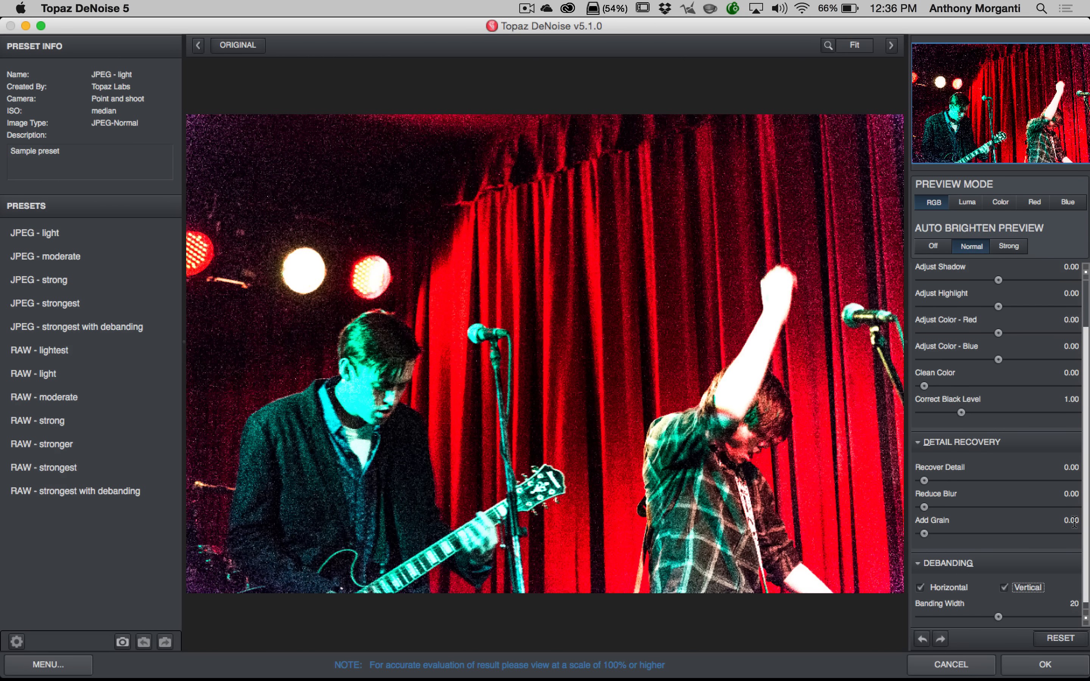
View the concert photo at 100% and examine the noise on the guitarist's face, collar and dark jacket.
{"action": "scroll", "coordinate": [1086, 520], "scroll_direction": "up", "scroll_amount": 3}
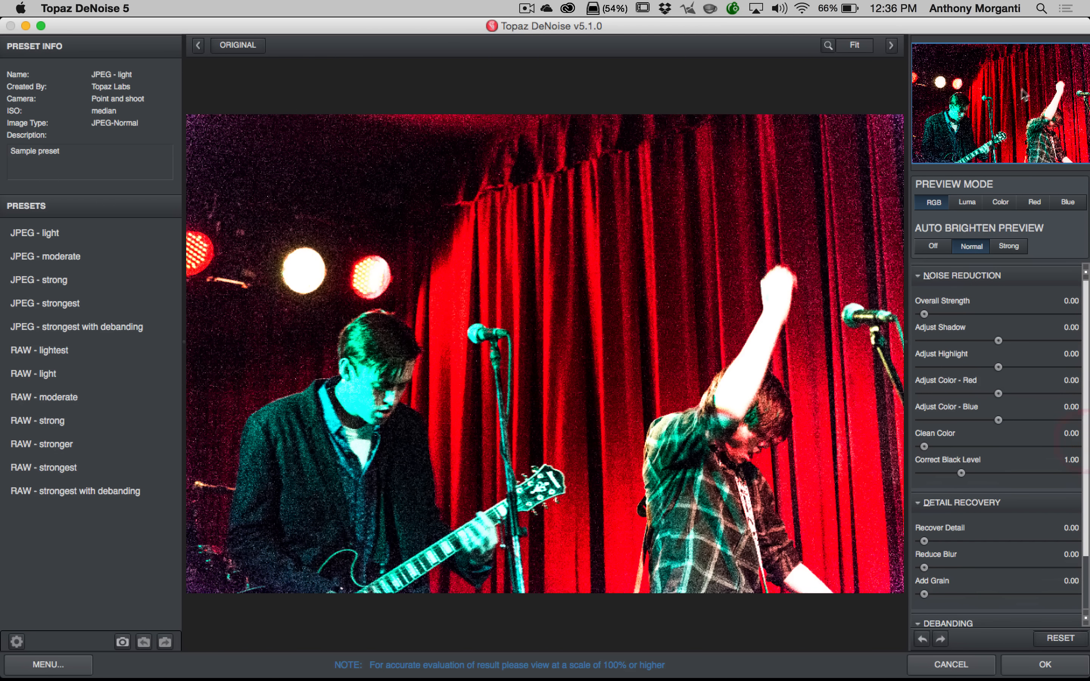
{"action": "left_click", "coordinate": [859, 45]}
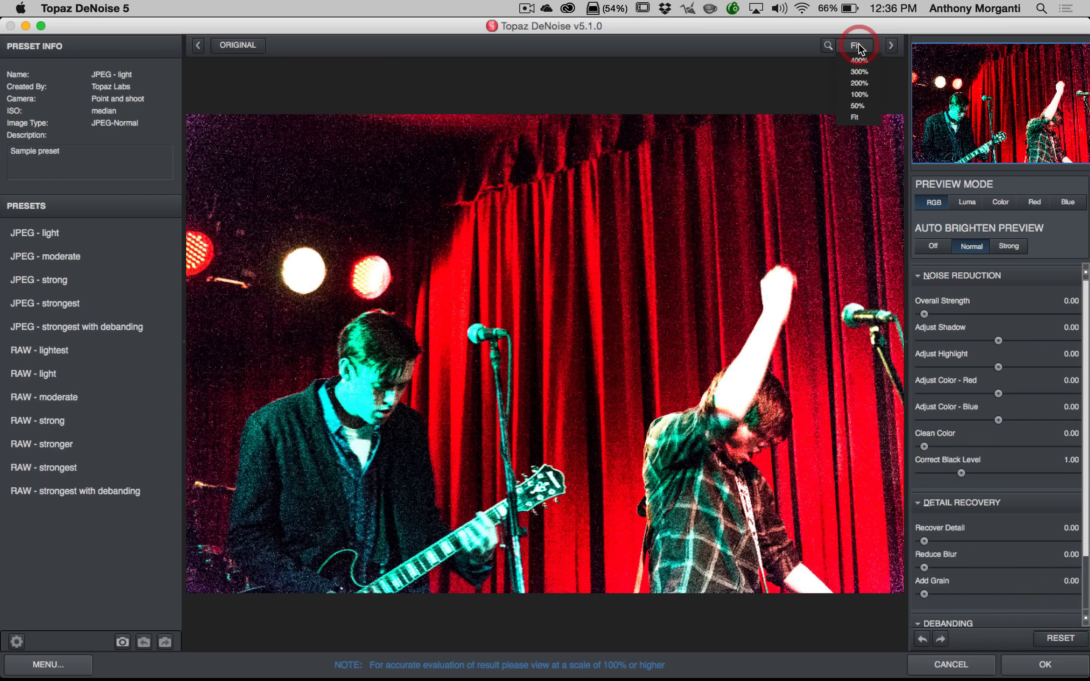
{"action": "left_click", "coordinate": [853, 92]}
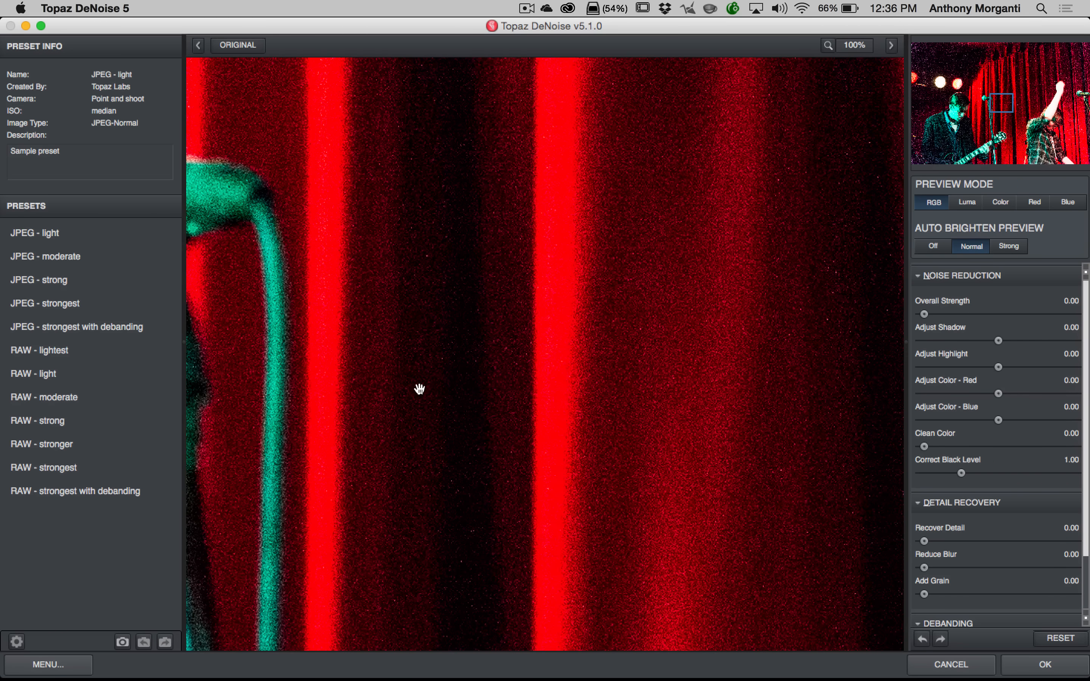
{"action": "left_click_drag", "start_coordinate": [418, 390], "coordinate": [828, 348]}
{"action": "left_click_drag", "start_coordinate": [411, 395], "coordinate": [942, 383]}
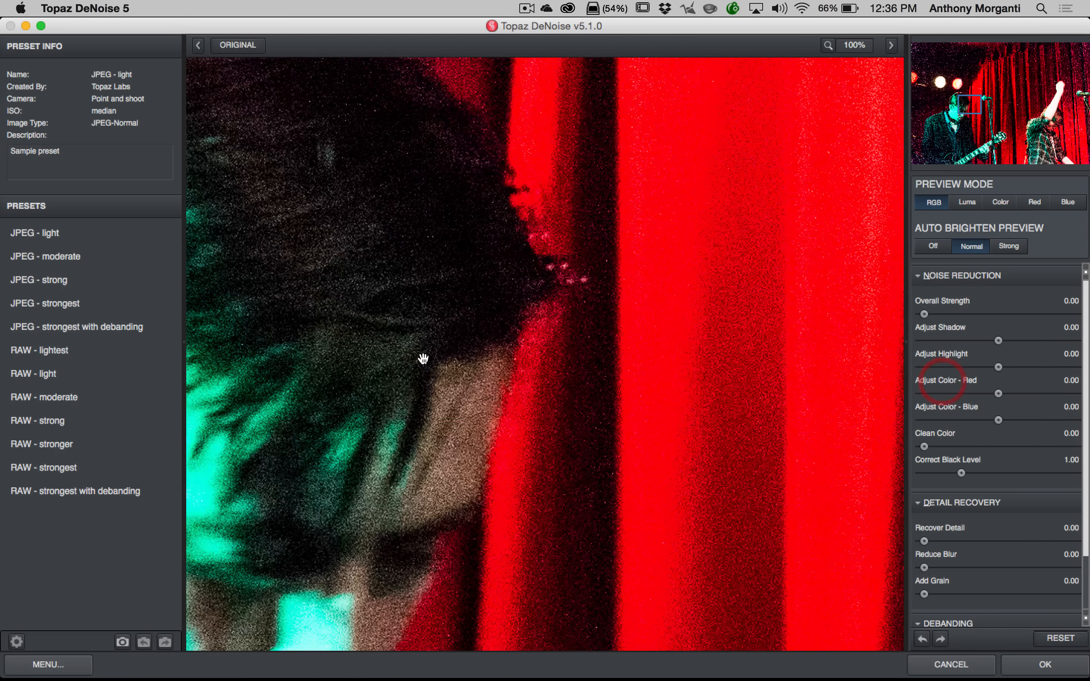
{"action": "left_click_drag", "start_coordinate": [424, 359], "coordinate": [828, 261]}
{"action": "left_click_drag", "start_coordinate": [702, 434], "coordinate": [476, 273]}
{"action": "left_click", "coordinate": [475, 274]}
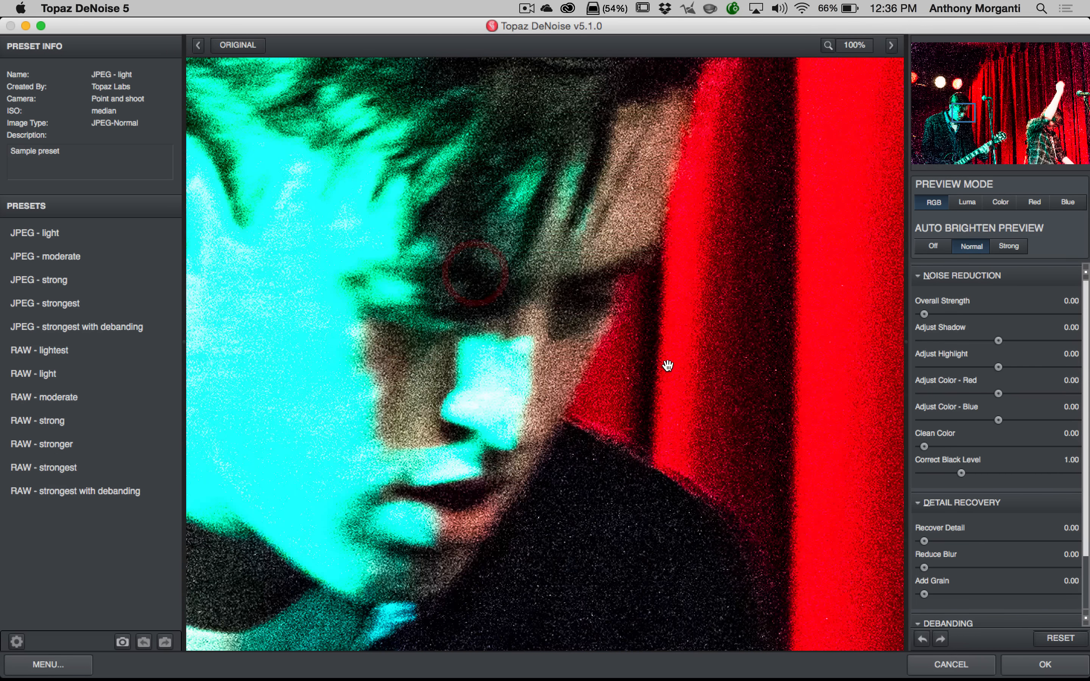
{"action": "left_click_drag", "start_coordinate": [668, 366], "coordinate": [806, 198]}
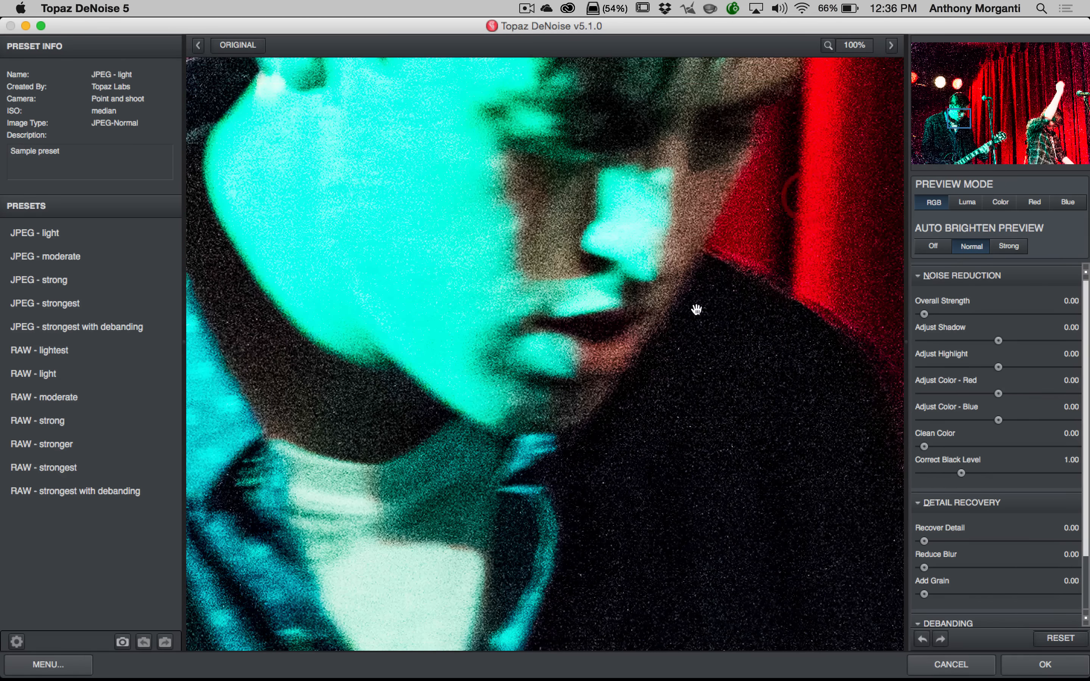
{"action": "left_click_drag", "start_coordinate": [688, 346], "coordinate": [752, 260]}
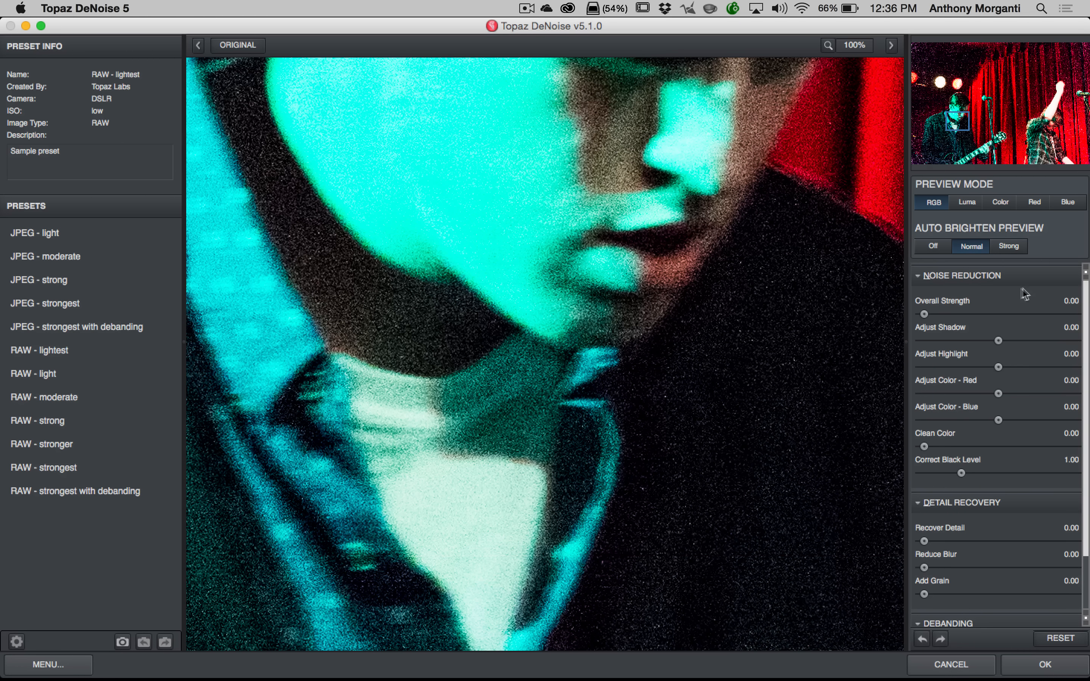
Set Overall Strength to 0.56 and check the noise reduction on the guitarist's face and the other musician's plaid shirt.
{"action": "left_click_drag", "start_coordinate": [925, 315], "coordinate": [958, 315]}
{"action": "left_click_drag", "start_coordinate": [954, 314], "coordinate": [994, 315]}
{"action": "left_click", "coordinate": [1008, 315]}
{"action": "left_click", "coordinate": [1021, 314]}
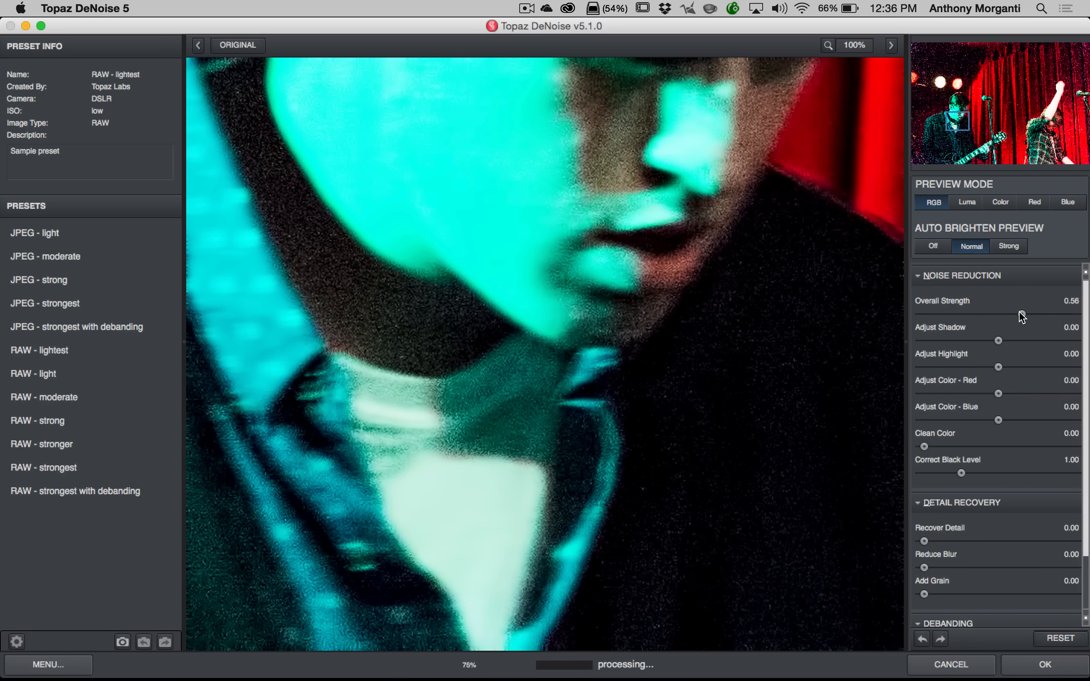
{"action": "left_click_drag", "start_coordinate": [777, 421], "coordinate": [436, 533]}
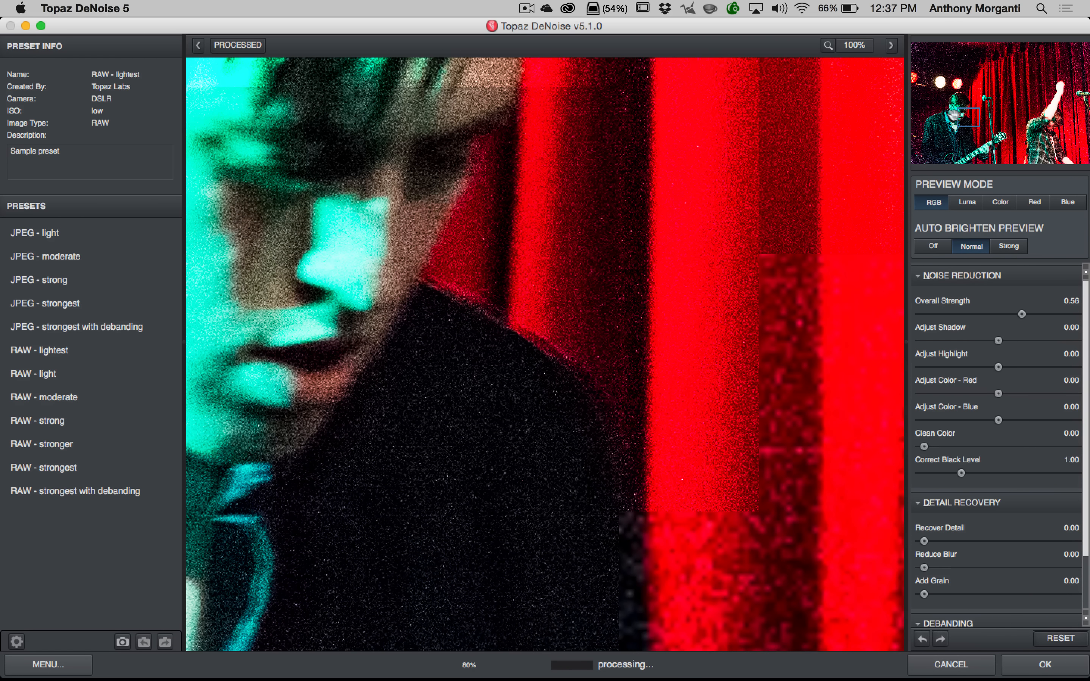
{"action": "left_click_drag", "start_coordinate": [969, 125], "coordinate": [1038, 145]}
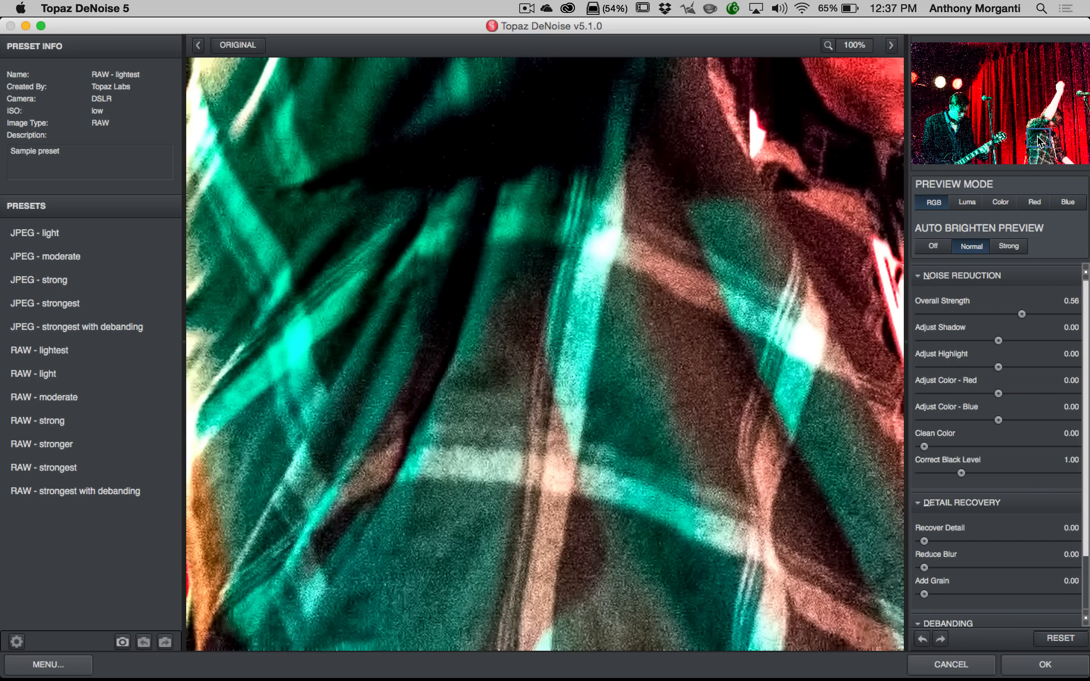
{"action": "left_click_drag", "start_coordinate": [1038, 142], "coordinate": [954, 129]}
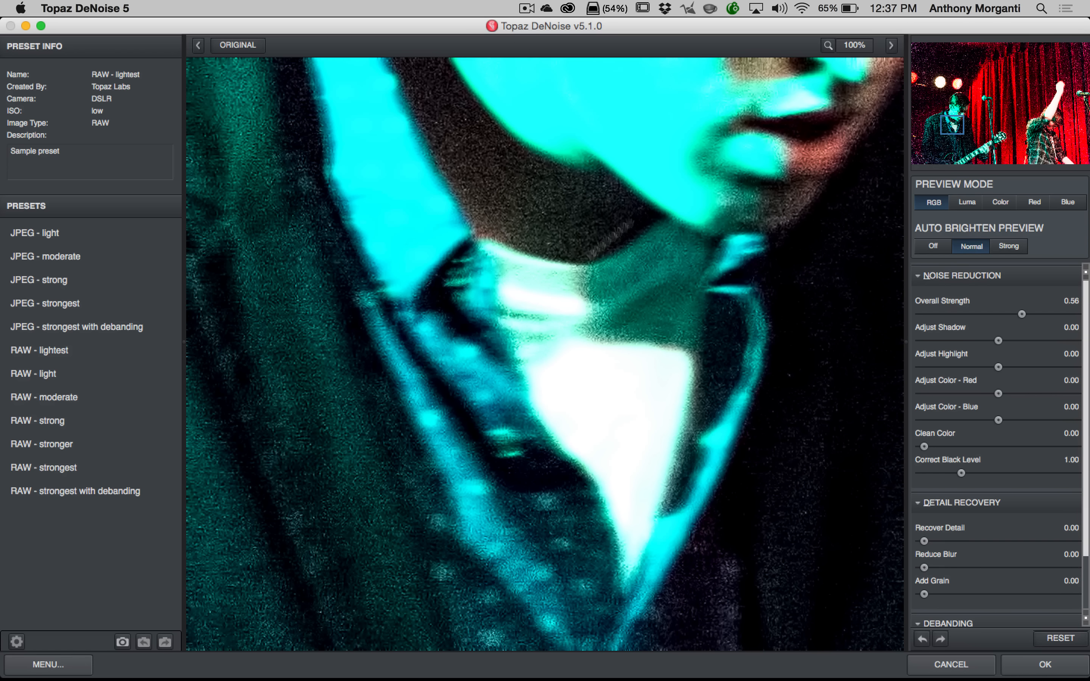
{"action": "left_click_drag", "start_coordinate": [723, 82], "coordinate": [705, 148]}
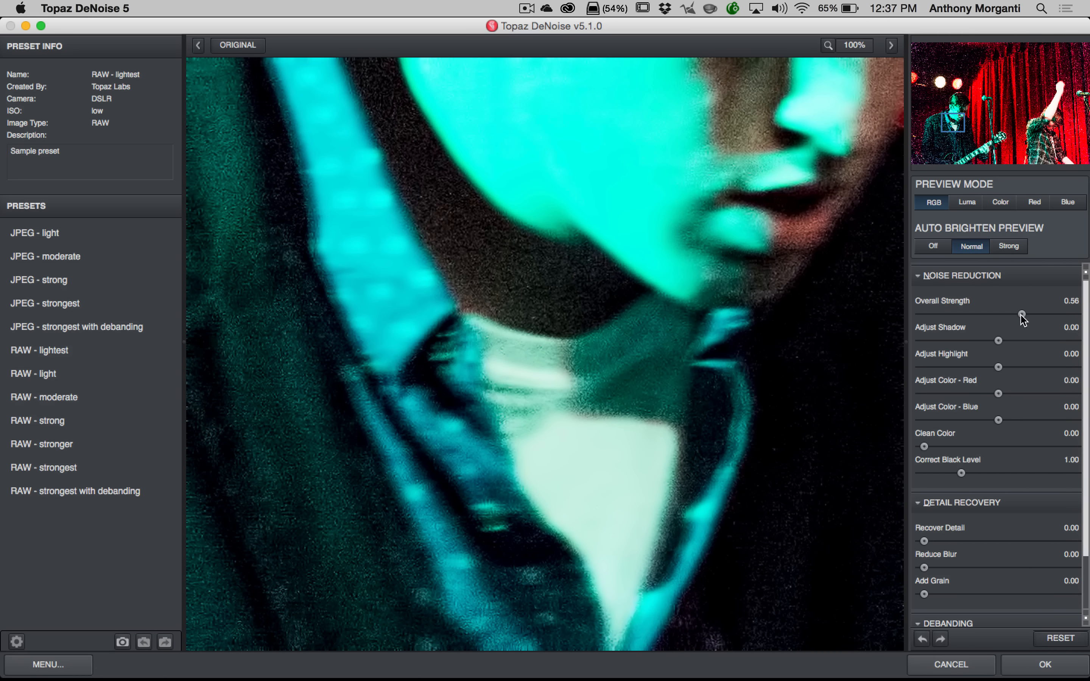
Try stronger noise reduction up to 0.88 on the guitarist, settling Overall Strength at 0.84.
{"action": "left_click_drag", "start_coordinate": [1021, 315], "coordinate": [1031, 315]}
{"action": "left_click_drag", "start_coordinate": [1030, 315], "coordinate": [1038, 315]}
{"action": "left_click_drag", "start_coordinate": [1041, 317], "coordinate": [1043, 318]}
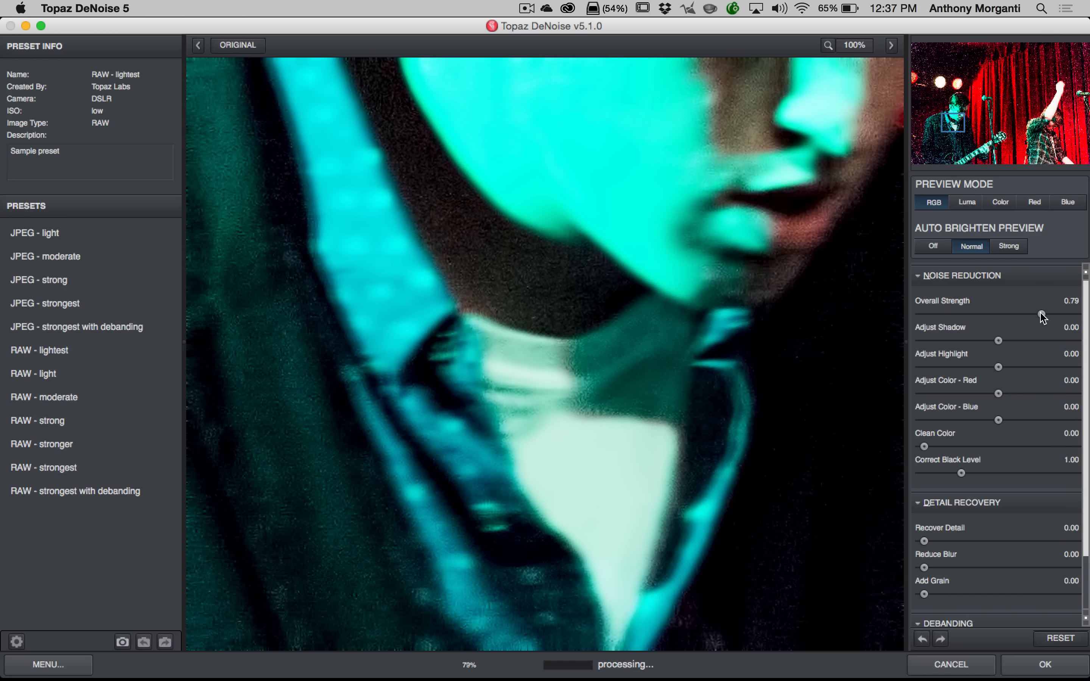
{"action": "left_click_drag", "start_coordinate": [1050, 317], "coordinate": [1051, 318]}
{"action": "left_click", "coordinate": [1056, 315]}
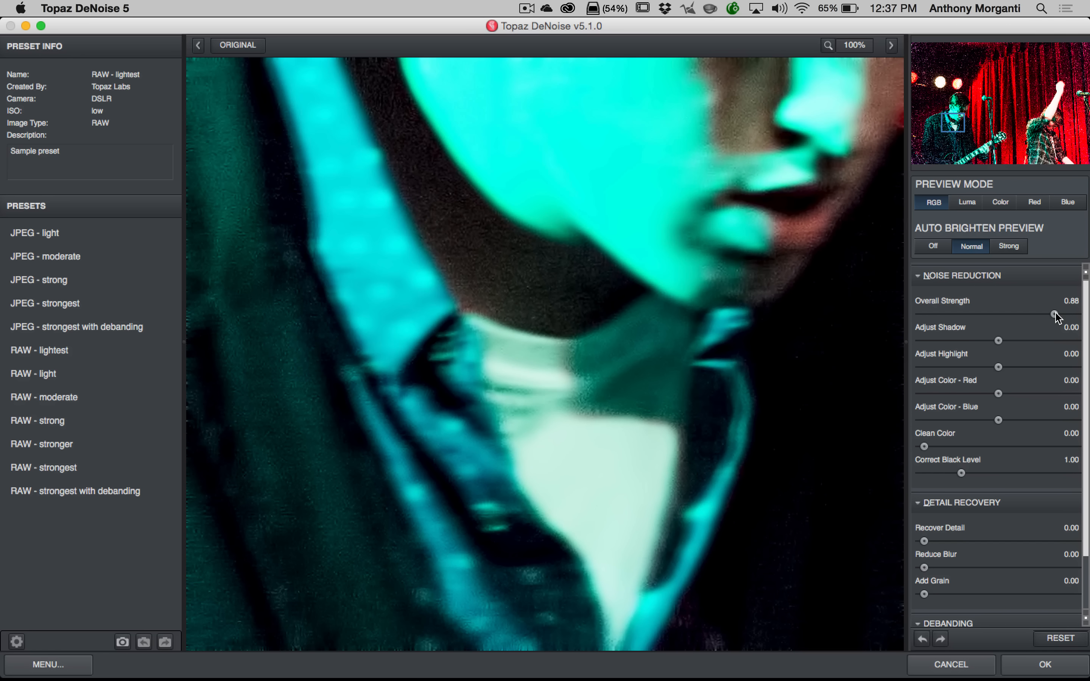
{"action": "left_click", "coordinate": [1051, 315]}
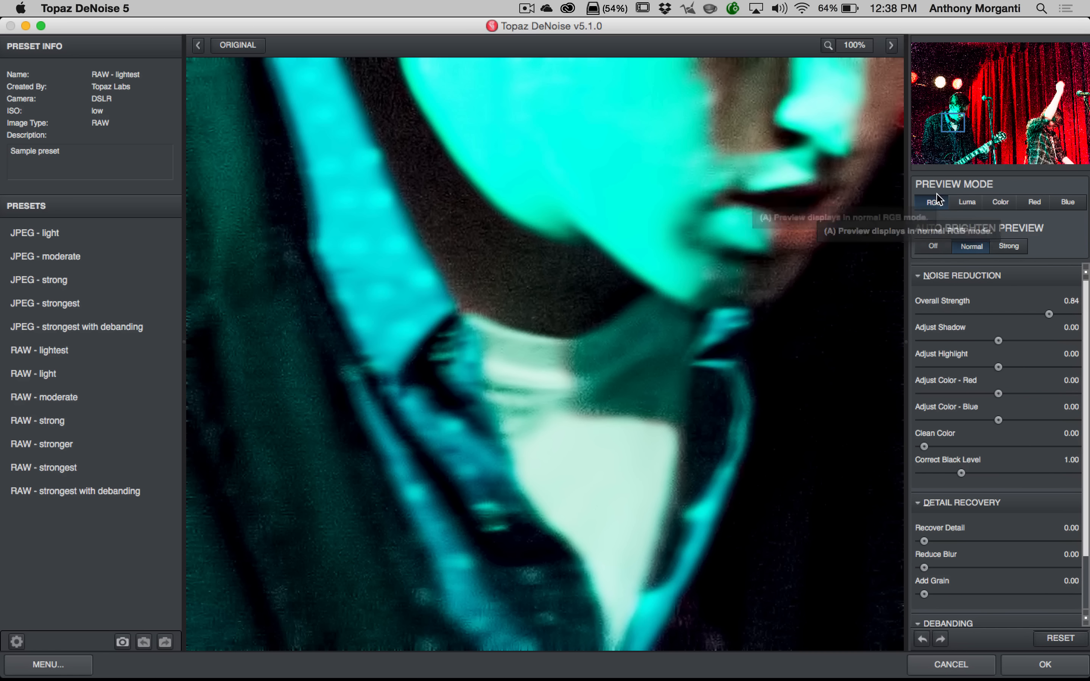
Switch the preview mode to Luma and lower Overall Strength to 0.72.
{"action": "left_click", "coordinate": [968, 202]}
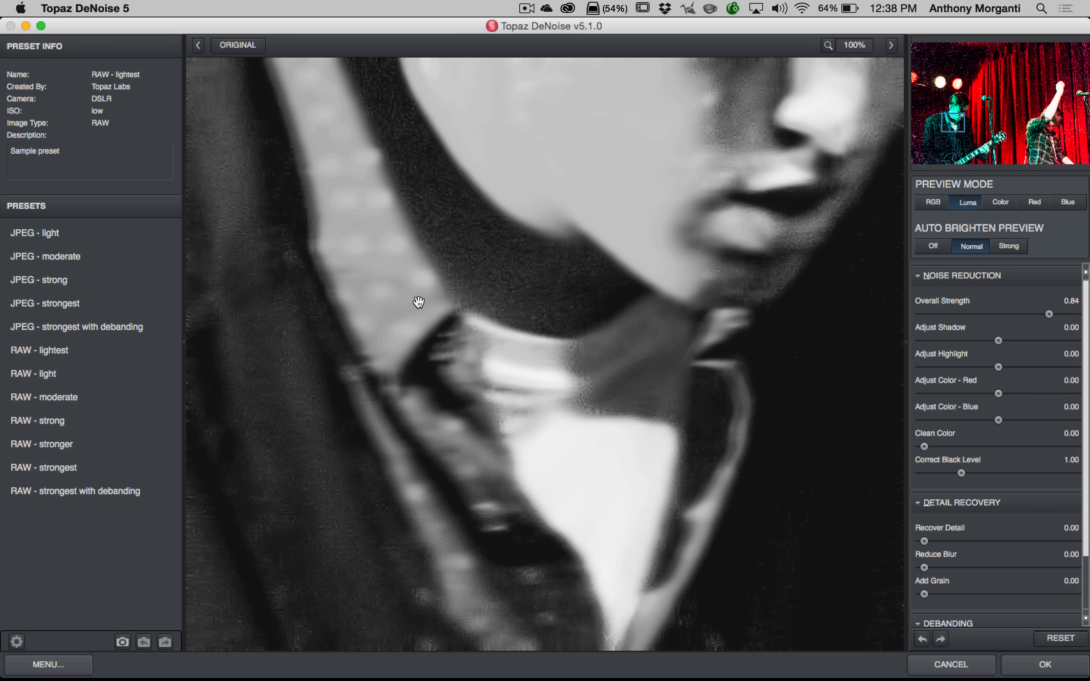
{"action": "left_click_drag", "start_coordinate": [1050, 314], "coordinate": [1037, 315]}
{"action": "left_click_drag", "start_coordinate": [1037, 314], "coordinate": [1031, 314]}
{"action": "left_click", "coordinate": [1026, 315]}
{"action": "left_click_drag", "start_coordinate": [1031, 316], "coordinate": [1034, 317]}
Bring the guitarist's dark jacket into the preview and set Adjust Shadow to 0.24.
{"action": "left_click_drag", "start_coordinate": [873, 447], "coordinate": [500, 403]}
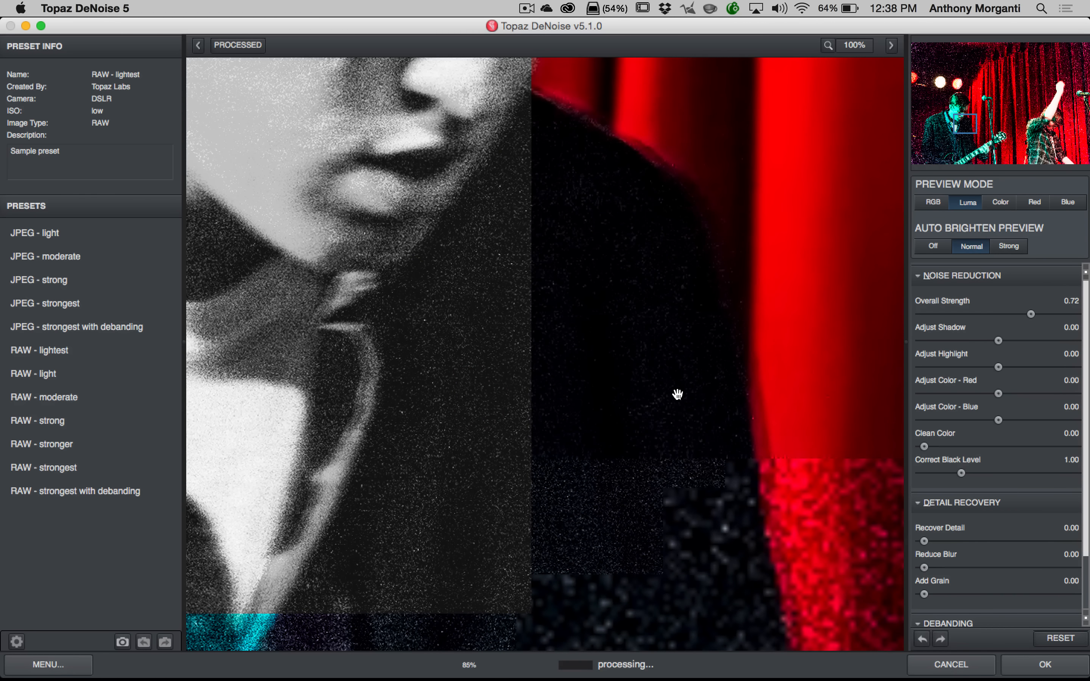
{"action": "left_click", "coordinate": [568, 296]}
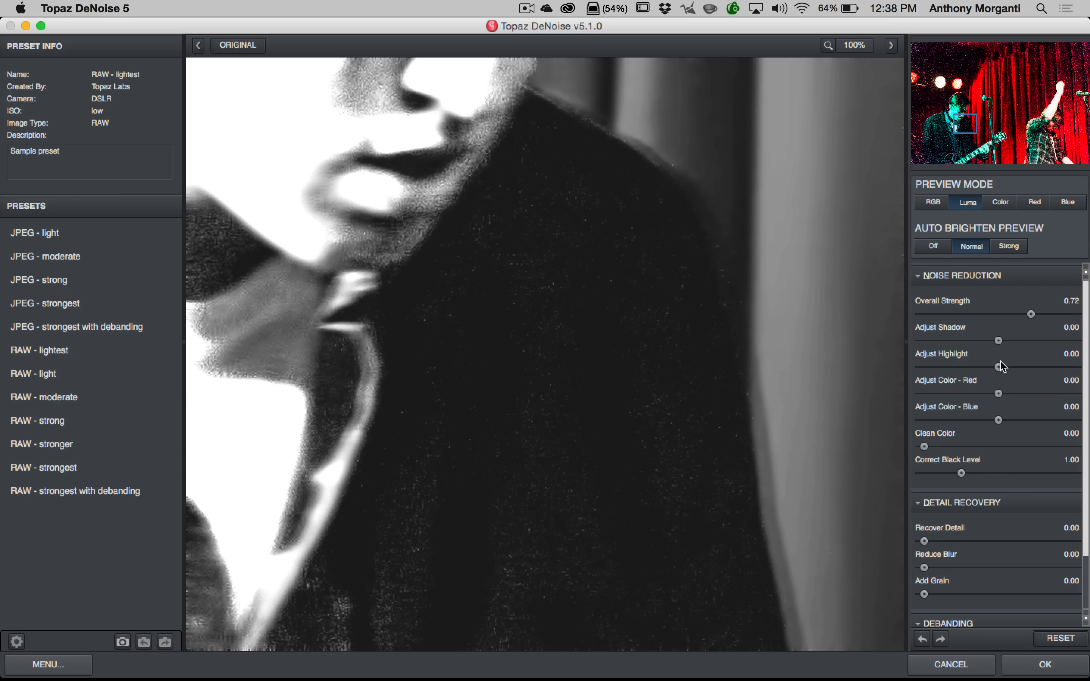
{"action": "left_click", "coordinate": [1012, 342]}
{"action": "left_click", "coordinate": [1017, 341]}
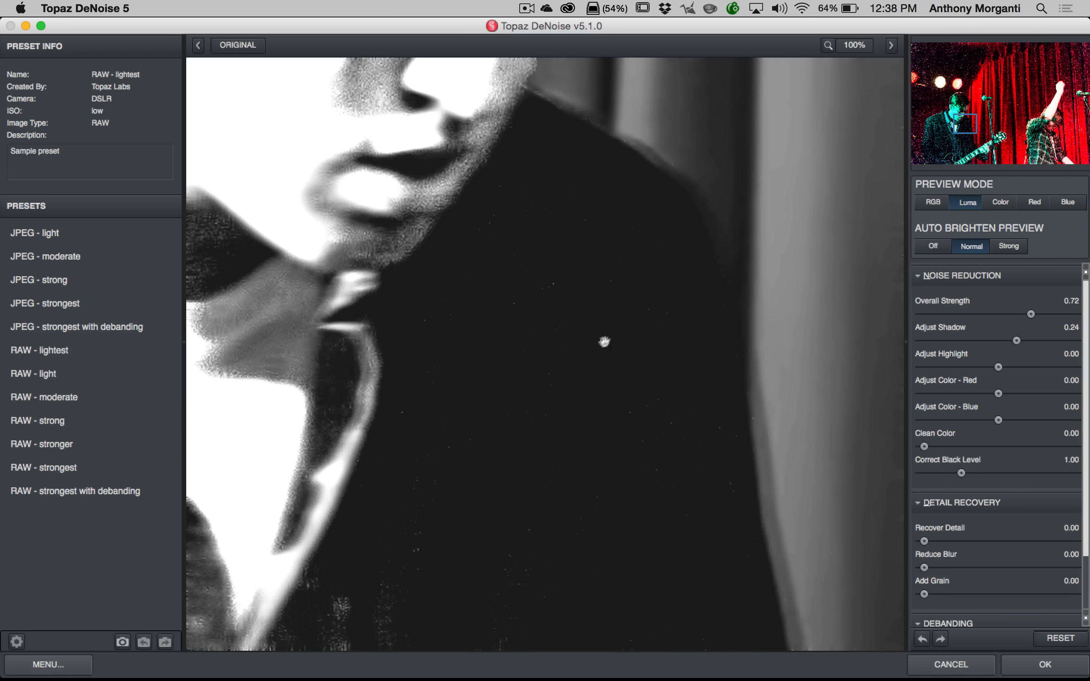
Examine the remaining luminance noise on the guitarist's jacket, collar, face and hair, and around the bright stage light.
{"action": "left_click_drag", "start_coordinate": [523, 453], "coordinate": [632, 306]}
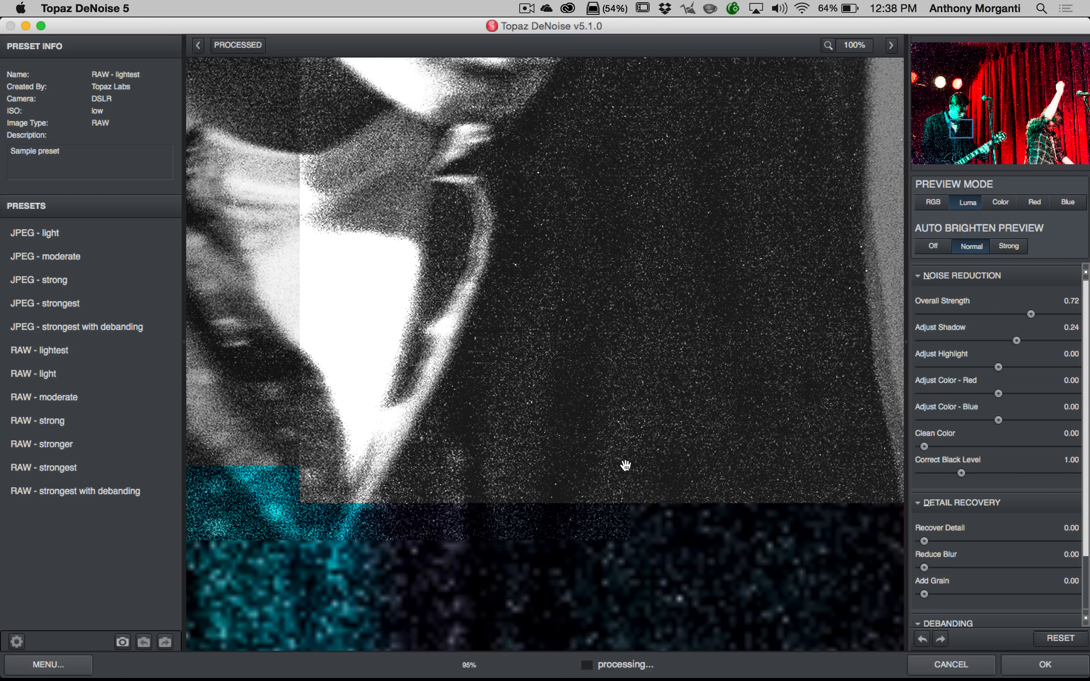
{"action": "left_click_drag", "start_coordinate": [504, 497], "coordinate": [523, 452]}
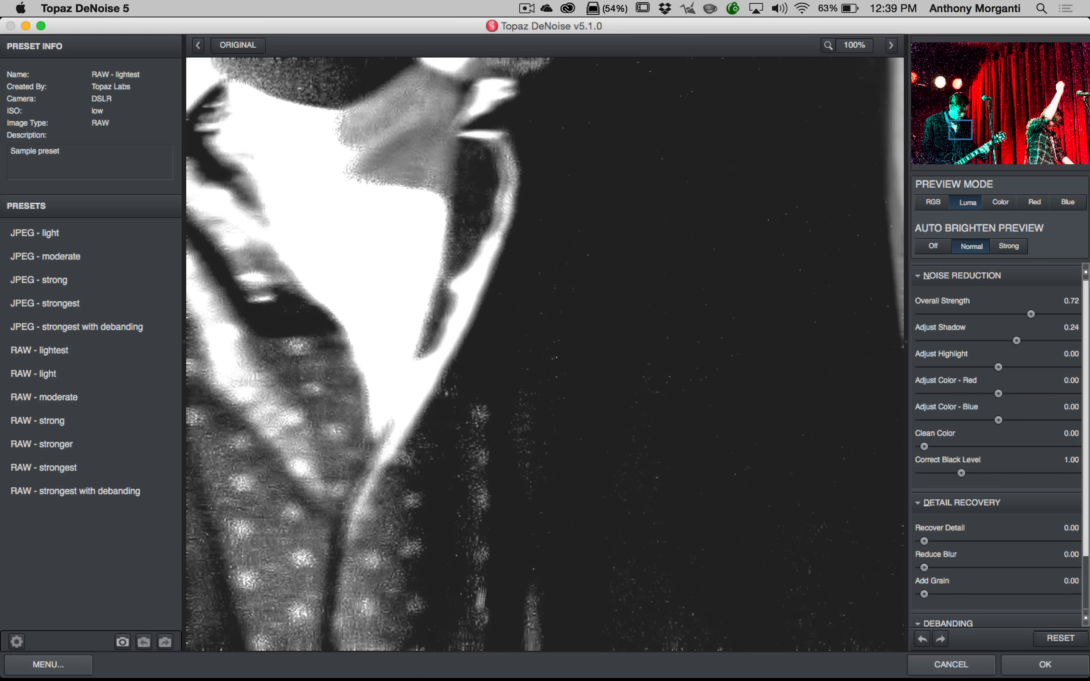
{"action": "left_click_drag", "start_coordinate": [769, 379], "coordinate": [768, 523]}
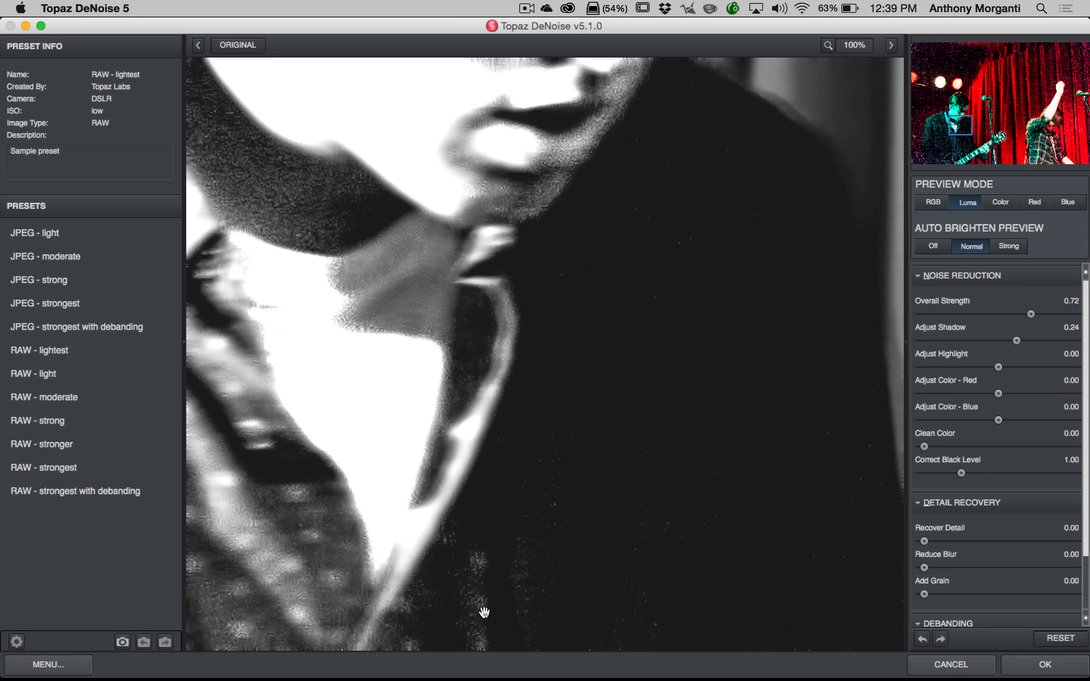
{"action": "left_click_drag", "start_coordinate": [531, 478], "coordinate": [692, 470]}
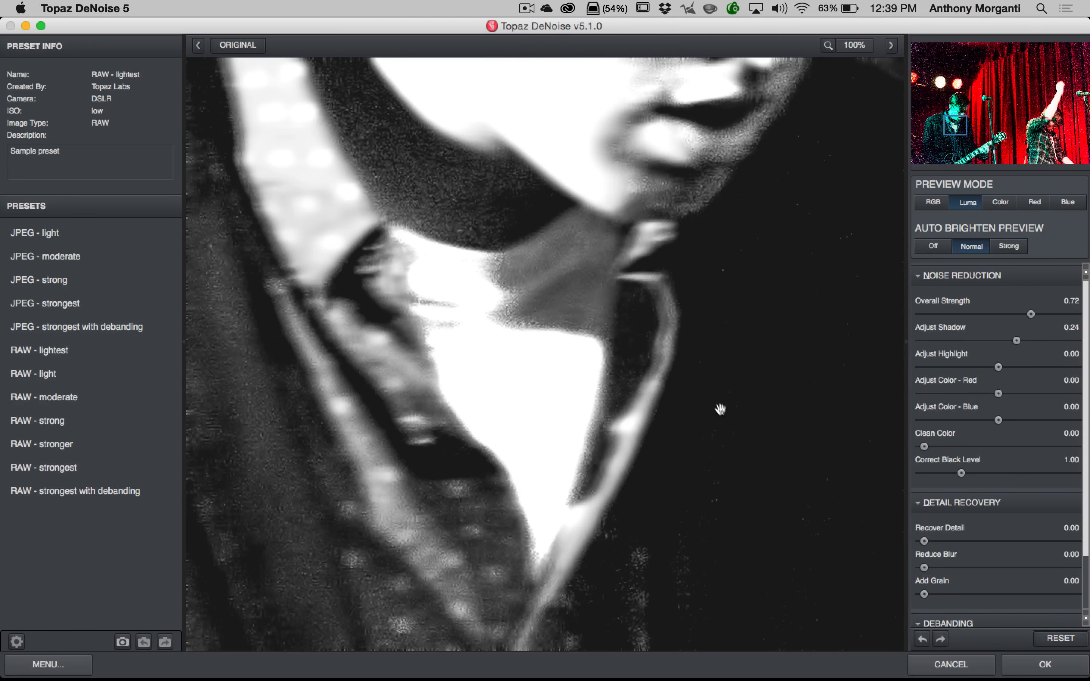
{"action": "left_click_drag", "start_coordinate": [720, 409], "coordinate": [773, 583]}
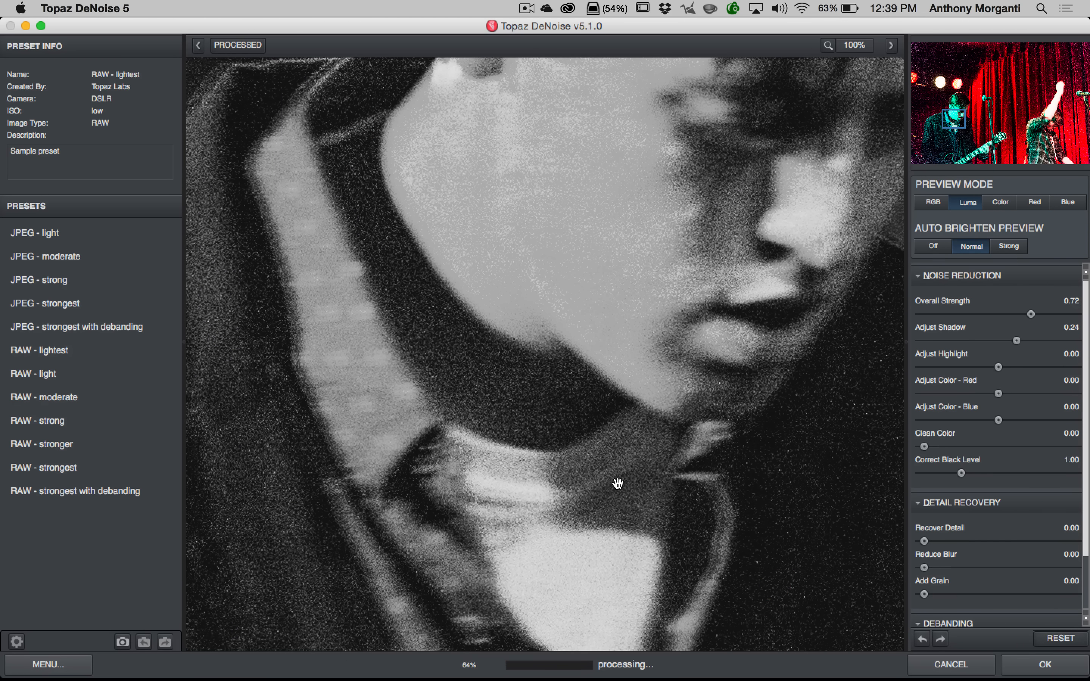
{"action": "left_click_drag", "start_coordinate": [618, 485], "coordinate": [616, 487]}
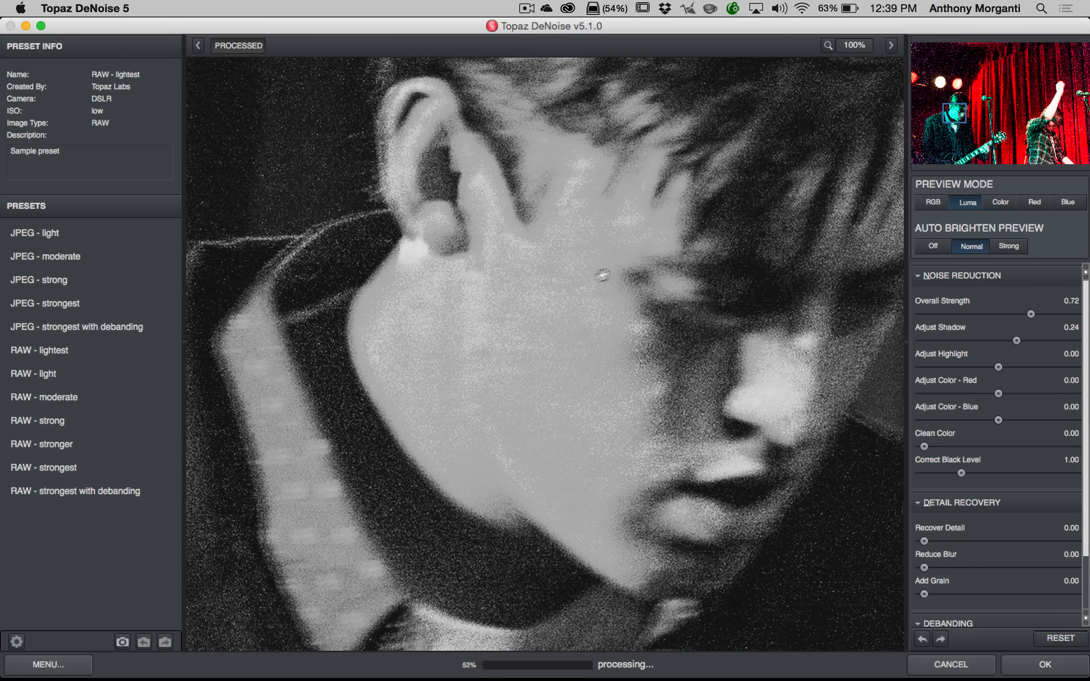
{"action": "left_click_drag", "start_coordinate": [567, 333], "coordinate": [736, 412]}
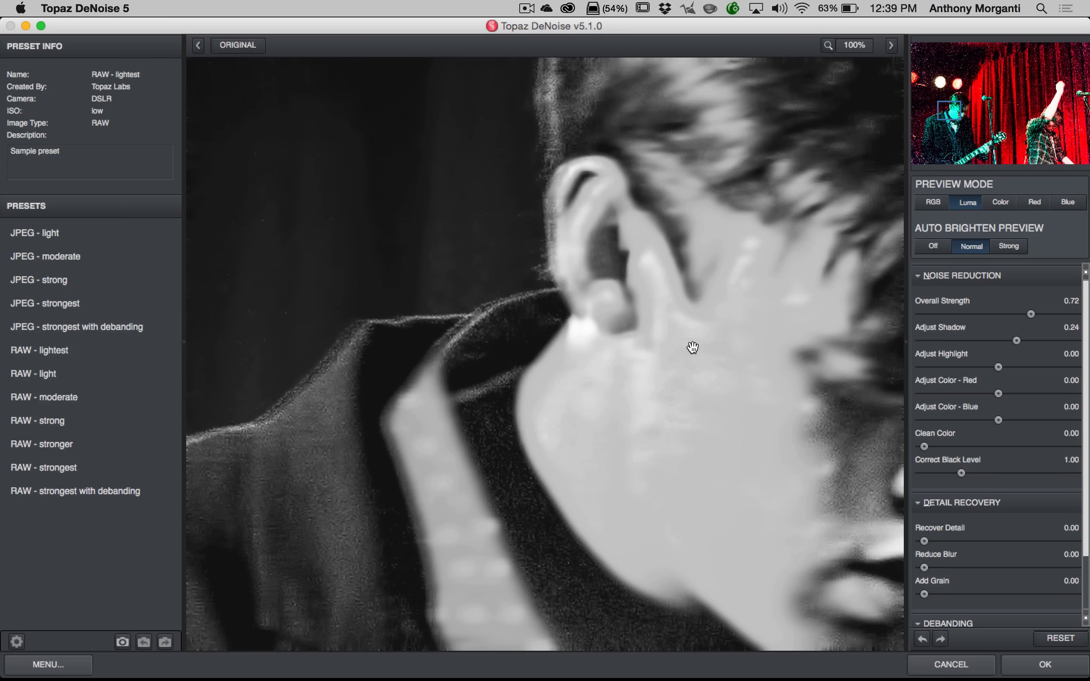
{"action": "left_click_drag", "start_coordinate": [637, 406], "coordinate": [204, 392]}
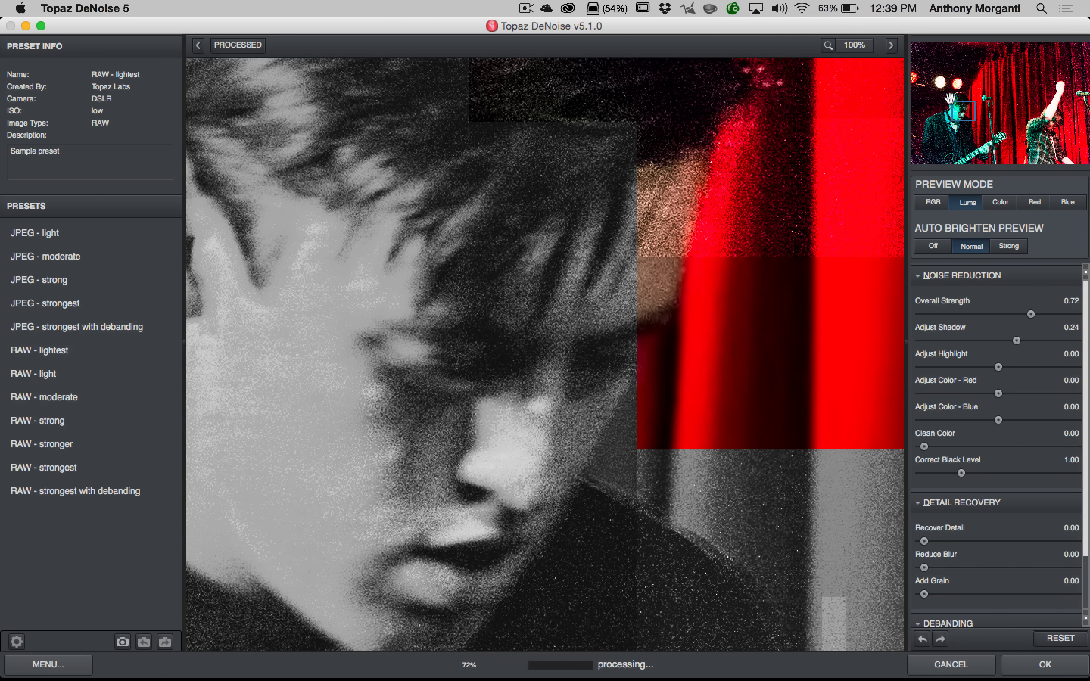
{"action": "left_click", "coordinate": [940, 84]}
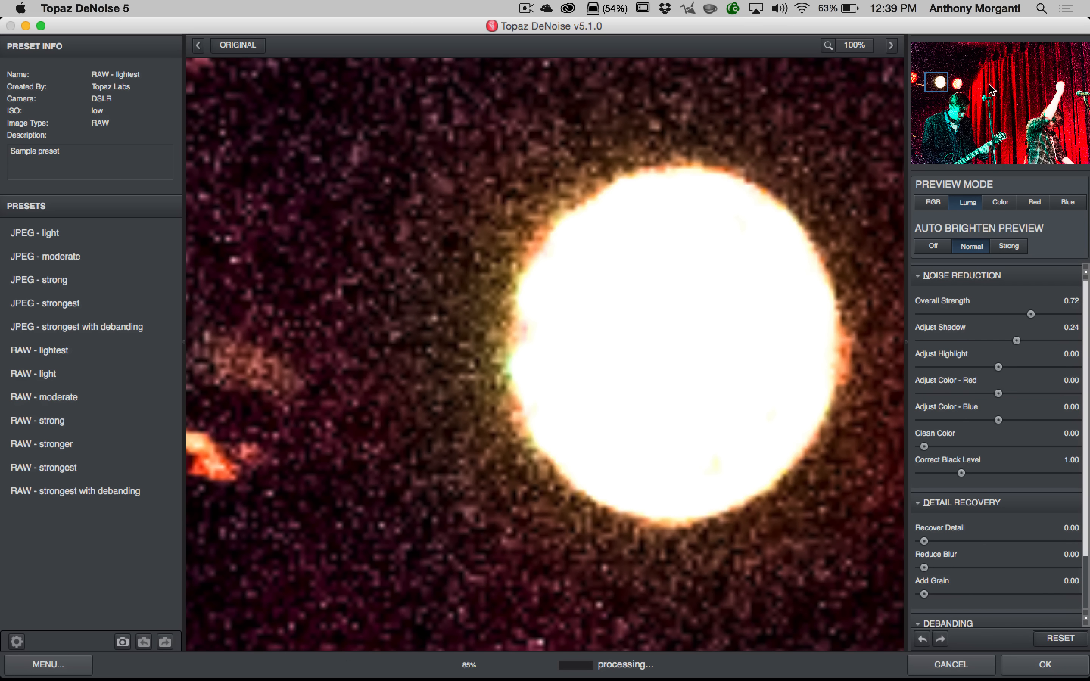
Return the preview to the guitarist's face and collar and set Adjust Highlight to 0.35.
{"action": "left_click", "coordinate": [984, 98]}
{"action": "left_click_drag", "start_coordinate": [983, 98], "coordinate": [959, 123]}
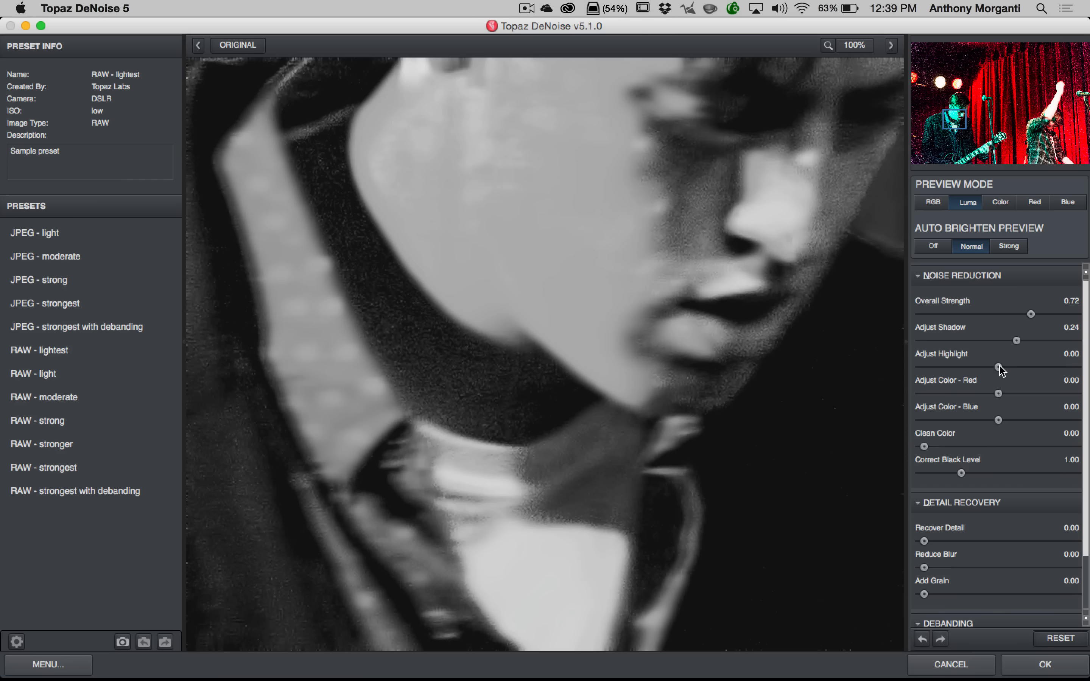
{"action": "left_click_drag", "start_coordinate": [997, 364], "coordinate": [1019, 367]}
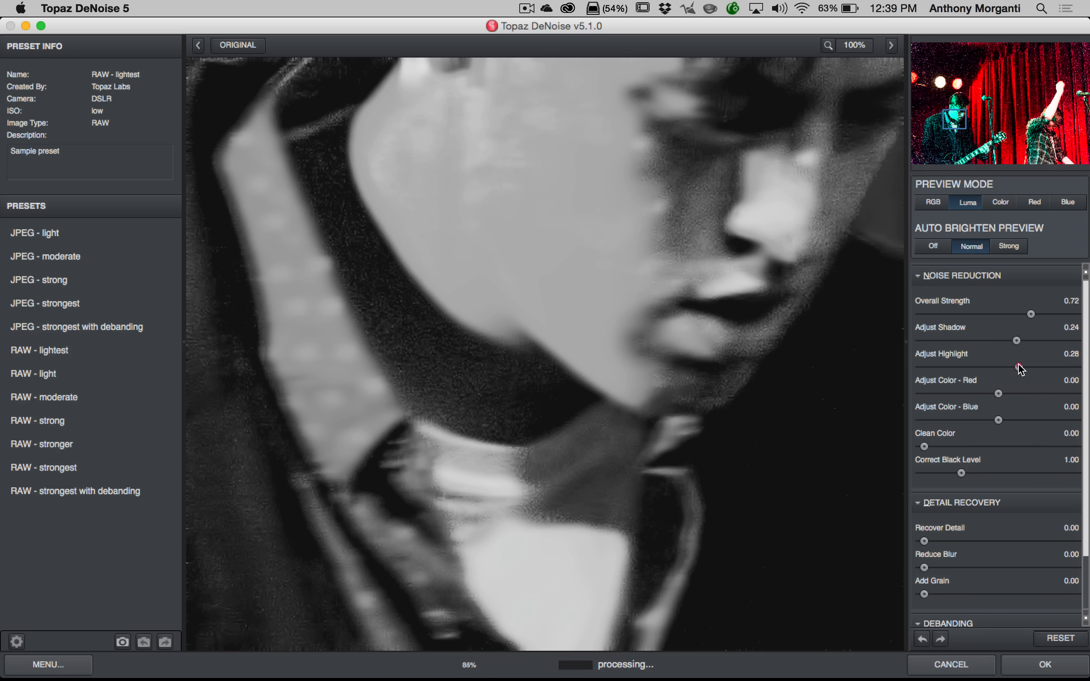
{"action": "left_click_drag", "start_coordinate": [1021, 369], "coordinate": [1027, 370]}
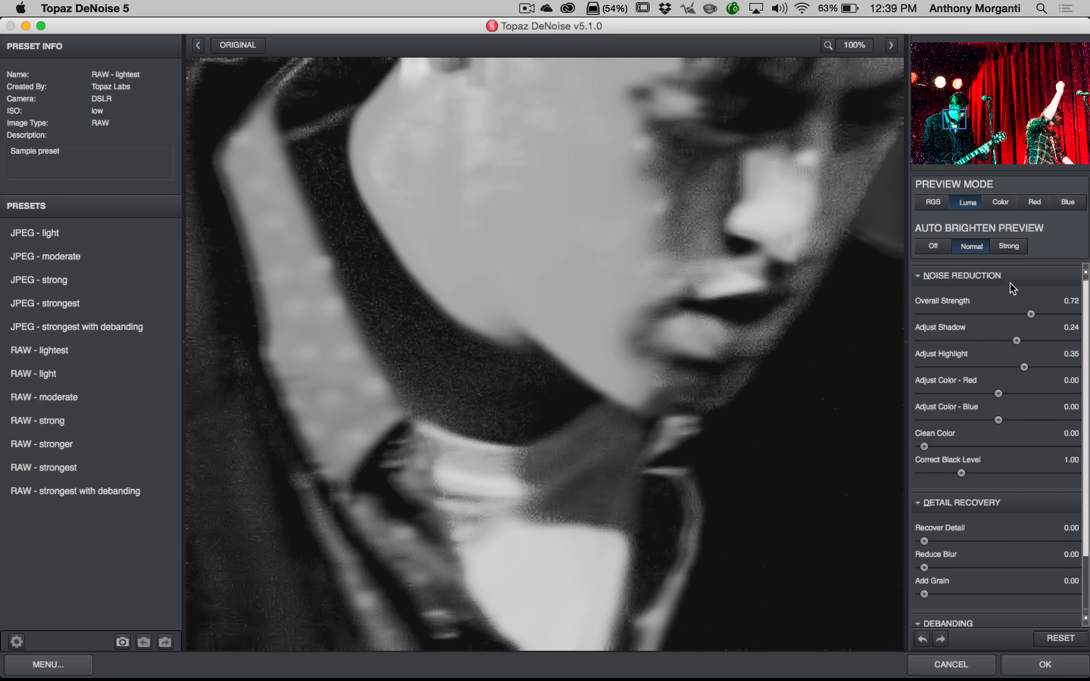
Switch the preview mode to Red, bring the curtain beside the guitarist's face into the preview and set Adjust Color - Red to 0.15.
{"action": "left_click", "coordinate": [1043, 203]}
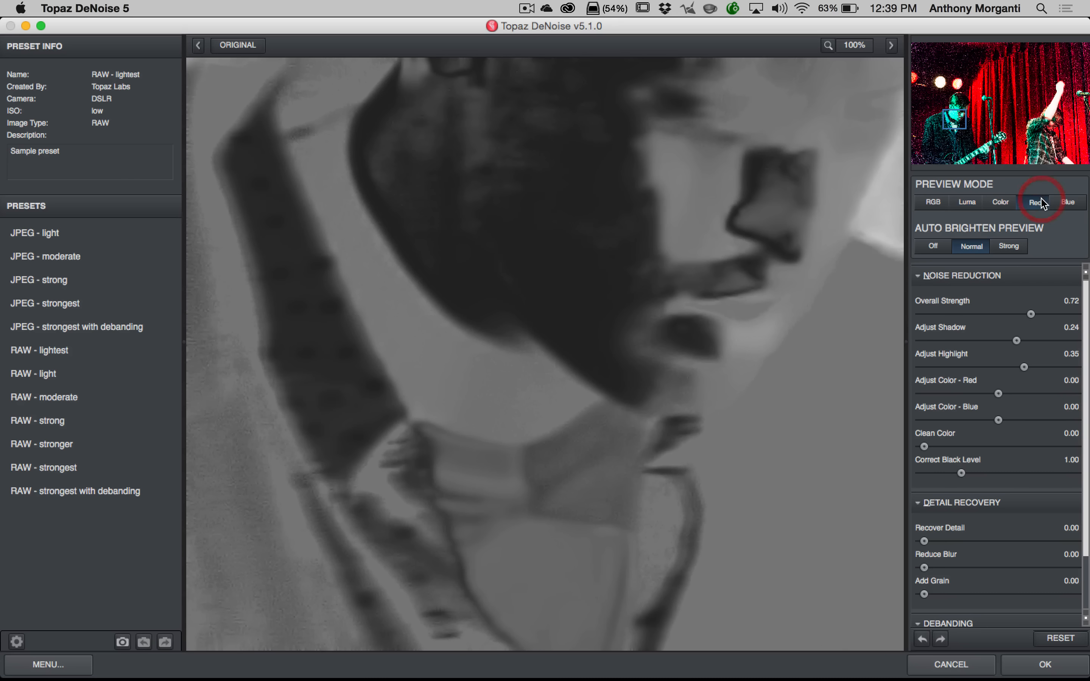
{"action": "left_click_drag", "start_coordinate": [829, 396], "coordinate": [554, 477]}
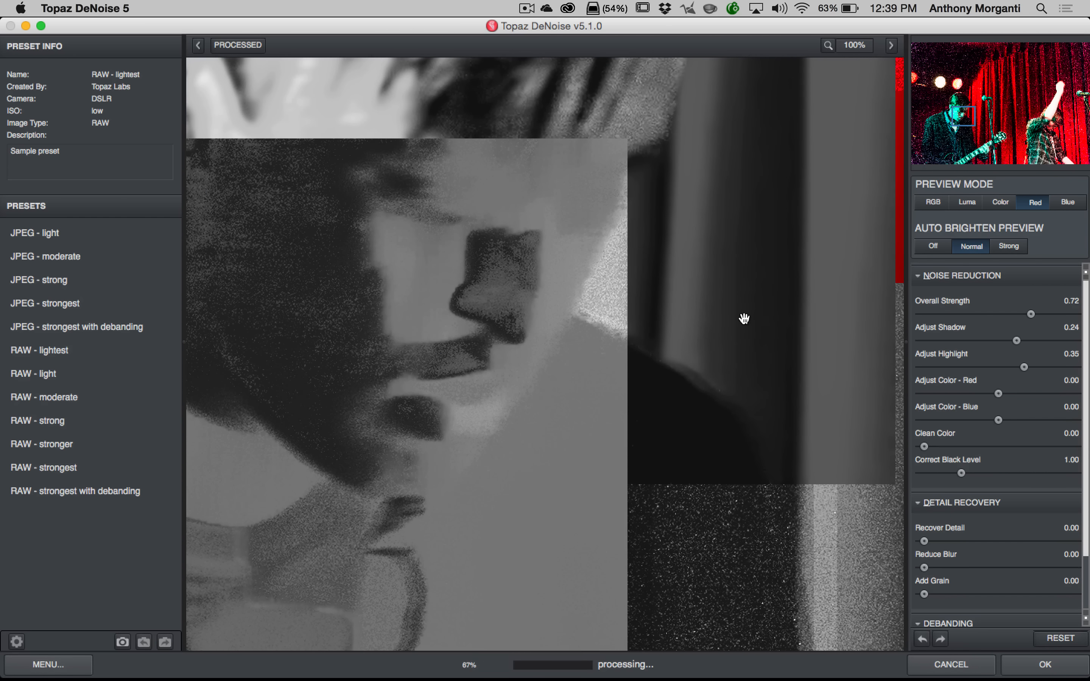
{"action": "left_click", "coordinate": [665, 344]}
{"action": "left_click", "coordinate": [735, 206]}
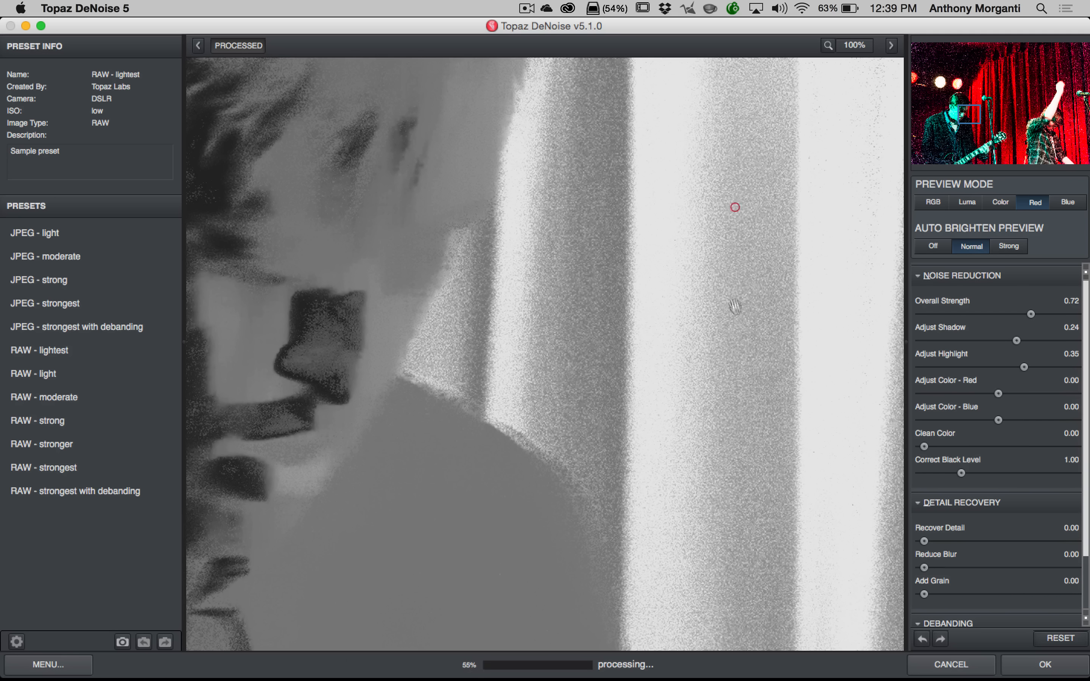
{"action": "left_click_drag", "start_coordinate": [813, 305], "coordinate": [765, 314]}
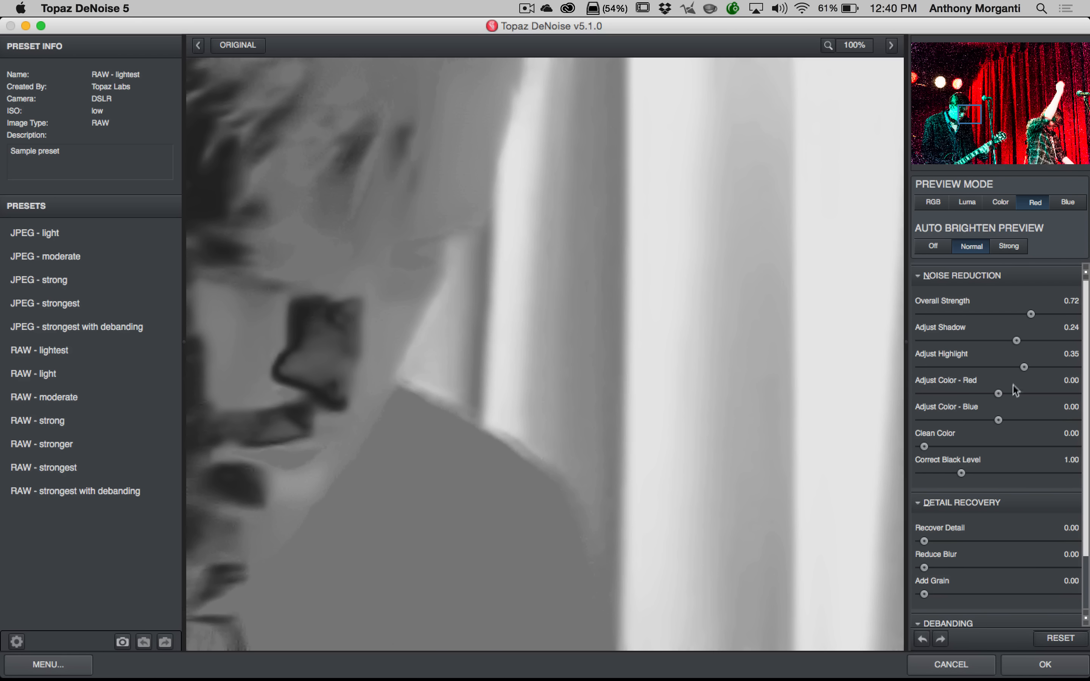
{"action": "left_click_drag", "start_coordinate": [1000, 395], "coordinate": [1024, 395]}
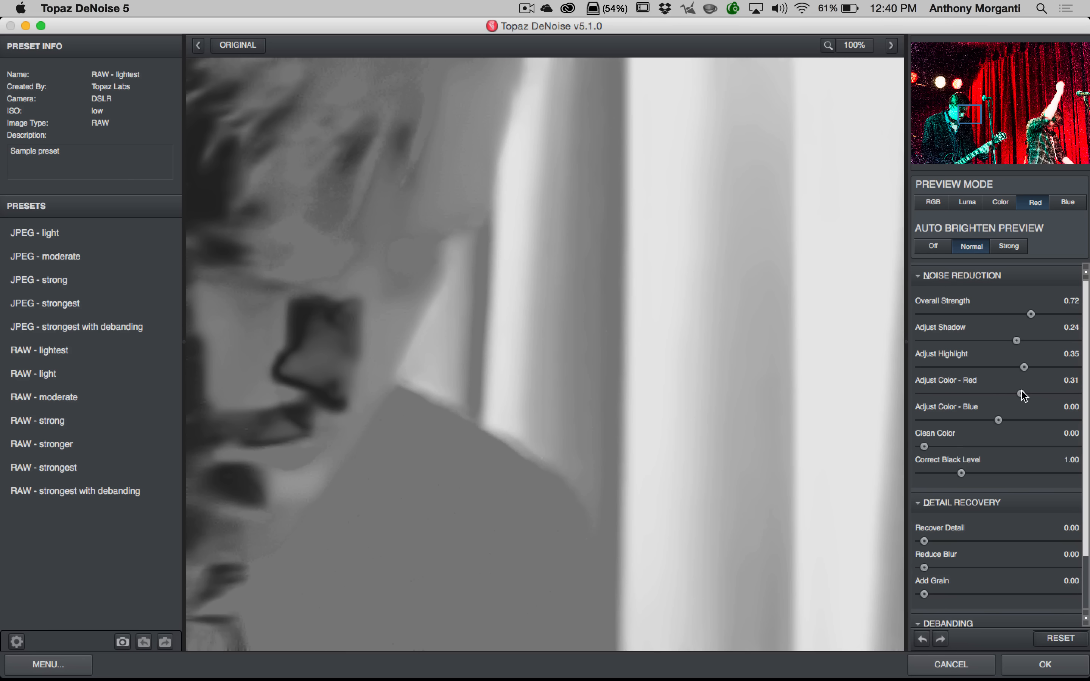
{"action": "left_click", "coordinate": [1022, 395]}
{"action": "left_click_drag", "start_coordinate": [1022, 393], "coordinate": [1016, 394]}
{"action": "left_click_drag", "start_coordinate": [1016, 393], "coordinate": [1013, 393]}
{"action": "left_click_drag", "start_coordinate": [1010, 393], "coordinate": [1008, 394]}
{"action": "left_click_drag", "start_coordinate": [1010, 393], "coordinate": [1012, 394]}
Preview the guitarist's lower jacket in Blue mode with Strong auto brightening and set Adjust Color - Blue to 0.46.
{"action": "left_click", "coordinate": [1071, 203]}
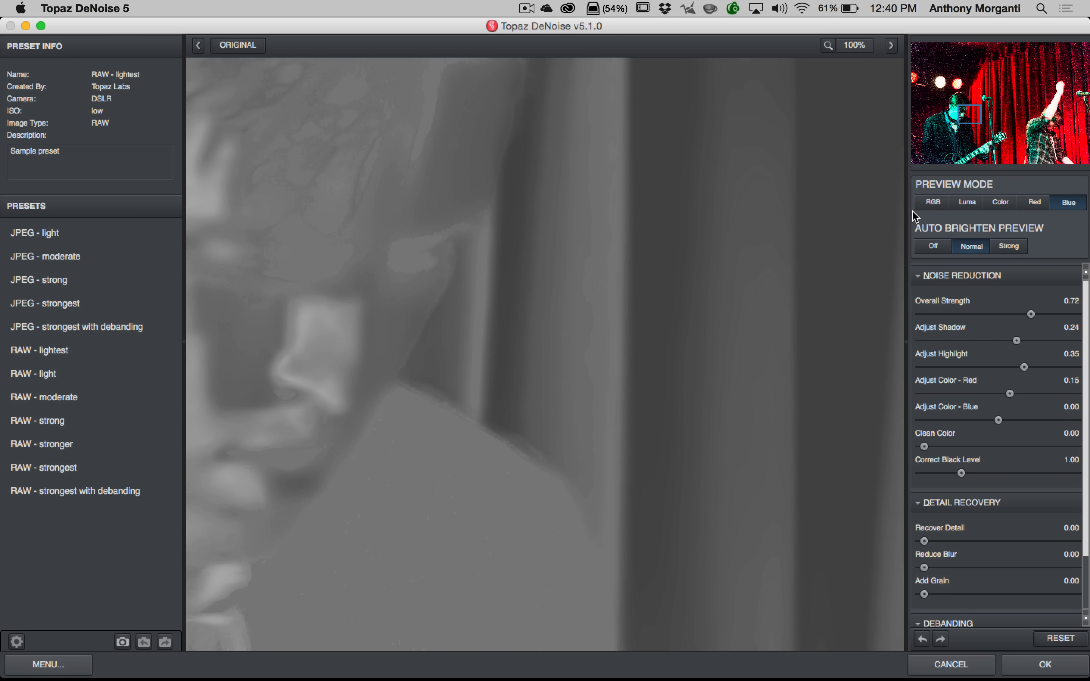
{"action": "left_click_drag", "start_coordinate": [974, 116], "coordinate": [948, 164]}
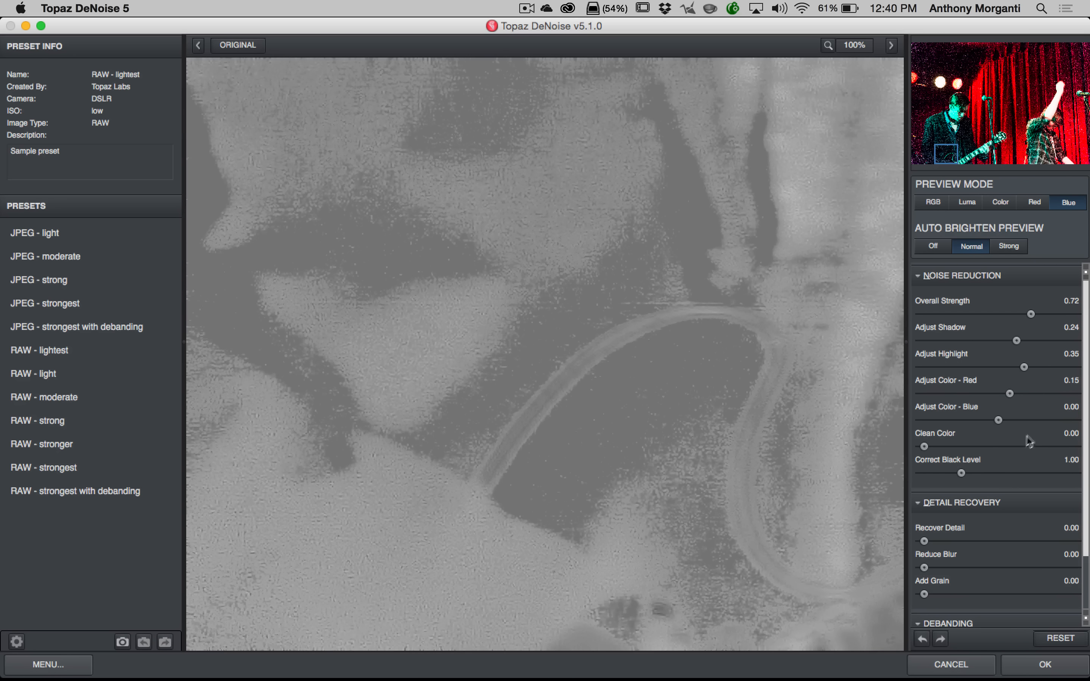
{"action": "left_click", "coordinate": [1000, 247]}
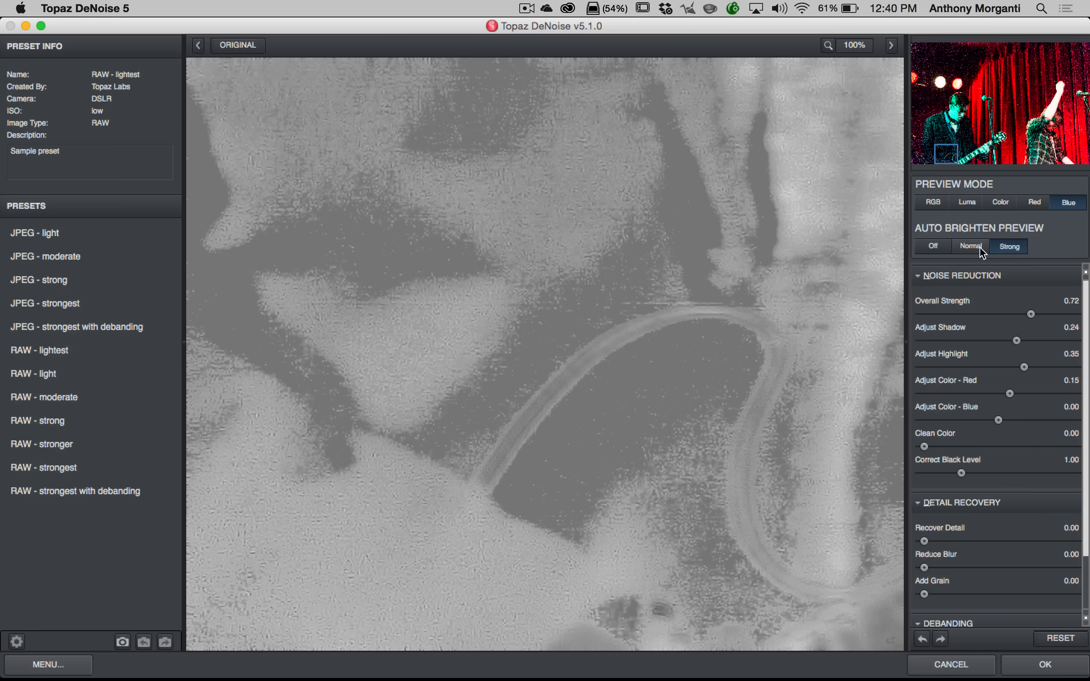
{"action": "left_click", "coordinate": [1027, 419]}
{"action": "left_click", "coordinate": [1029, 419]}
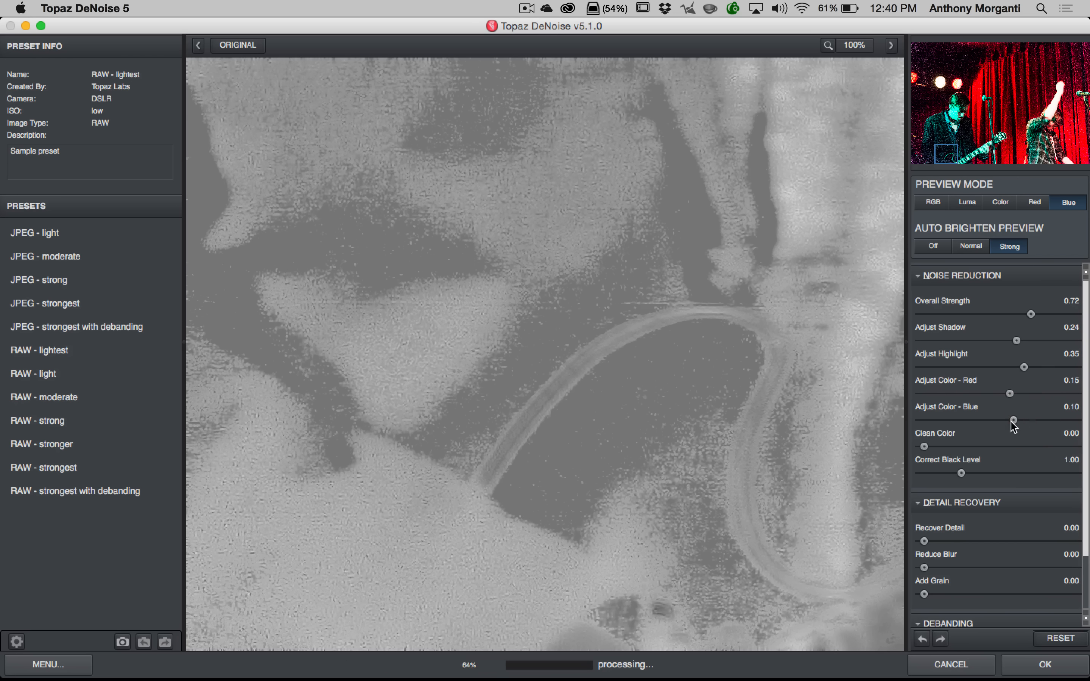
{"action": "left_click", "coordinate": [1029, 420]}
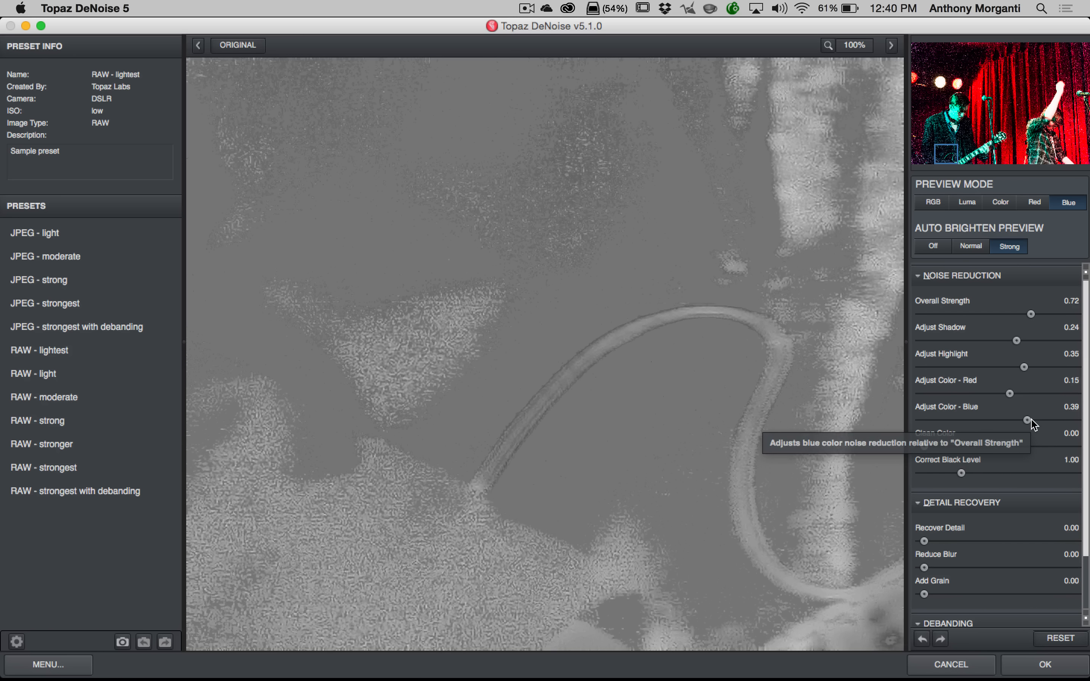
{"action": "left_click", "coordinate": [1034, 420]}
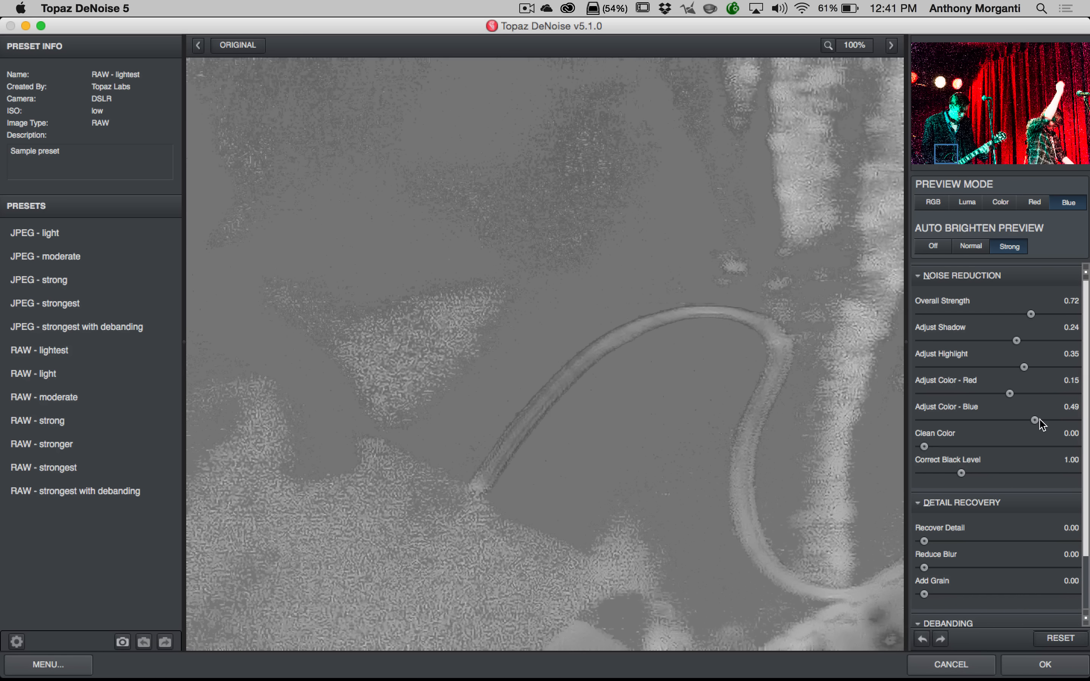
{"action": "left_click", "coordinate": [1049, 420]}
{"action": "left_click", "coordinate": [1040, 421]}
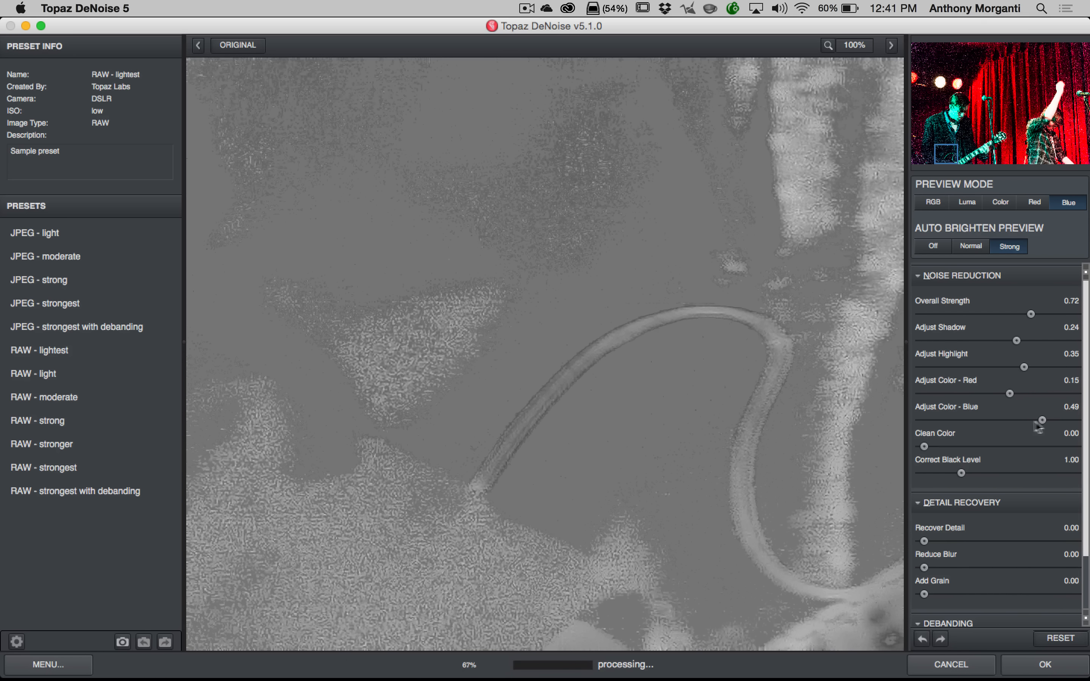
{"action": "left_click_drag", "start_coordinate": [1043, 421], "coordinate": [1034, 420]}
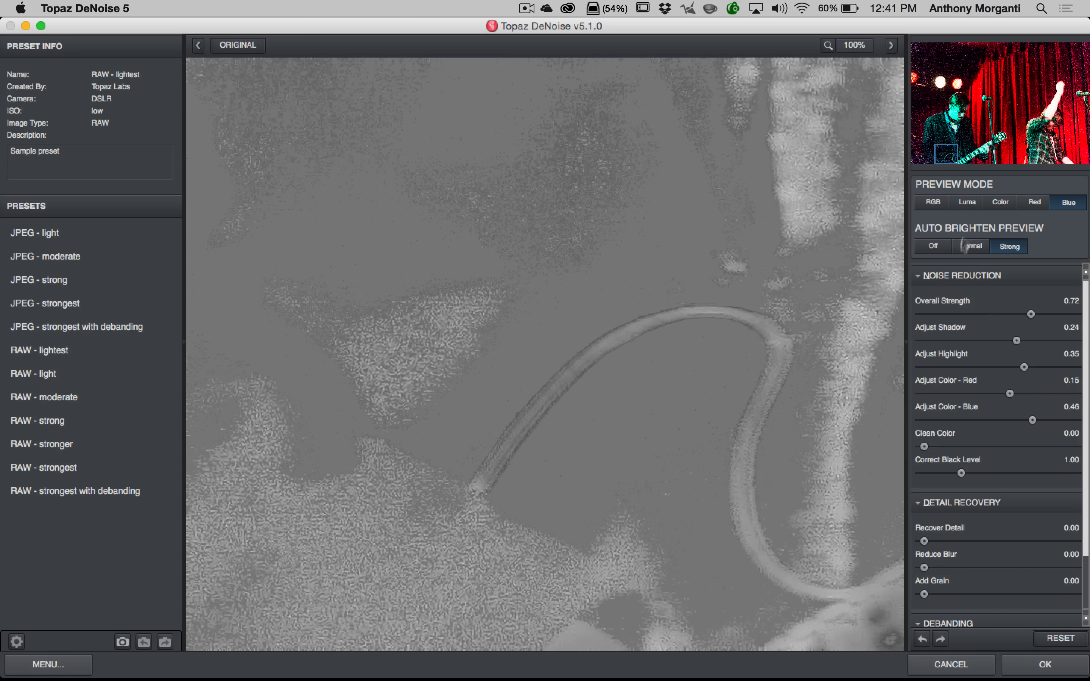
Switch the preview mode to Color, try several Clean Color strengths on the jacket area and set it to 0.11.
{"action": "left_click", "coordinate": [1000, 204]}
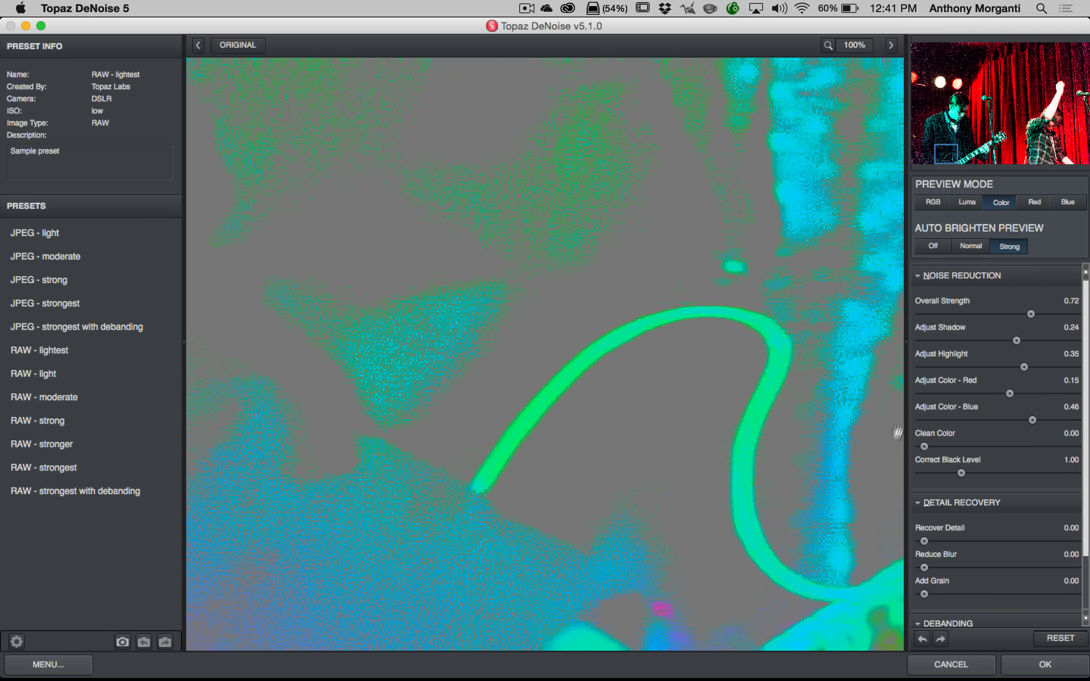
{"action": "left_click_drag", "start_coordinate": [493, 547], "coordinate": [596, 475]}
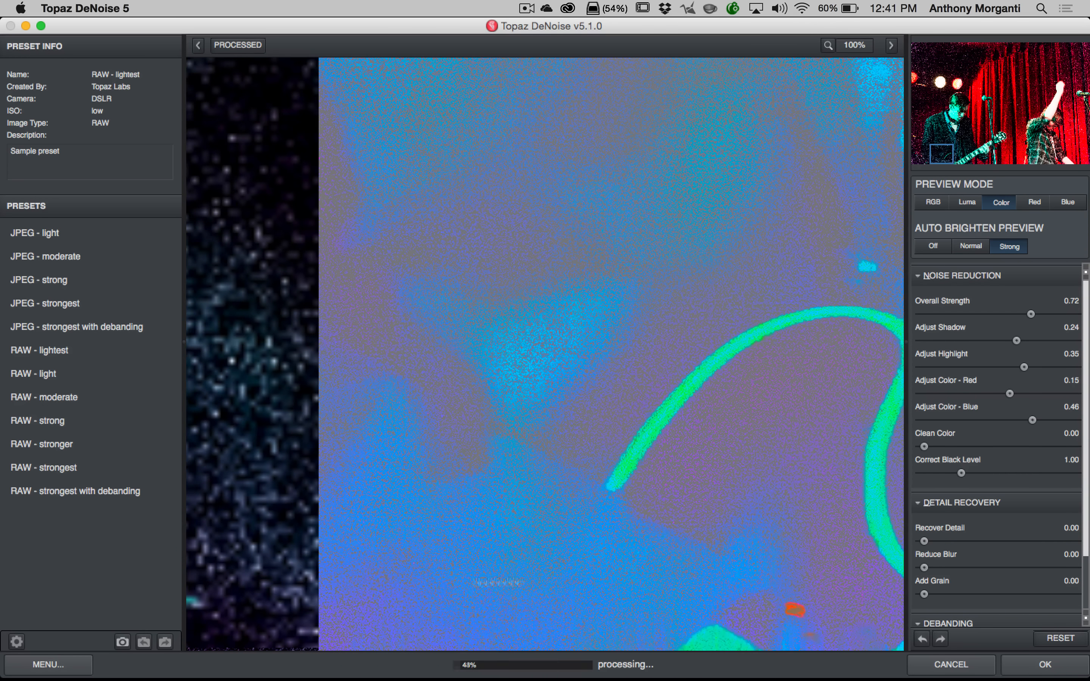
{"action": "left_click_drag", "start_coordinate": [924, 446], "coordinate": [941, 448]}
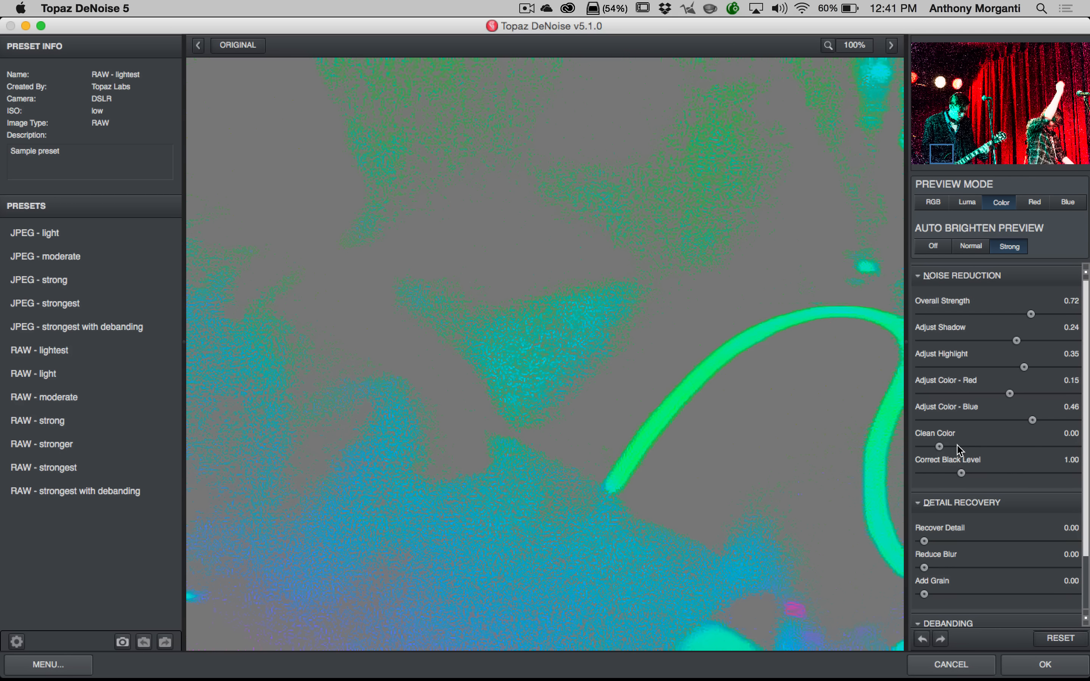
{"action": "left_click_drag", "start_coordinate": [940, 447], "coordinate": [1081, 449]}
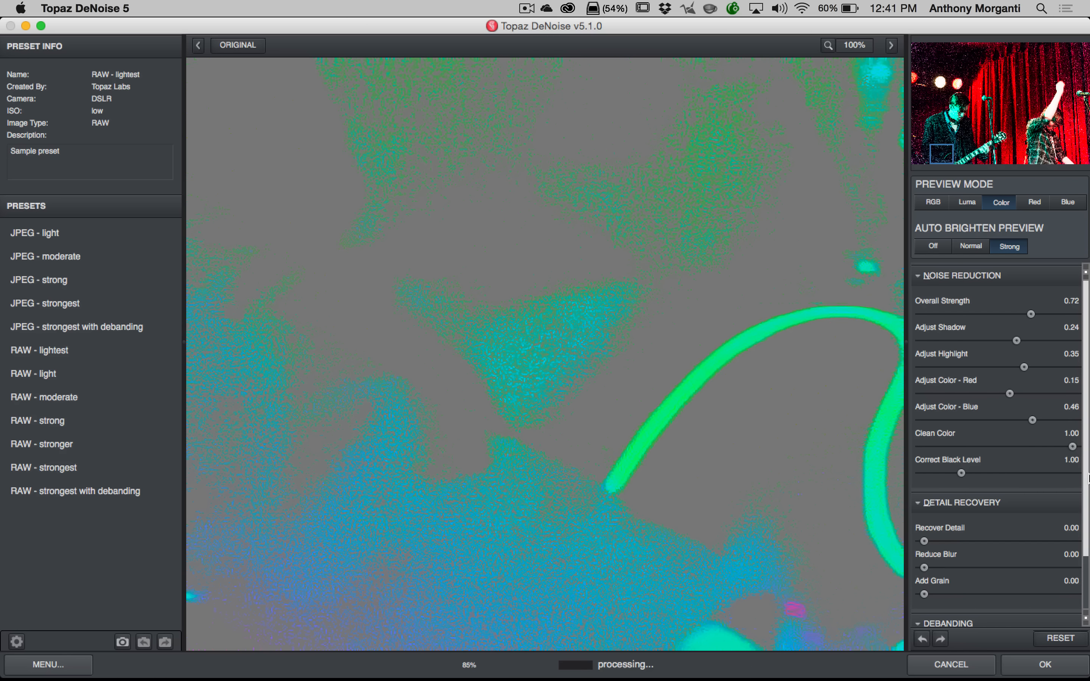
{"action": "left_click_drag", "start_coordinate": [1073, 449], "coordinate": [1025, 450]}
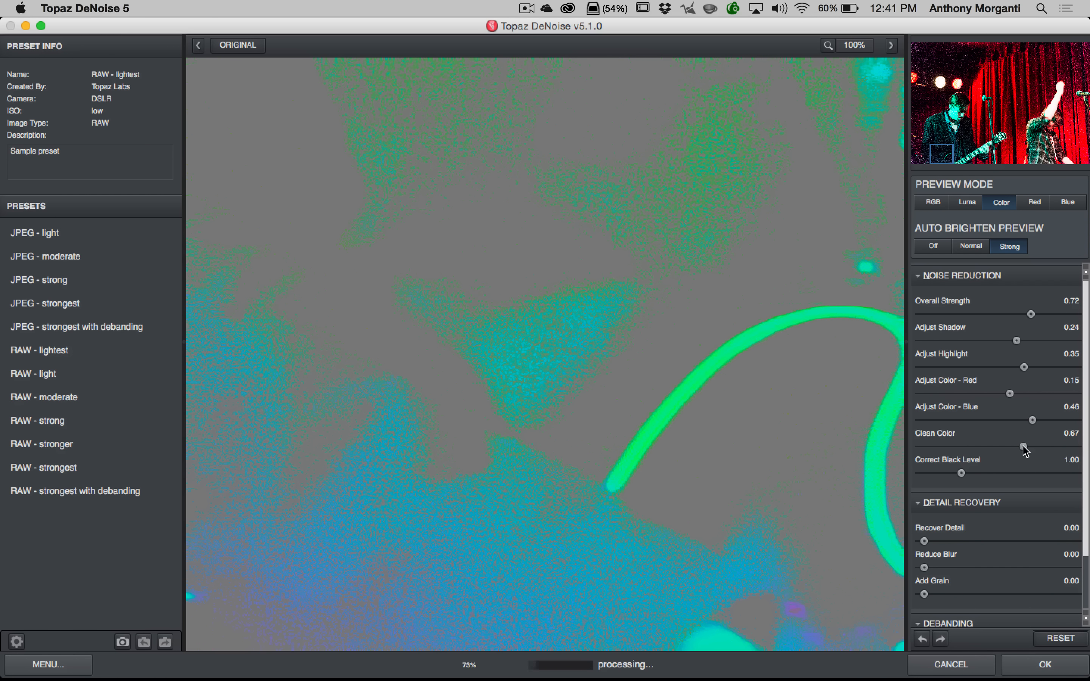
{"action": "left_click_drag", "start_coordinate": [1024, 450], "coordinate": [963, 450]}
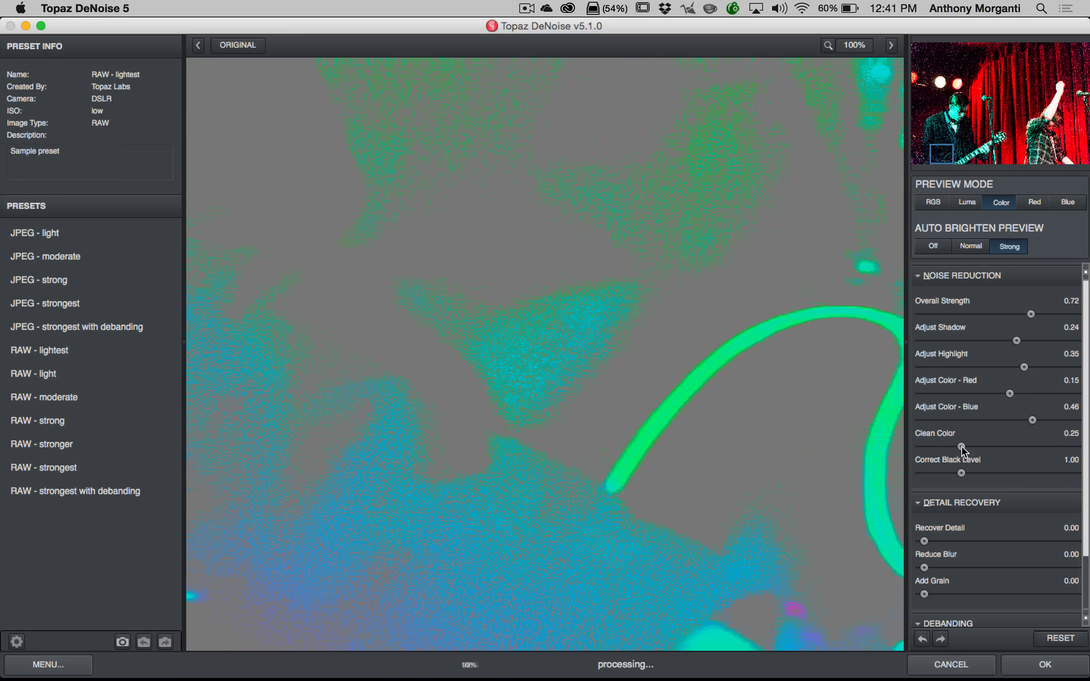
{"action": "left_click_drag", "start_coordinate": [963, 449], "coordinate": [941, 449]}
Return the preview mode to RGB, show the dark area above the stage lights and set Correct Black Level to 2.34.
{"action": "left_click", "coordinate": [934, 203]}
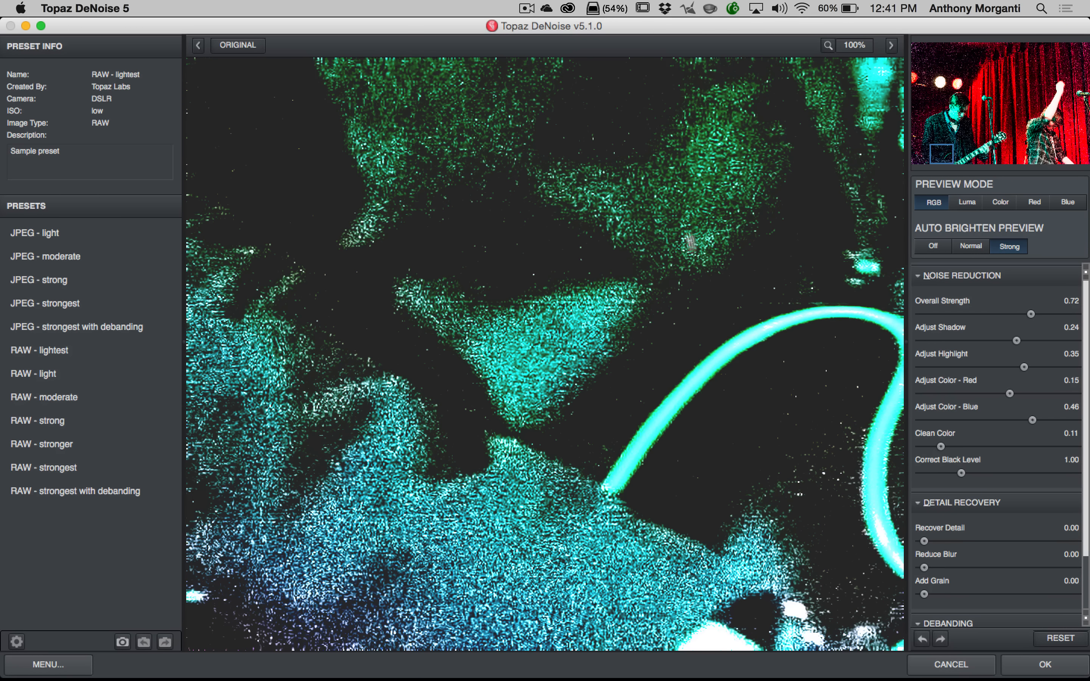
{"action": "left_click_drag", "start_coordinate": [704, 199], "coordinate": [342, 651]}
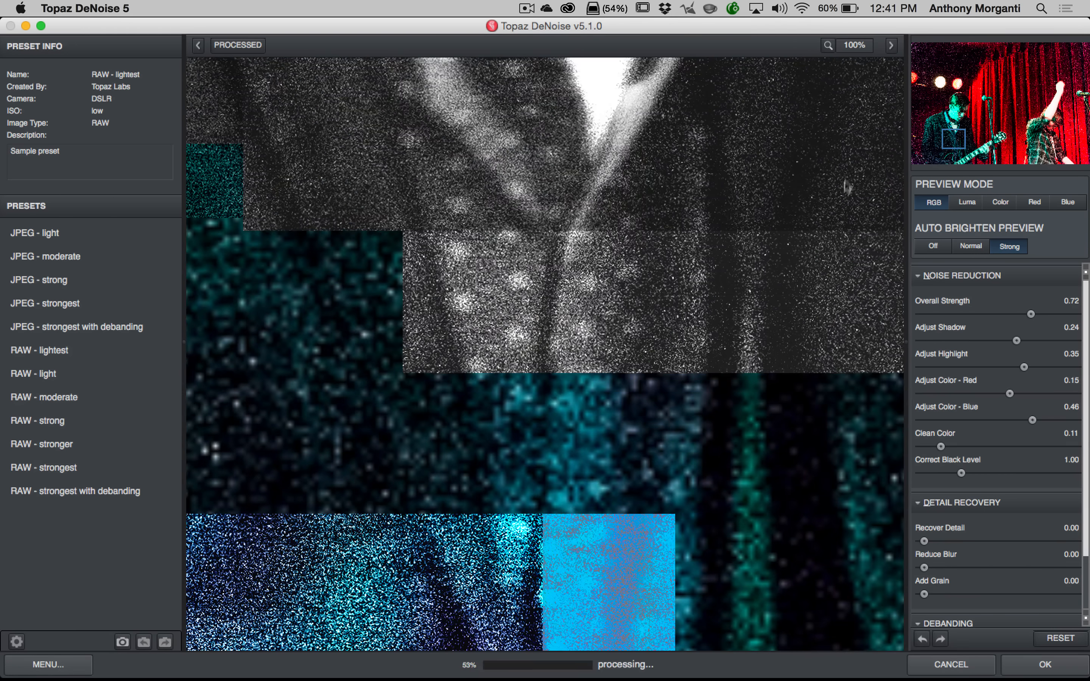
{"action": "left_click_drag", "start_coordinate": [849, 185], "coordinate": [608, 411]}
{"action": "left_click", "coordinate": [961, 136]}
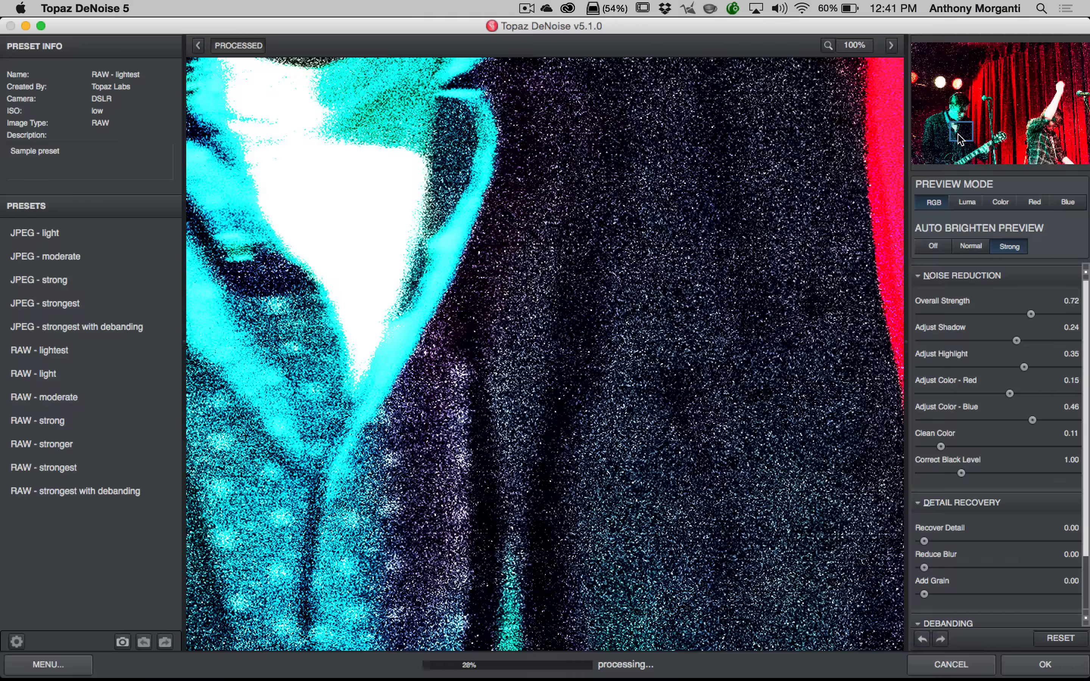
{"action": "left_click", "coordinate": [954, 61]}
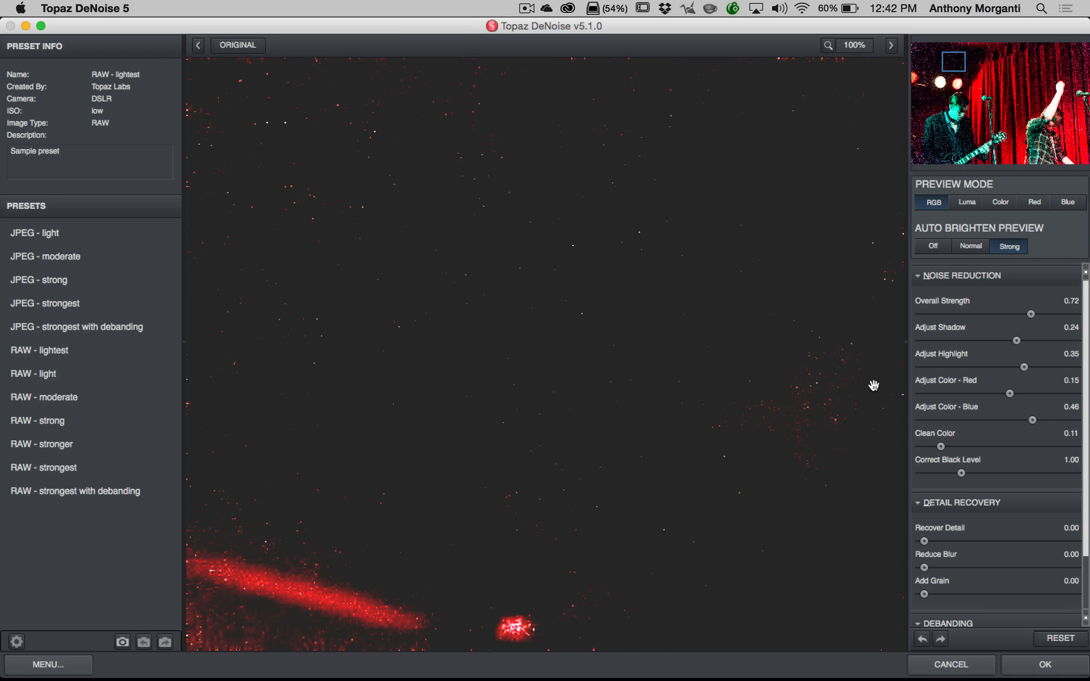
{"action": "left_click", "coordinate": [982, 474]}
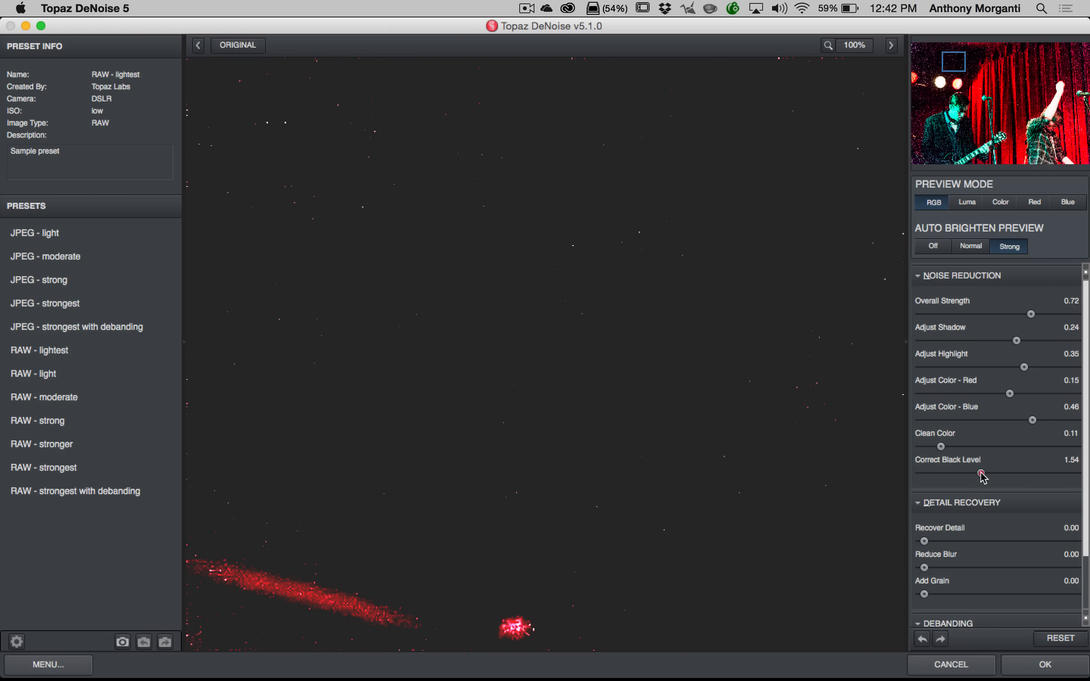
{"action": "left_click_drag", "start_coordinate": [982, 474], "coordinate": [994, 474]}
{"action": "left_click_drag", "start_coordinate": [994, 474], "coordinate": [1007, 474]}
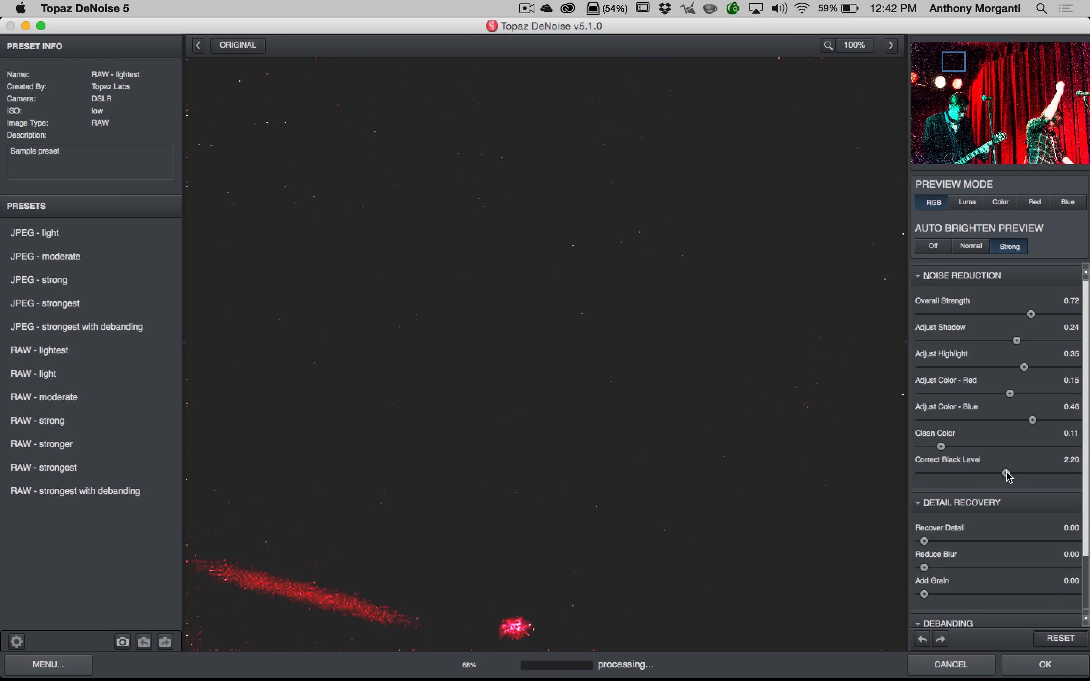
{"action": "left_click_drag", "start_coordinate": [1008, 473], "coordinate": [1020, 473]}
{"action": "left_click_drag", "start_coordinate": [1034, 477], "coordinate": [1012, 477]}
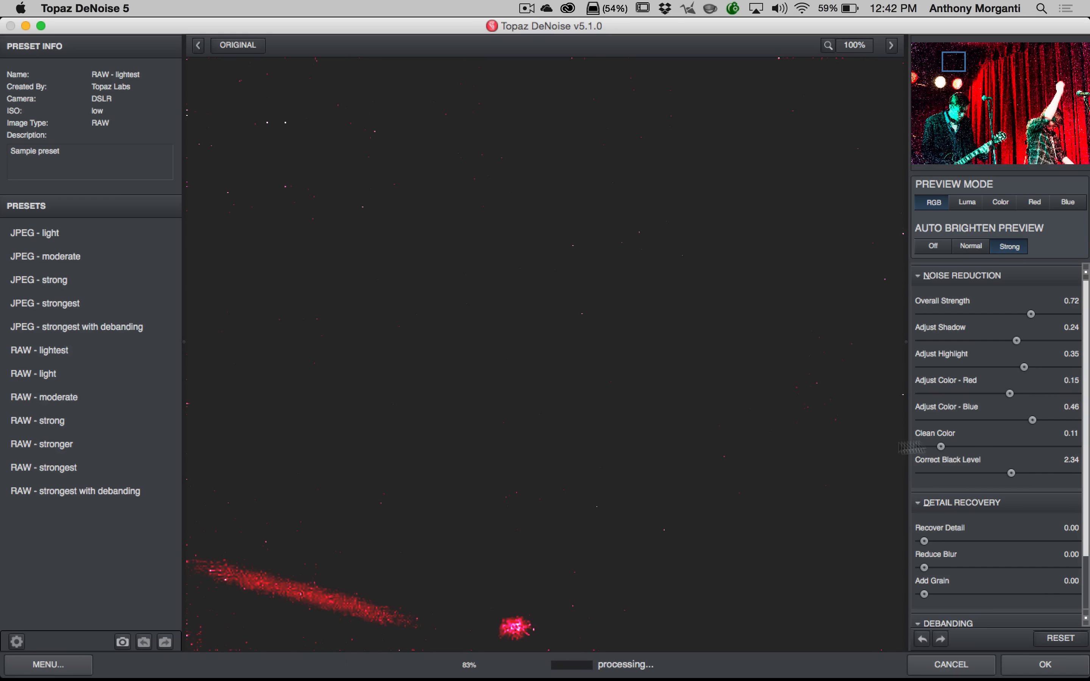
Try Recover Detail at 0.03 and Reduce Blur at 0.10 on the singer's hair and face, returning each to 0.00.
{"action": "left_click_drag", "start_coordinate": [958, 65], "coordinate": [1054, 121]}
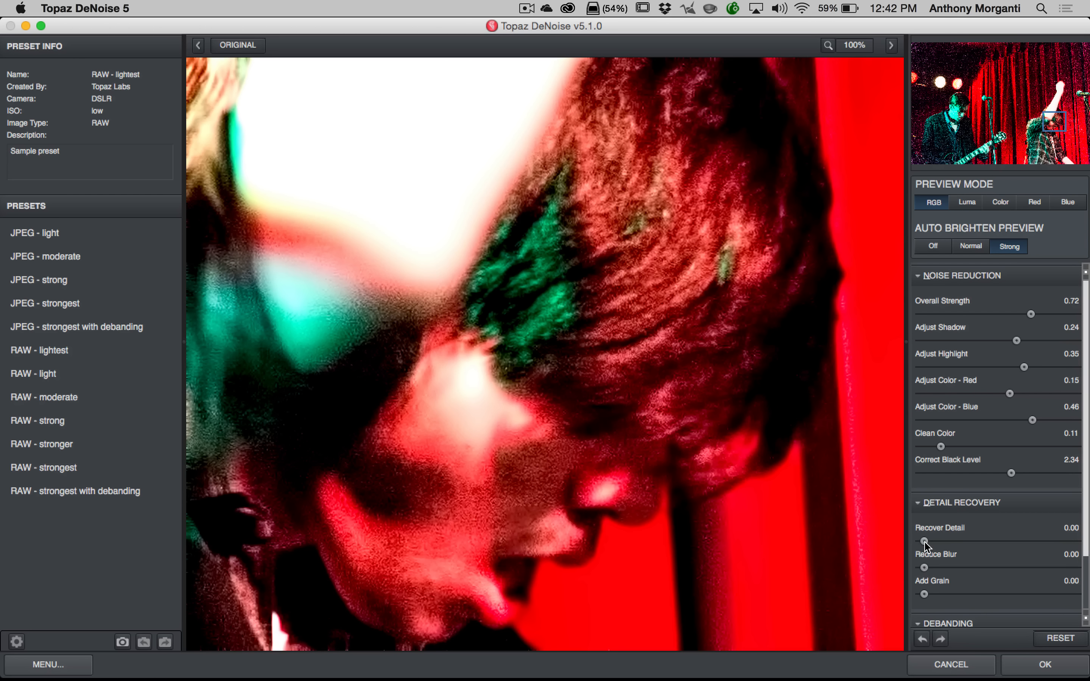
{"action": "mouse_move", "coordinate": [925, 543]}
{"action": "left_mouse_down"}
{"action": "mouse_move", "coordinate": [948, 542]}
{"action": "mouse_move", "coordinate": [930, 542]}
{"action": "left_mouse_up"}
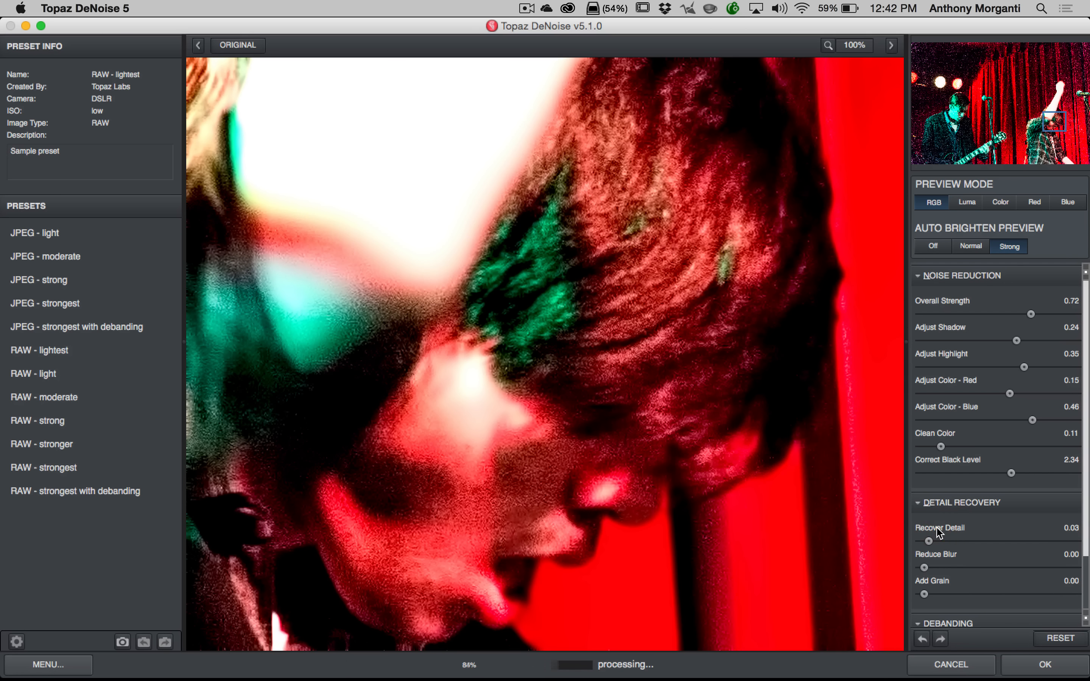
{"action": "double_click", "coordinate": [938, 528]}
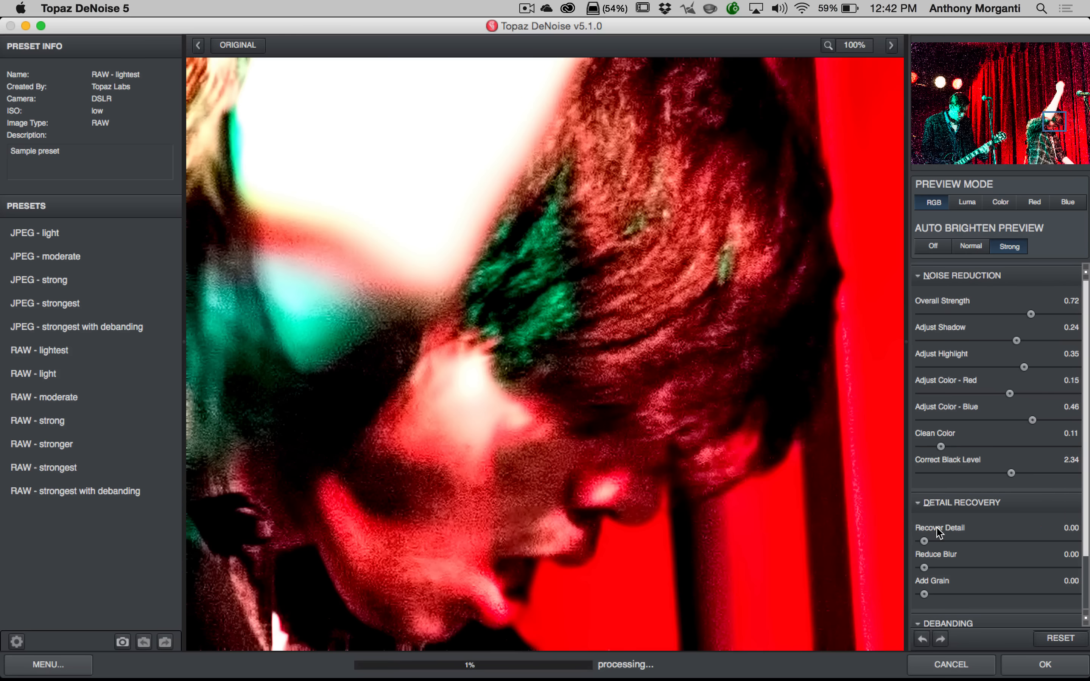
{"action": "left_click", "coordinate": [935, 568]}
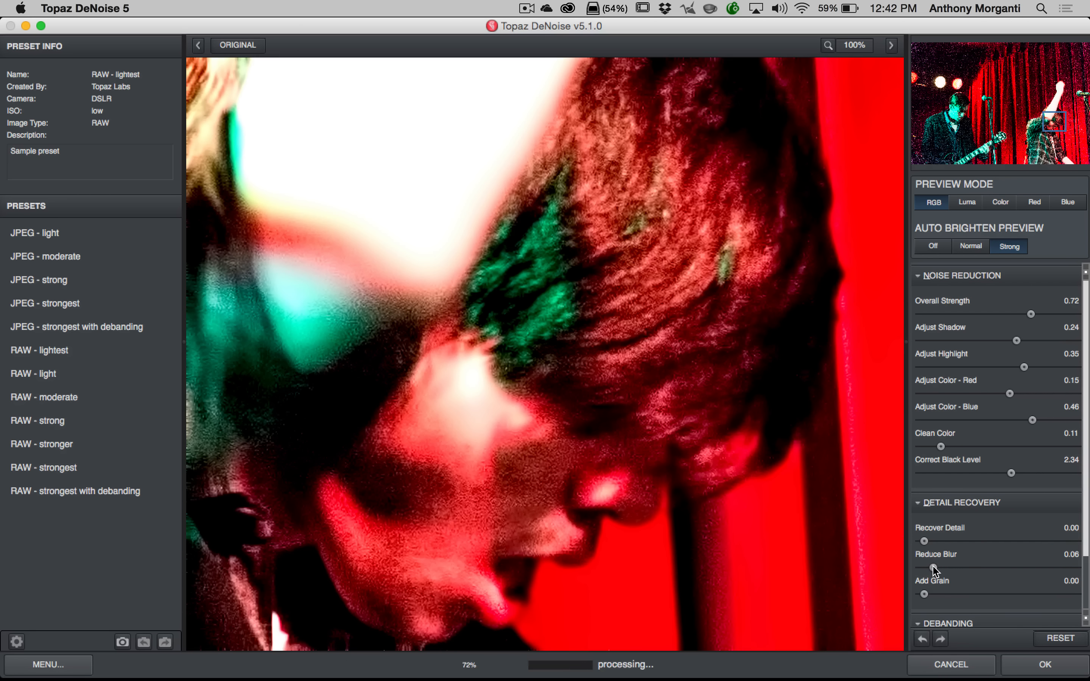
{"action": "left_click_drag", "start_coordinate": [935, 568], "coordinate": [941, 569]}
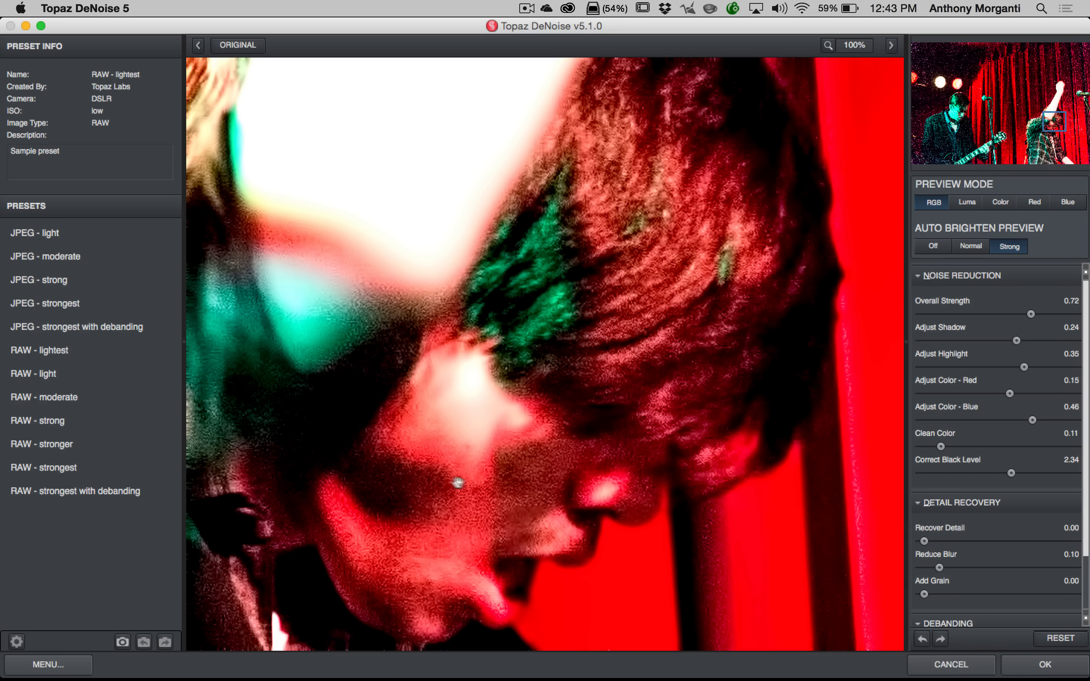
{"action": "left_click_drag", "start_coordinate": [940, 568], "coordinate": [925, 568]}
Fit the whole photo in the preview, turn off auto brightening and compare the original with the processed image.
{"action": "left_click", "coordinate": [865, 43]}
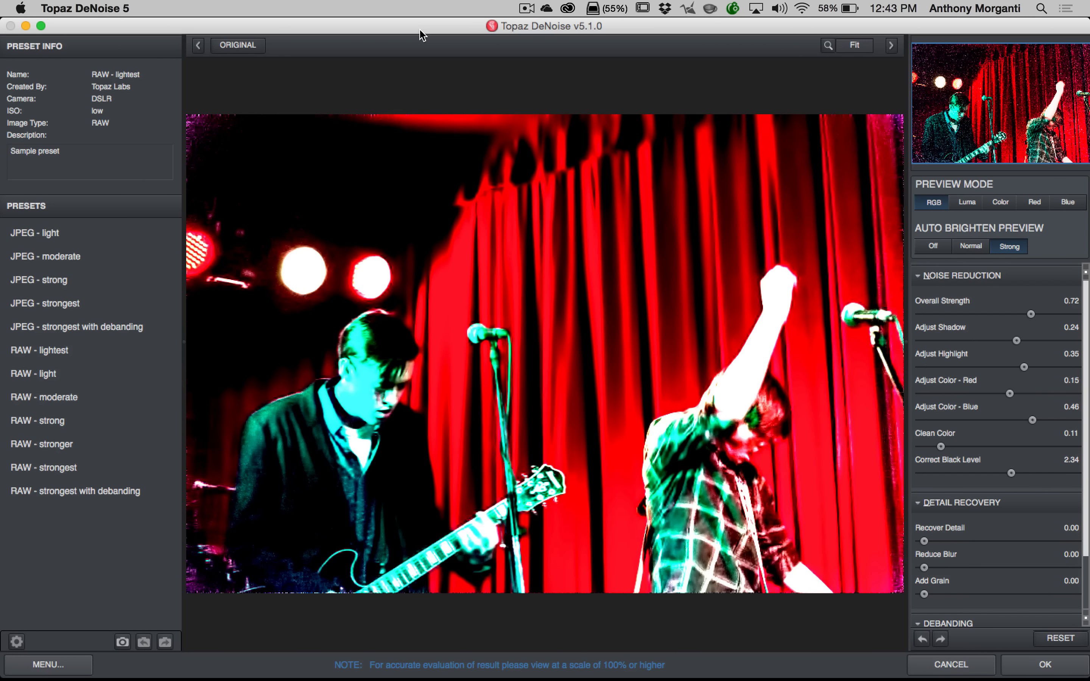
{"action": "left_click", "coordinate": [933, 249]}
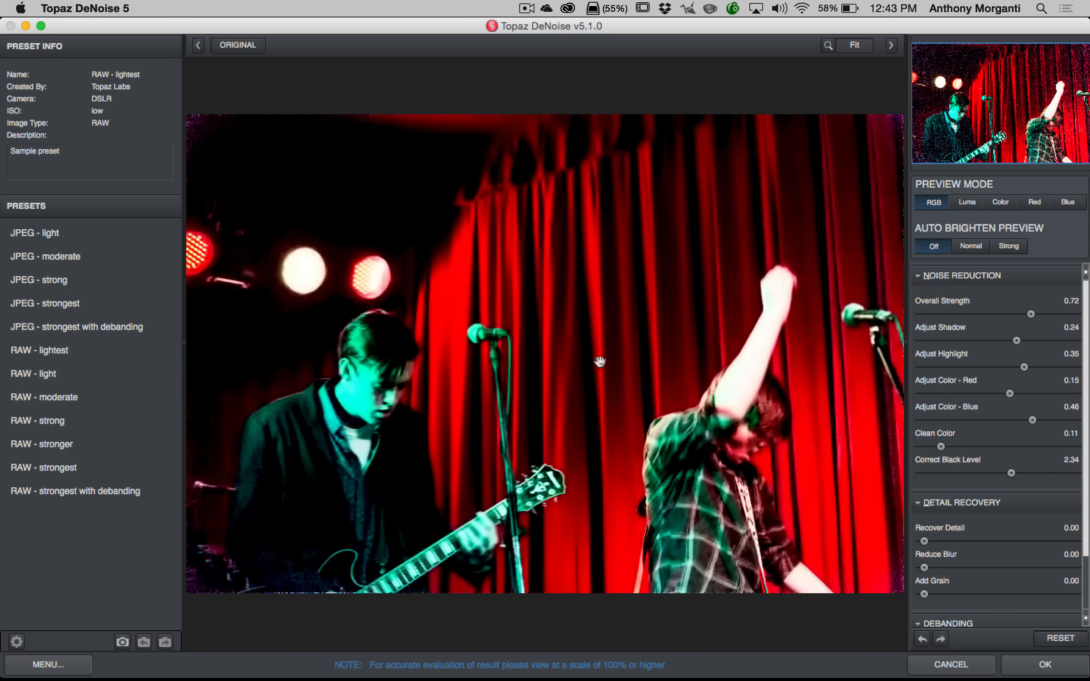
{"action": "left_click", "coordinate": [232, 47]}
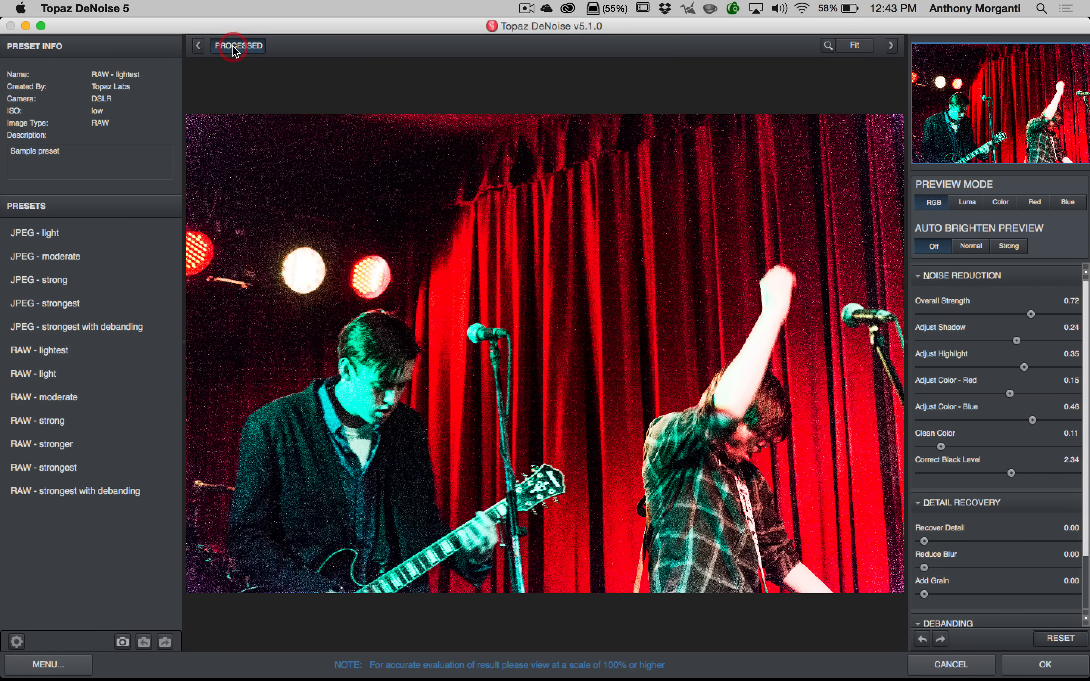
{"action": "left_click", "coordinate": [235, 51]}
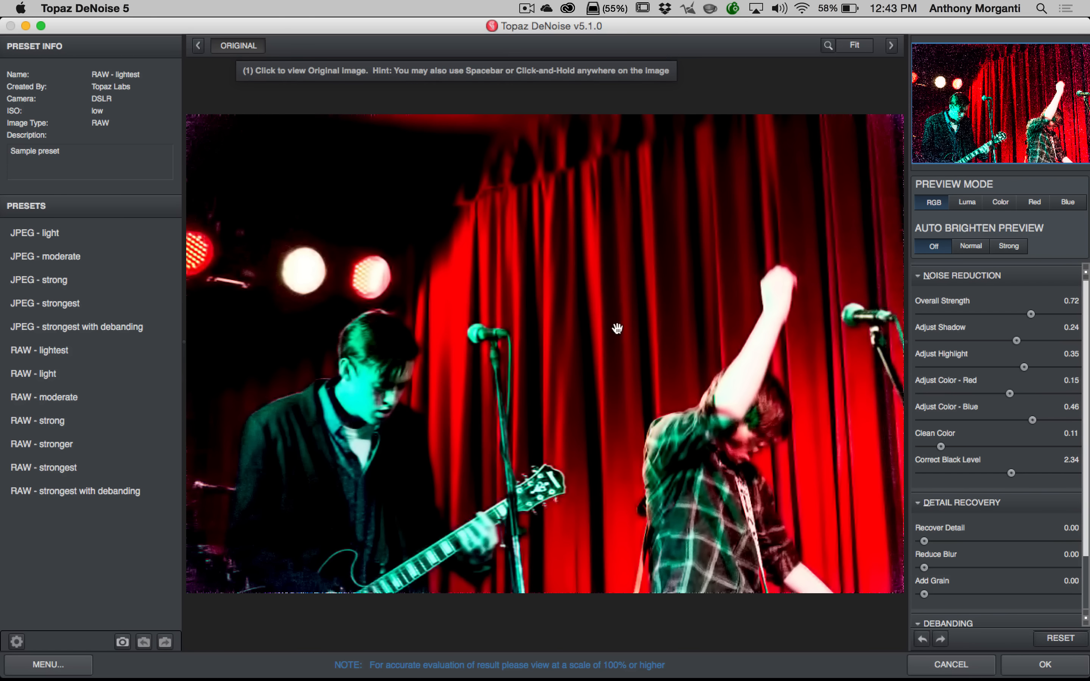
Compare with the original, view the photo at 100% and inspect the microphone, the singer's face and the guitarist's chin and collar.
{"action": "left_click", "coordinate": [749, 443]}
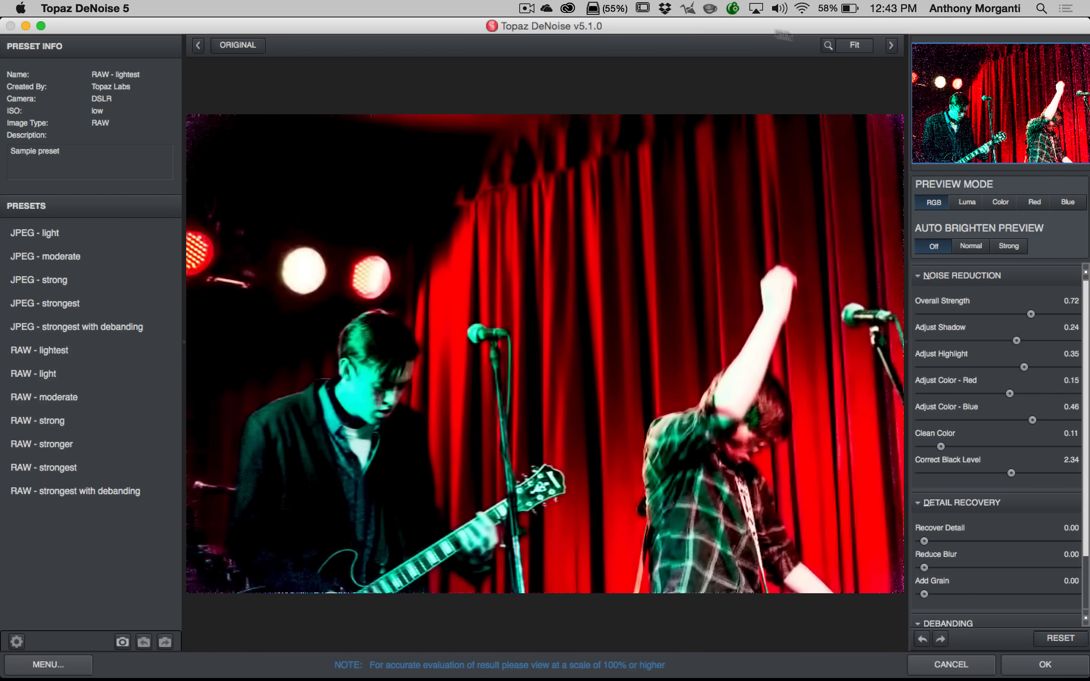
{"action": "left_click", "coordinate": [856, 45]}
{"action": "left_click", "coordinate": [859, 96]}
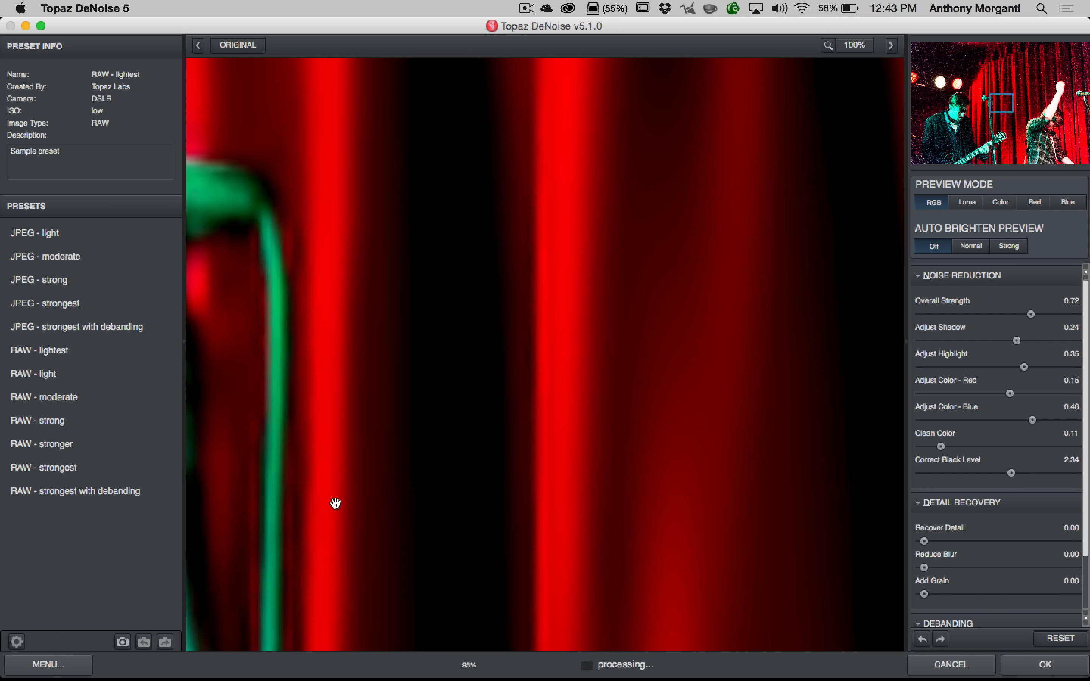
{"action": "left_click_drag", "start_coordinate": [336, 504], "coordinate": [862, 389]}
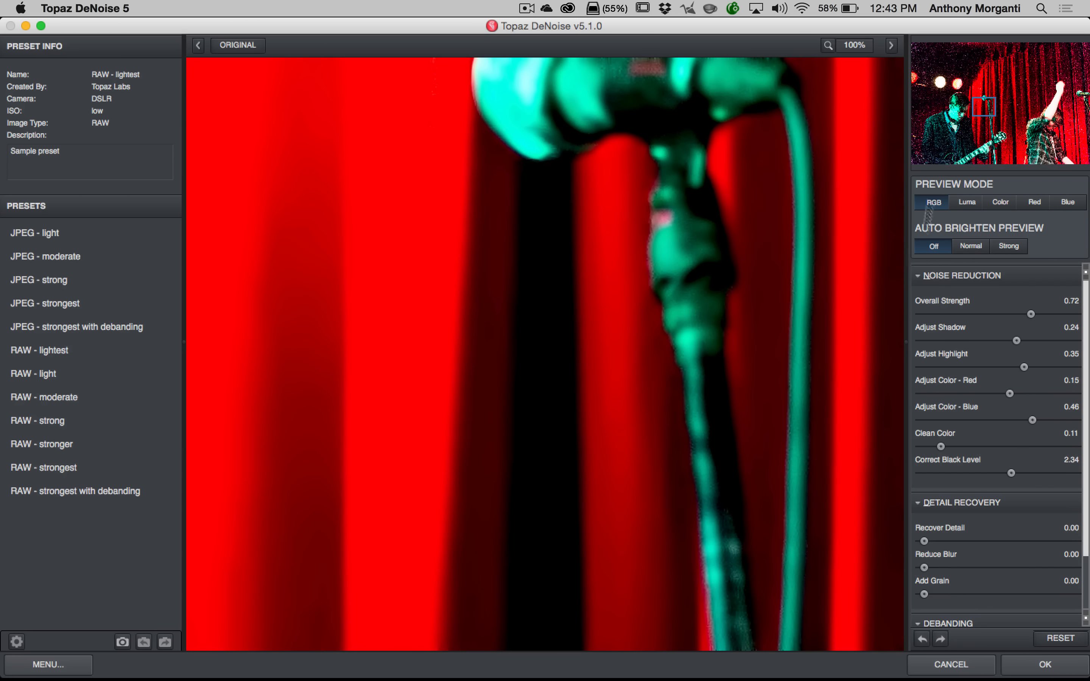
{"action": "left_click_drag", "start_coordinate": [993, 111], "coordinate": [1057, 134]}
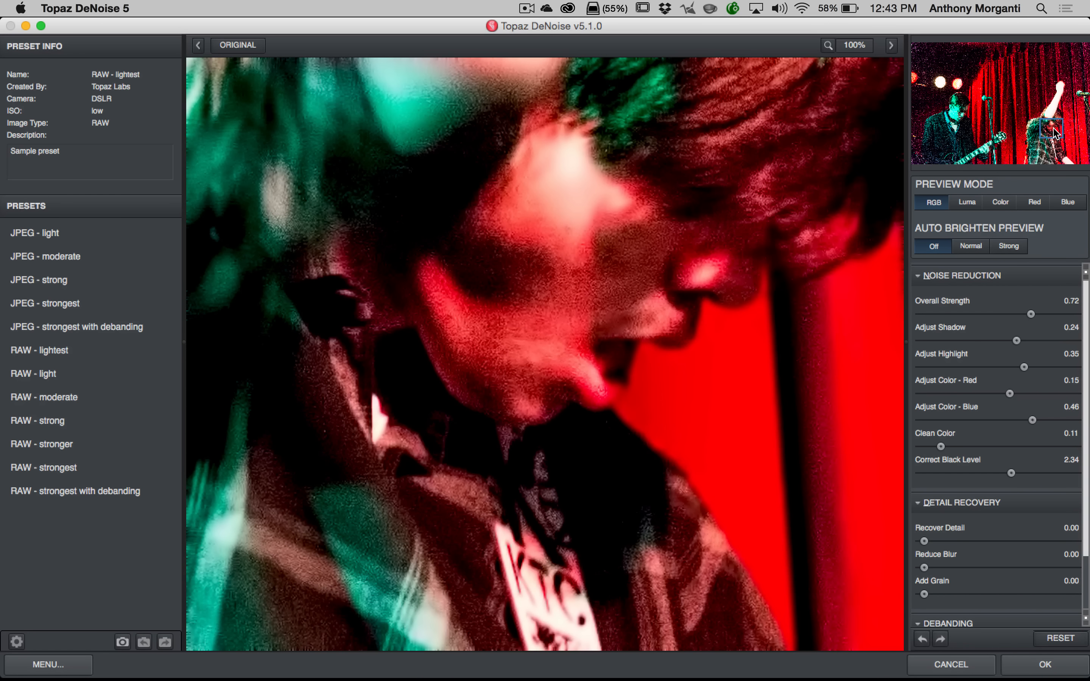
{"action": "left_click_drag", "start_coordinate": [1055, 134], "coordinate": [962, 126]}
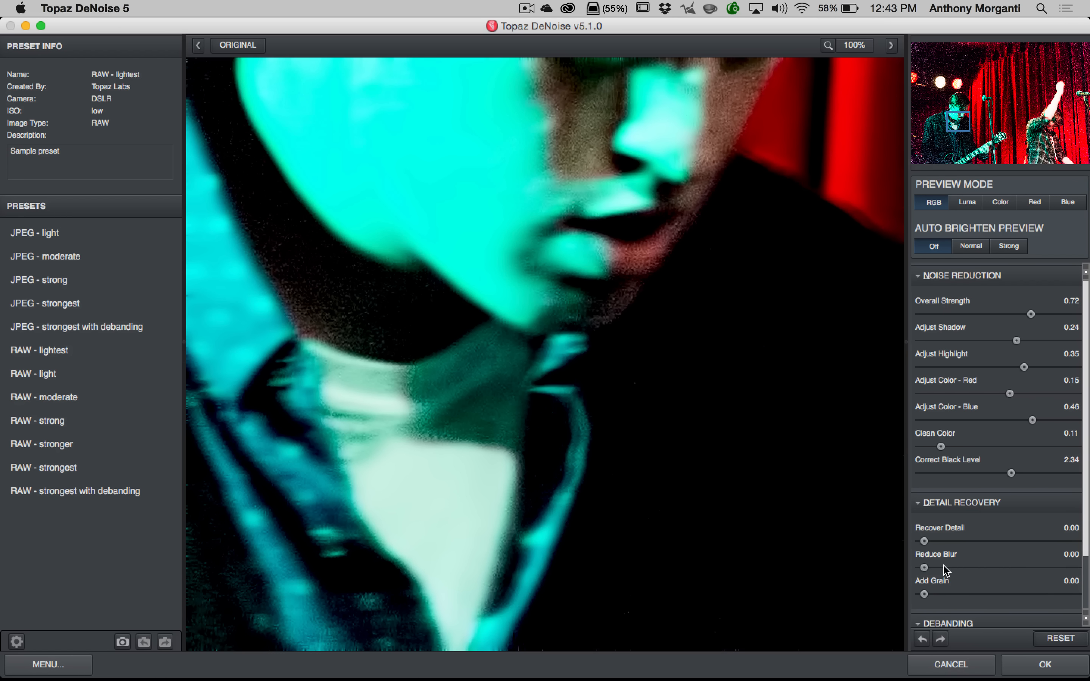
Raise Reduce Blur slightly, set Recover Detail to 0.08 and apply the noise reduction to the photo.
{"action": "left_click", "coordinate": [940, 569]}
{"action": "left_click", "coordinate": [939, 541]}
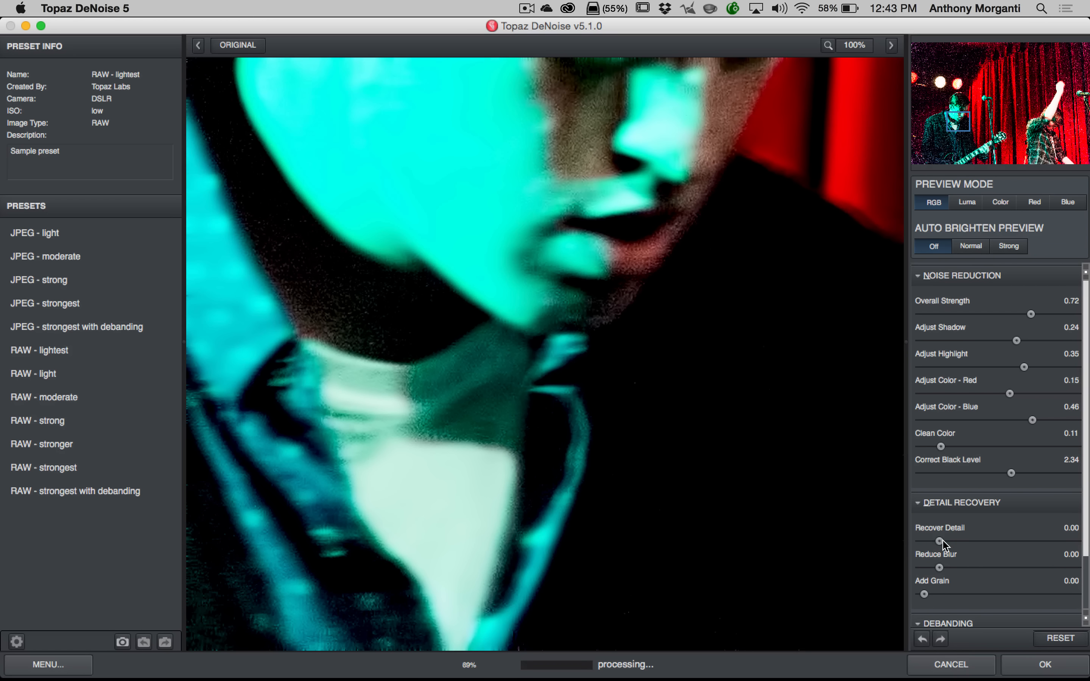
{"action": "left_click", "coordinate": [940, 541]}
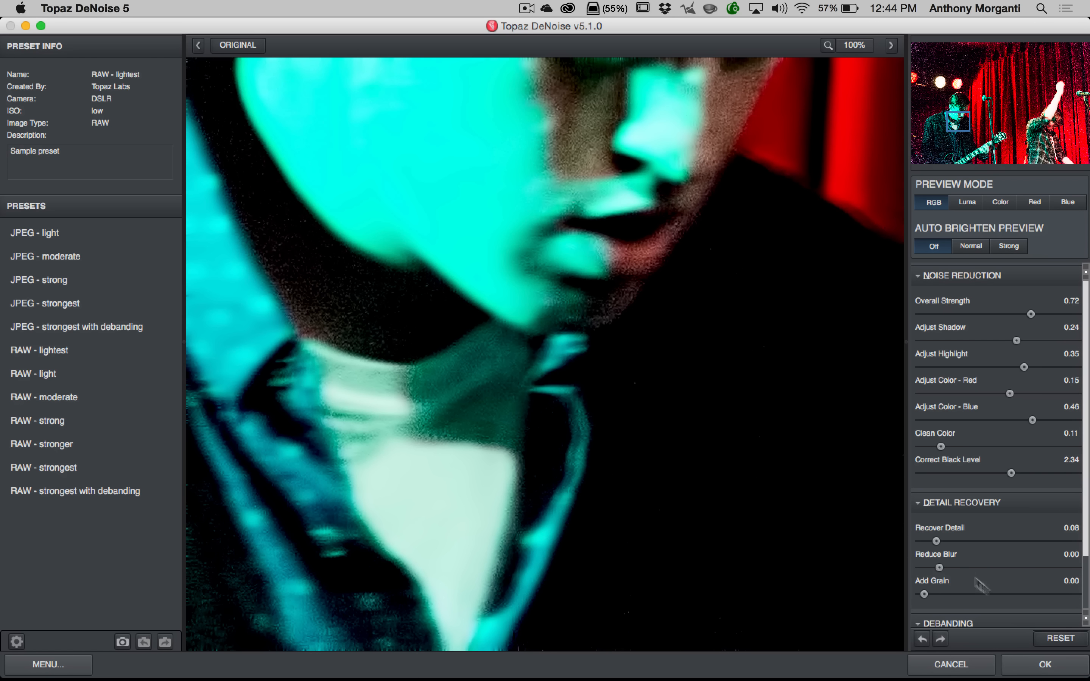
{"action": "left_click", "coordinate": [1045, 667]}
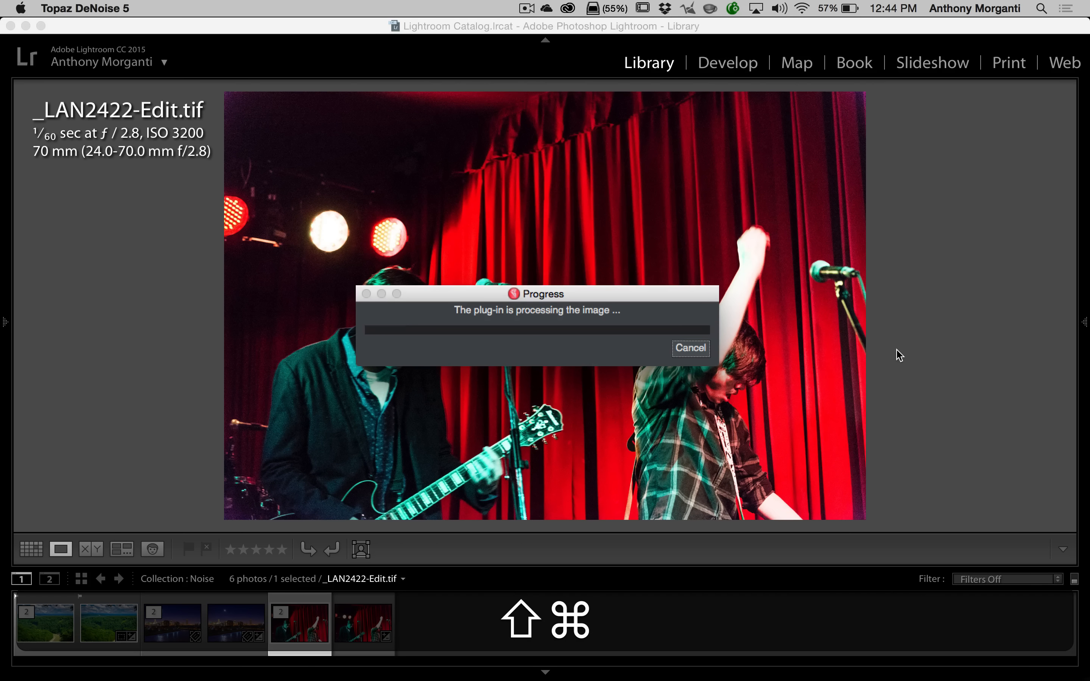
{"action": "key", "text": "shift+super+p"}
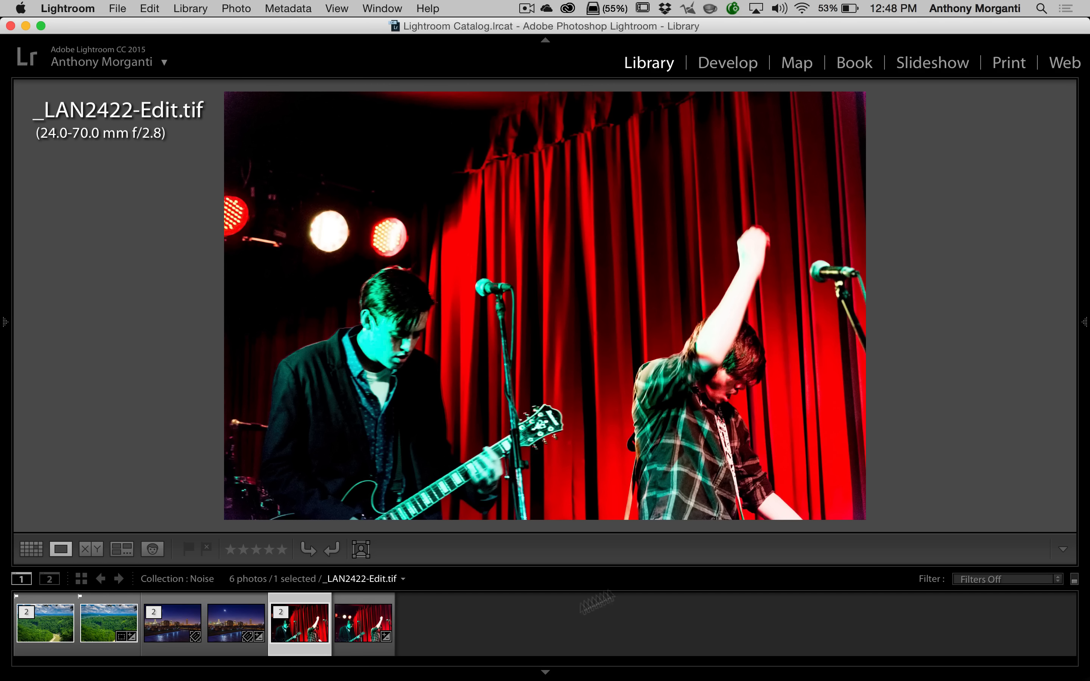
Compare _LAN2422-Edit.tif with _LAN2422.NEF side by side in Lightroom, examining the noise at 2:1 on the raised fist and red curtain.
{"action": "left_click", "coordinate": [368, 629], "text": "super"}
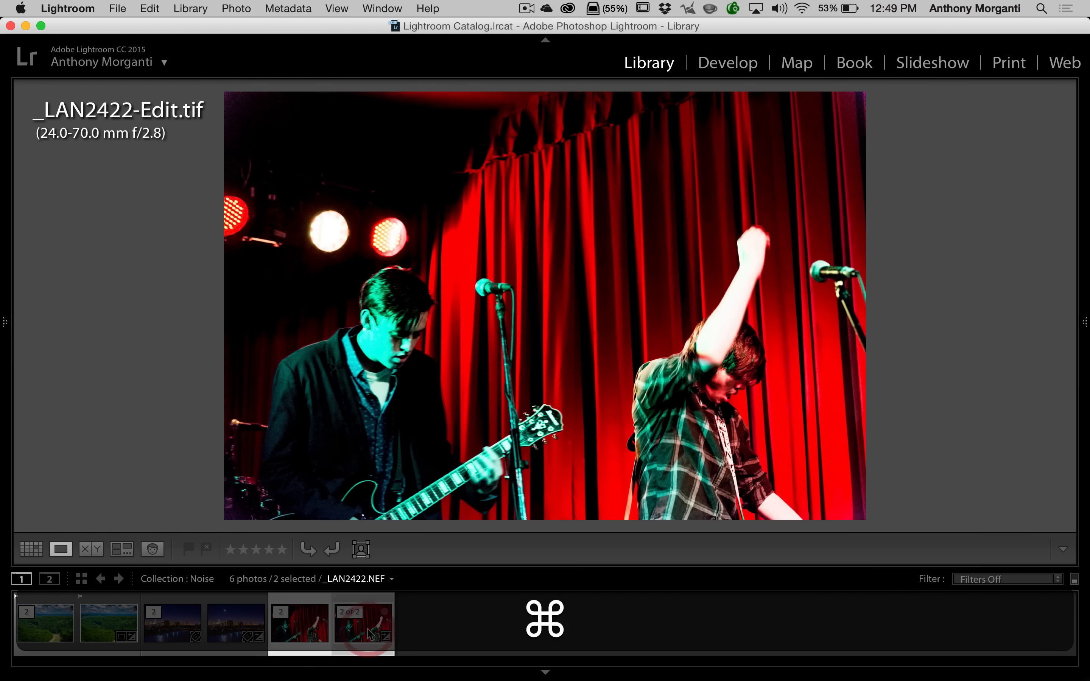
{"action": "key", "text": "c"}
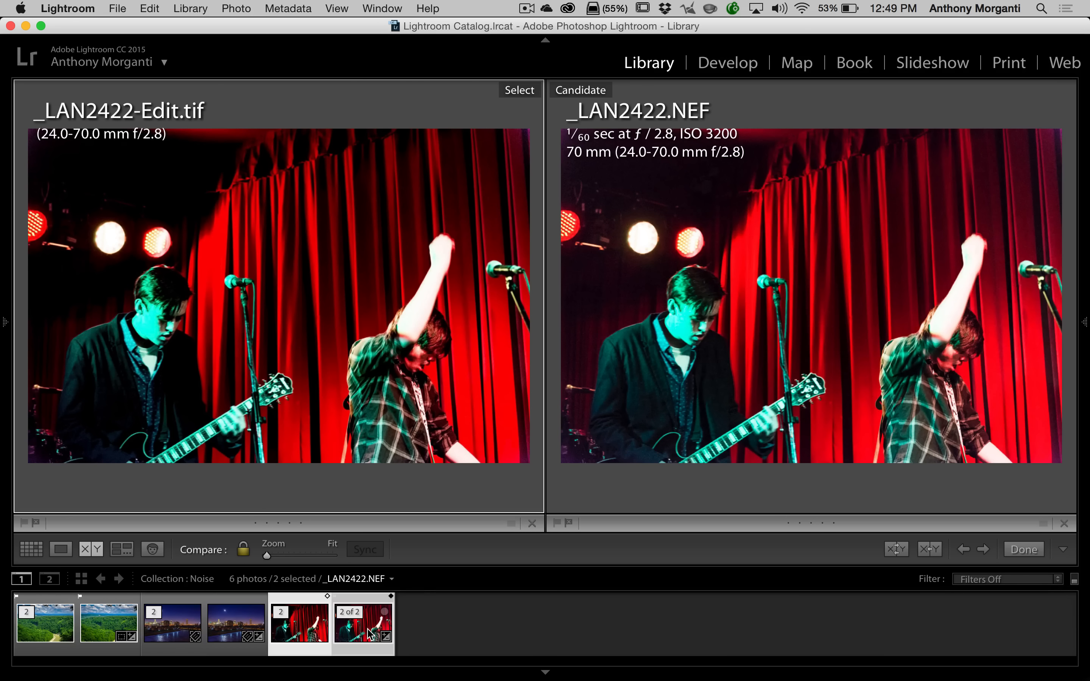
{"action": "left_click", "coordinate": [445, 240]}
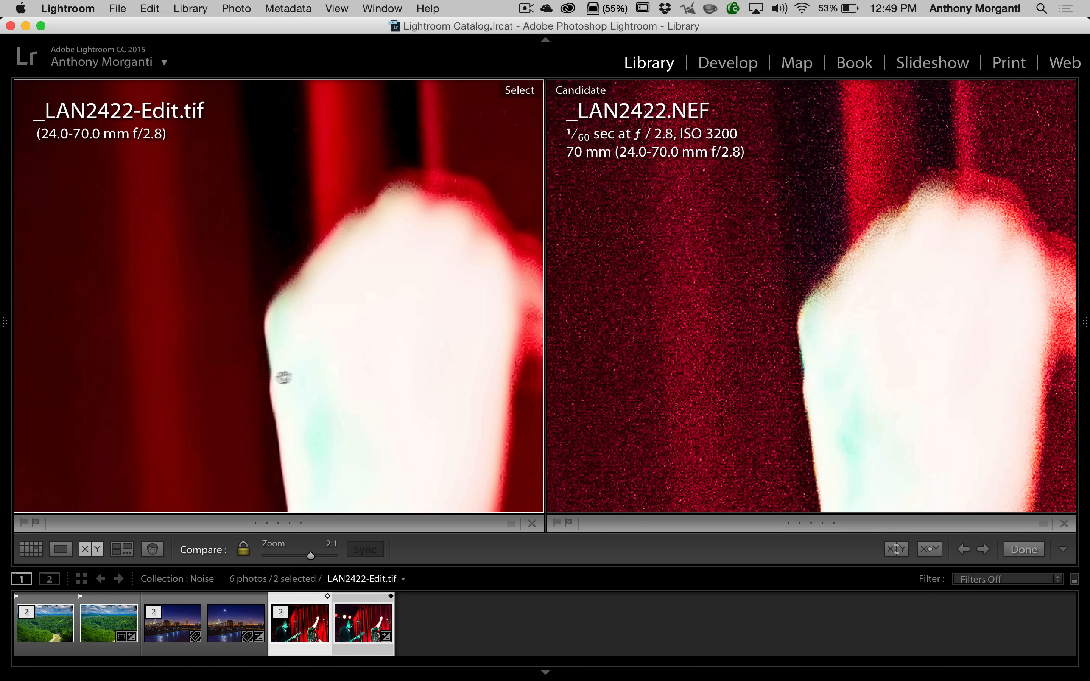
{"action": "left_click_drag", "start_coordinate": [283, 378], "coordinate": [514, 379]}
{"action": "left_click_drag", "start_coordinate": [243, 381], "coordinate": [489, 369]}
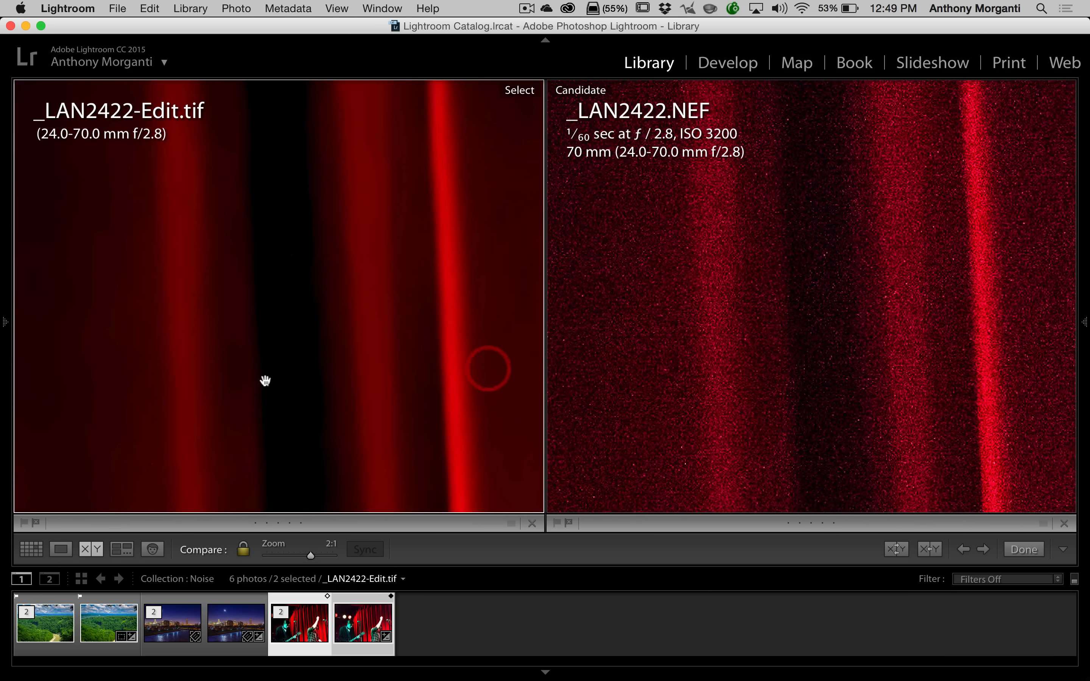
{"action": "left_click_drag", "start_coordinate": [327, 329], "coordinate": [538, 326]}
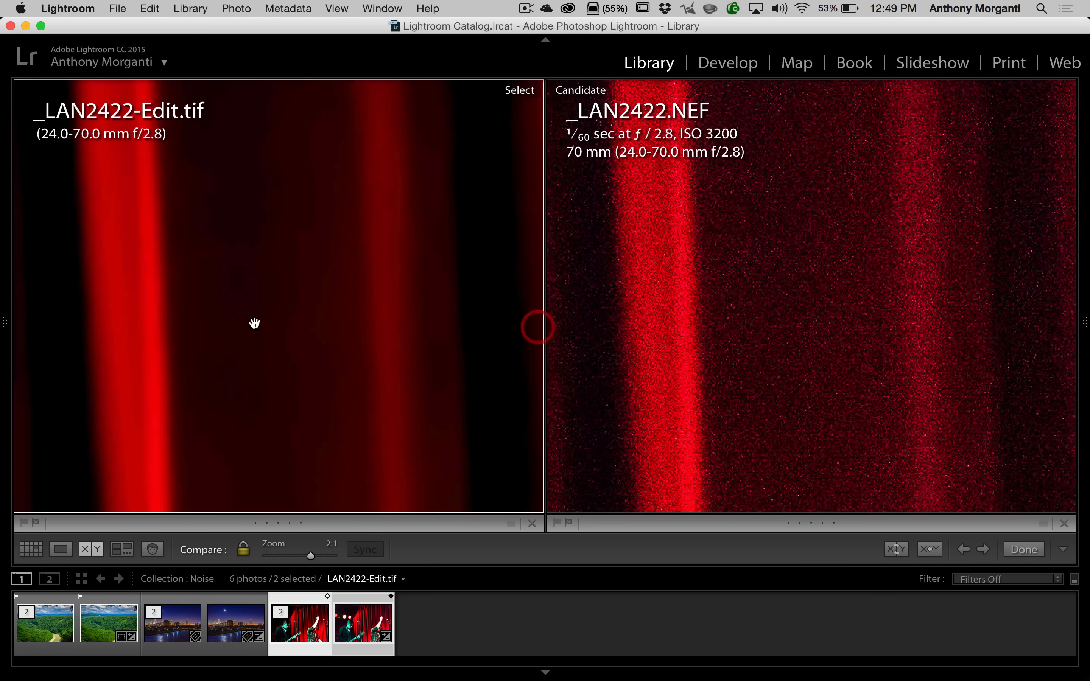
{"action": "left_click_drag", "start_coordinate": [254, 322], "coordinate": [493, 311]}
{"action": "left_click_drag", "start_coordinate": [297, 304], "coordinate": [505, 300]}
{"action": "left_click_drag", "start_coordinate": [278, 332], "coordinate": [419, 320]}
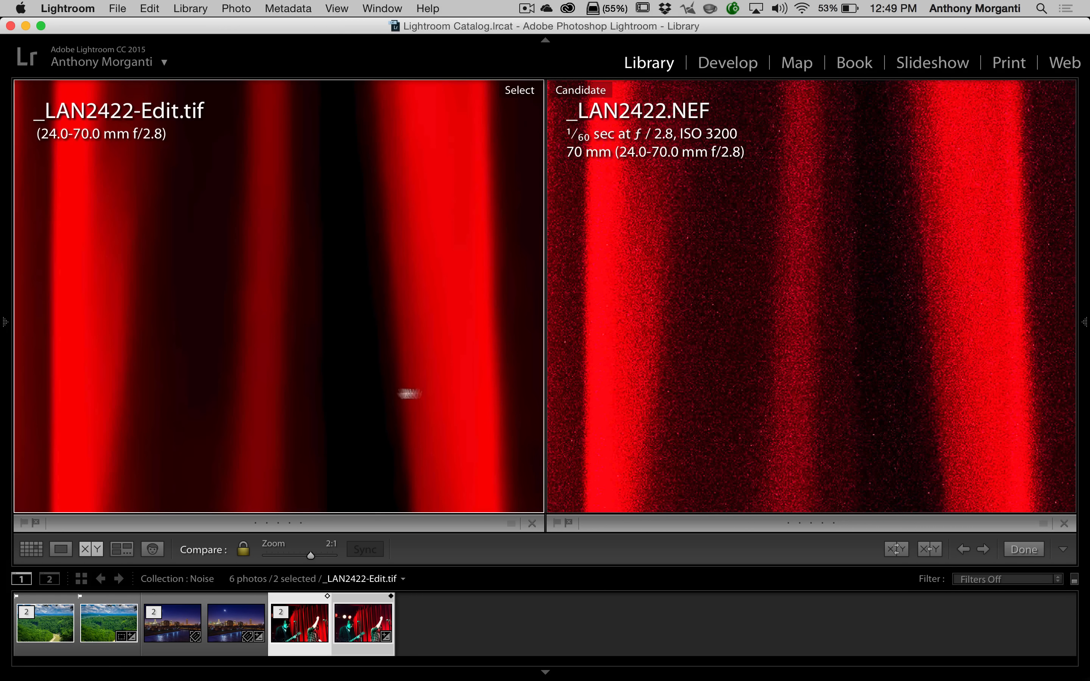
Examine the noise on the guitarist's face and collar in both versions, fit the photos to view and leave the comparison.
{"action": "left_click_drag", "start_coordinate": [237, 396], "coordinate": [509, 329]}
{"action": "left_click_drag", "start_coordinate": [361, 414], "coordinate": [552, 197]}
{"action": "left_click_drag", "start_coordinate": [296, 392], "coordinate": [499, 244]}
{"action": "left_click_drag", "start_coordinate": [130, 333], "coordinate": [458, 272]}
{"action": "left_click_drag", "start_coordinate": [94, 299], "coordinate": [416, 301]}
{"action": "left_click_drag", "start_coordinate": [154, 303], "coordinate": [278, 144]}
{"action": "left_click_drag", "start_coordinate": [61, 402], "coordinate": [270, 174]}
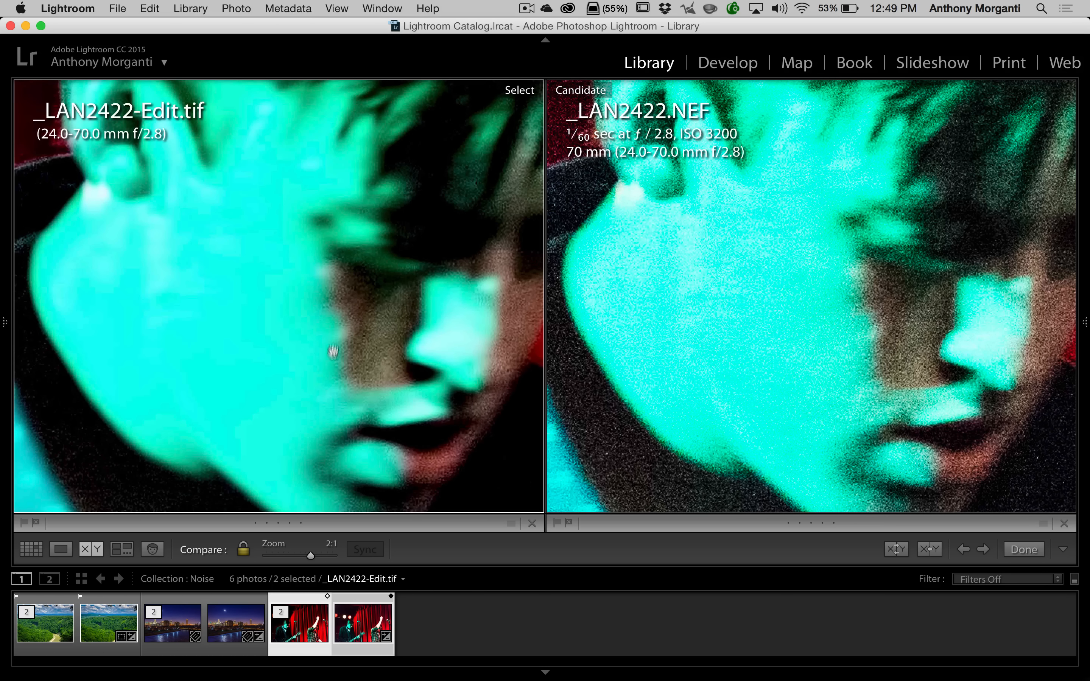
{"action": "left_click_drag", "start_coordinate": [333, 360], "coordinate": [399, 251]}
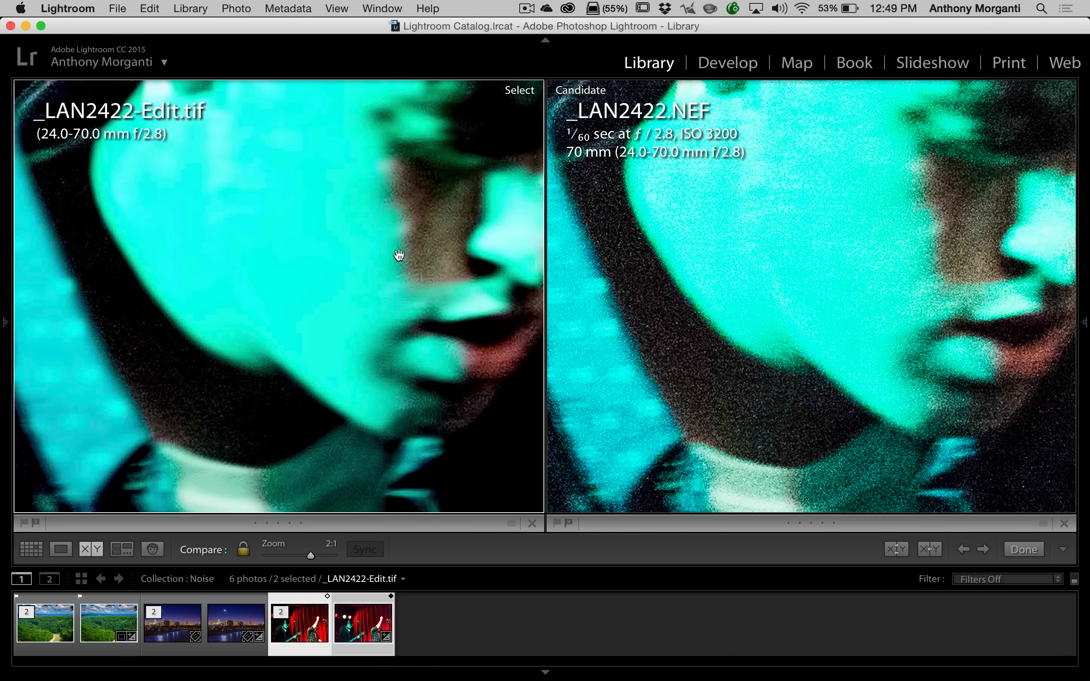
{"action": "left_click", "coordinate": [399, 256]}
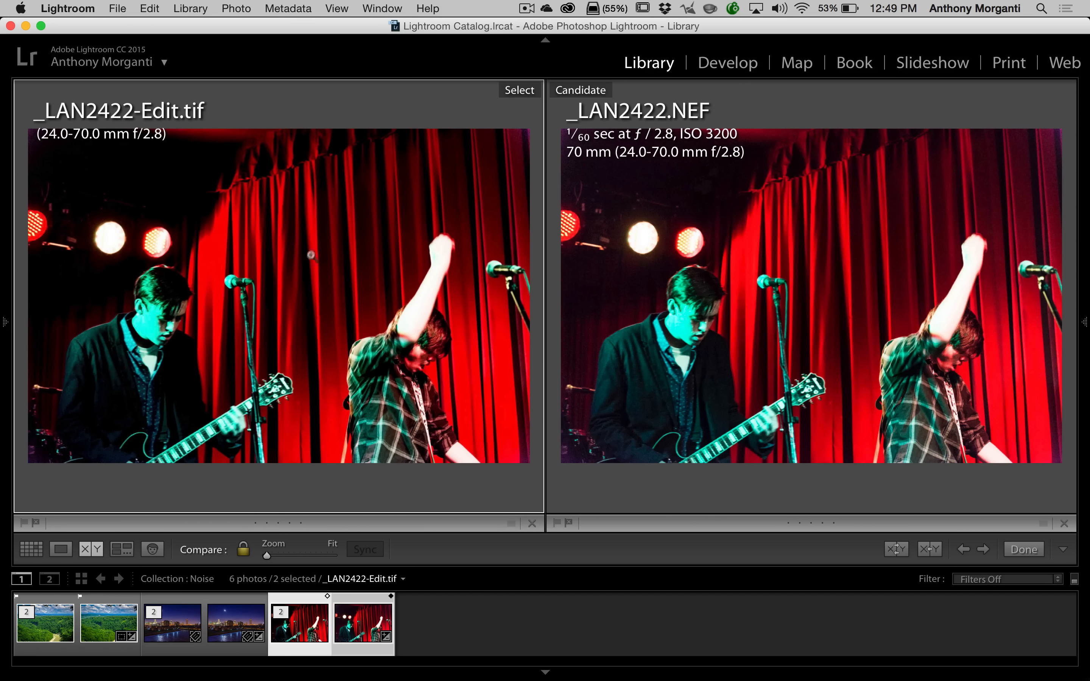
{"action": "key", "text": "c"}
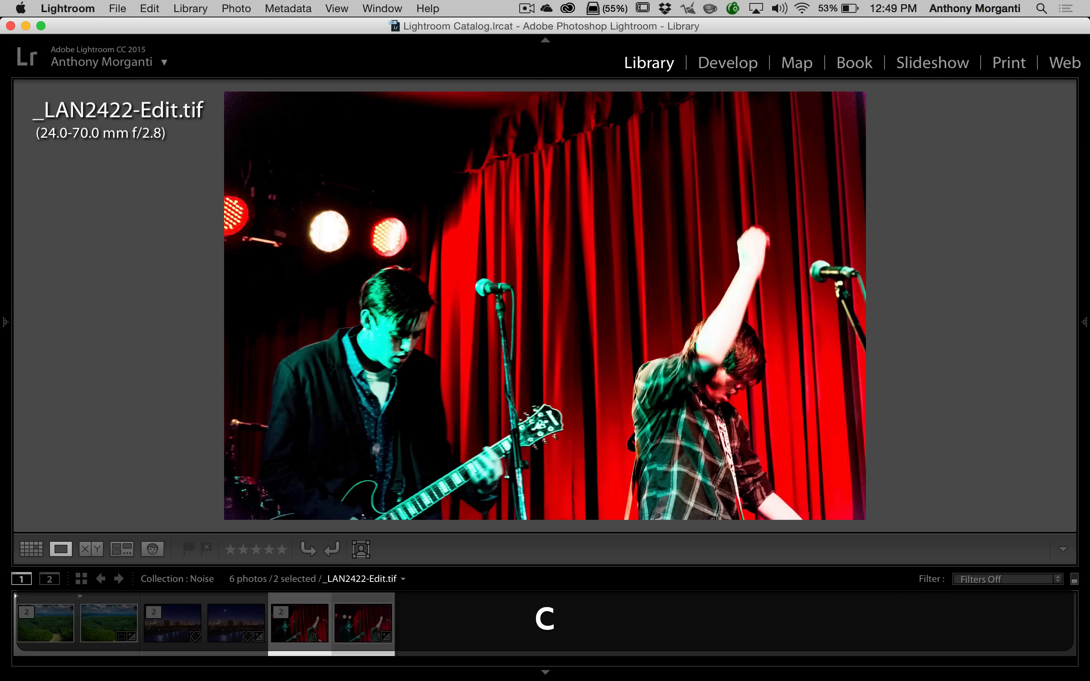
Remove _LAN2422.NEF from the selection and open _LAN2422-Edit.tif in the Develop module with the adjustment controls shown.
{"action": "left_click", "coordinate": [354, 630], "text": "super"}
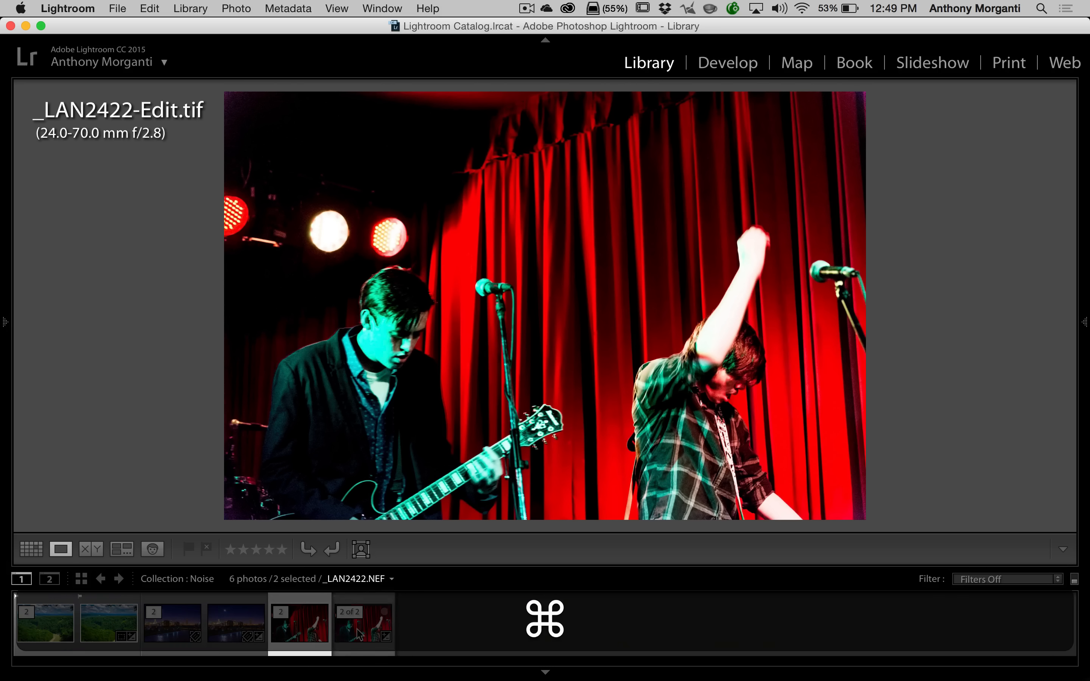
{"action": "left_click", "coordinate": [1083, 322]}
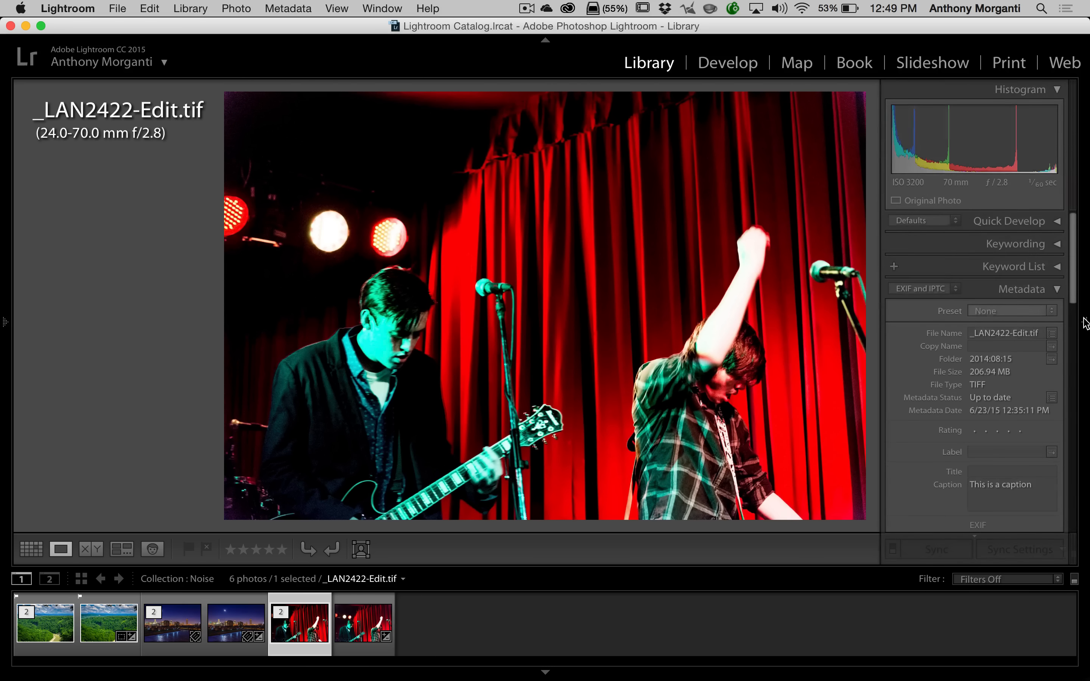
{"action": "left_click", "coordinate": [730, 62]}
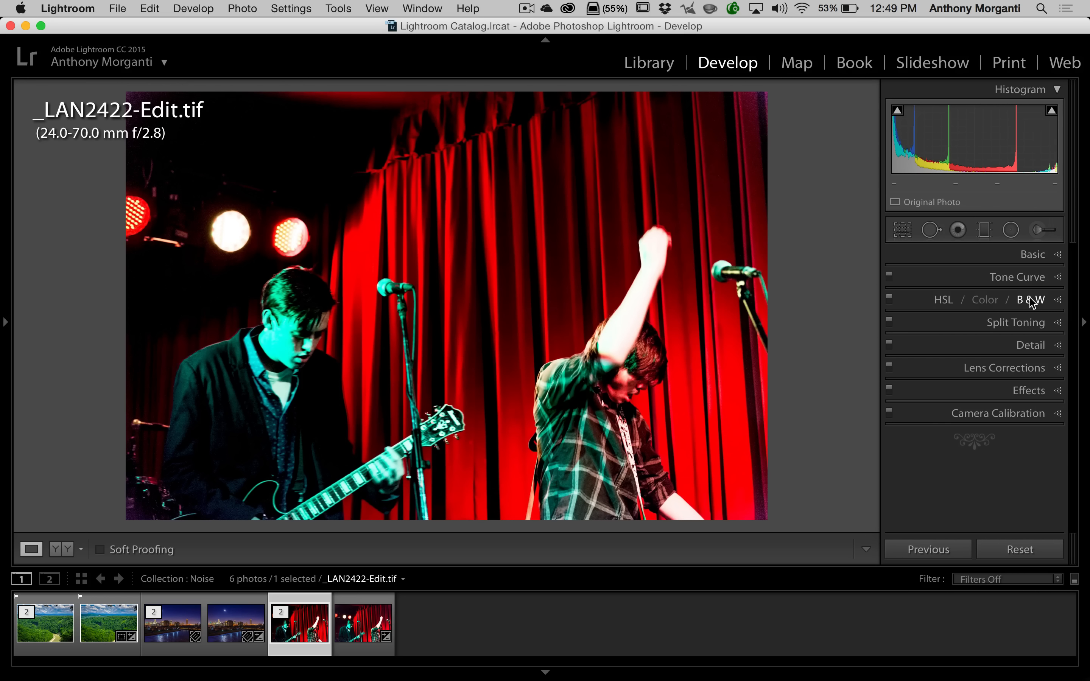
Try a black and white conversion of the concert photo, return it to HSL color and collapse the color adjustments.
{"action": "left_click", "coordinate": [1031, 300]}
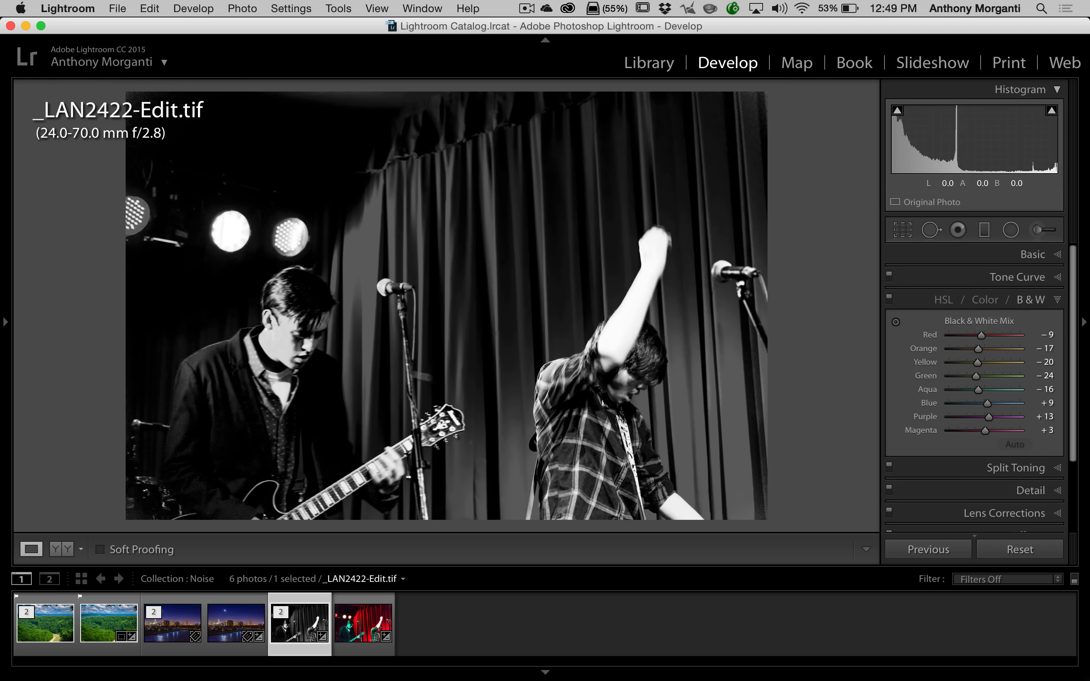
{"action": "left_click", "coordinate": [943, 301]}
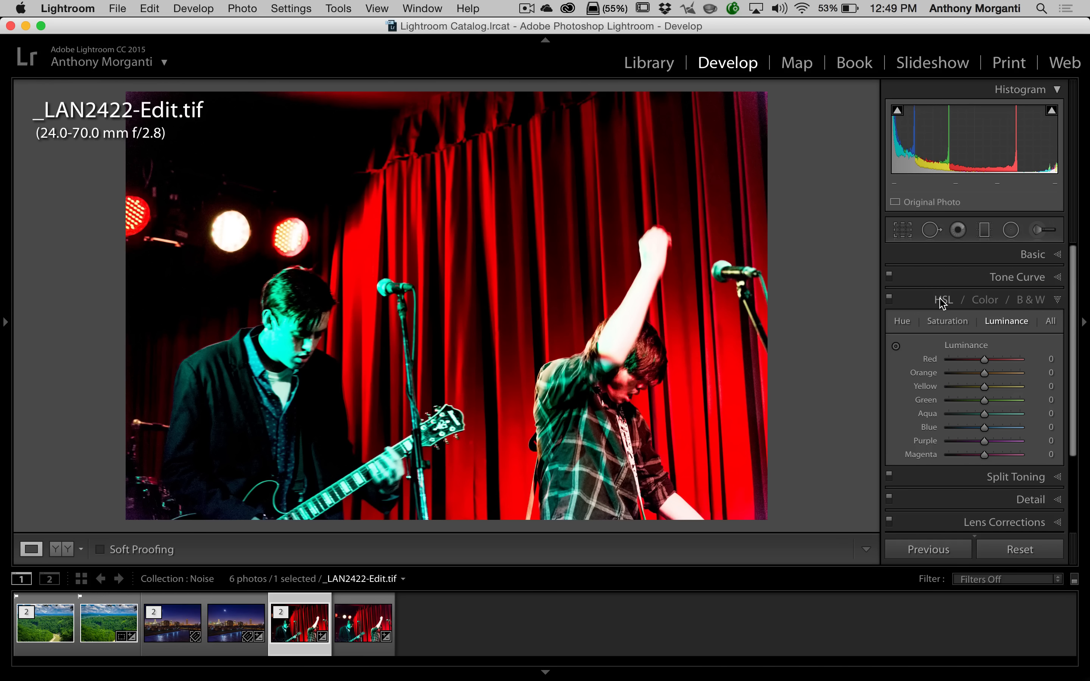
{"action": "left_click", "coordinate": [1058, 300]}
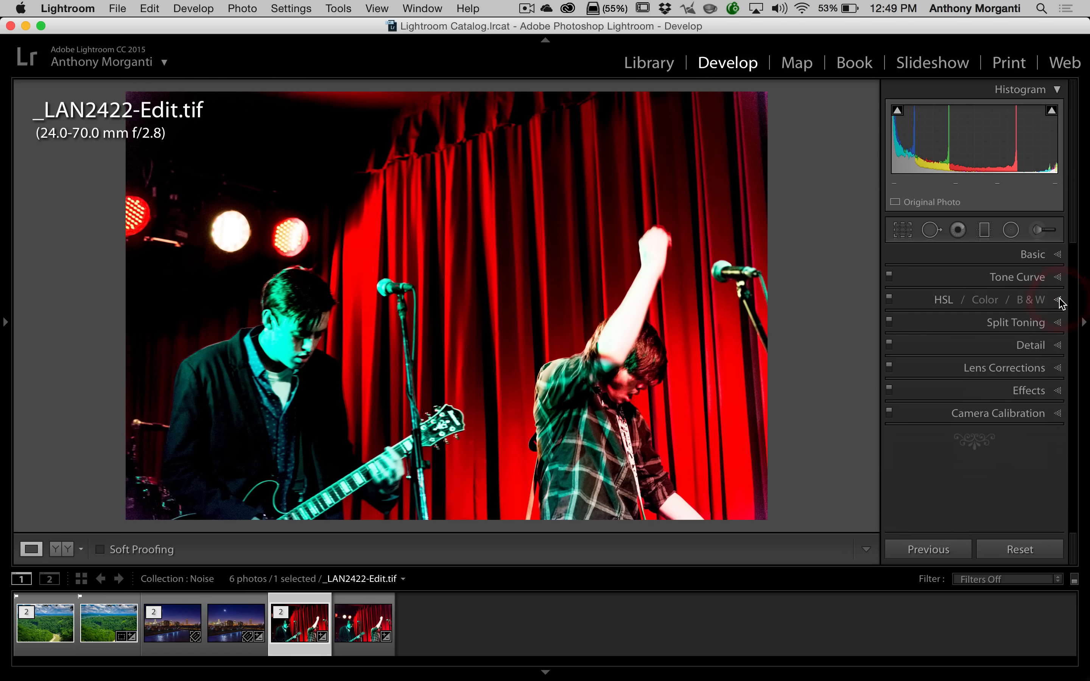